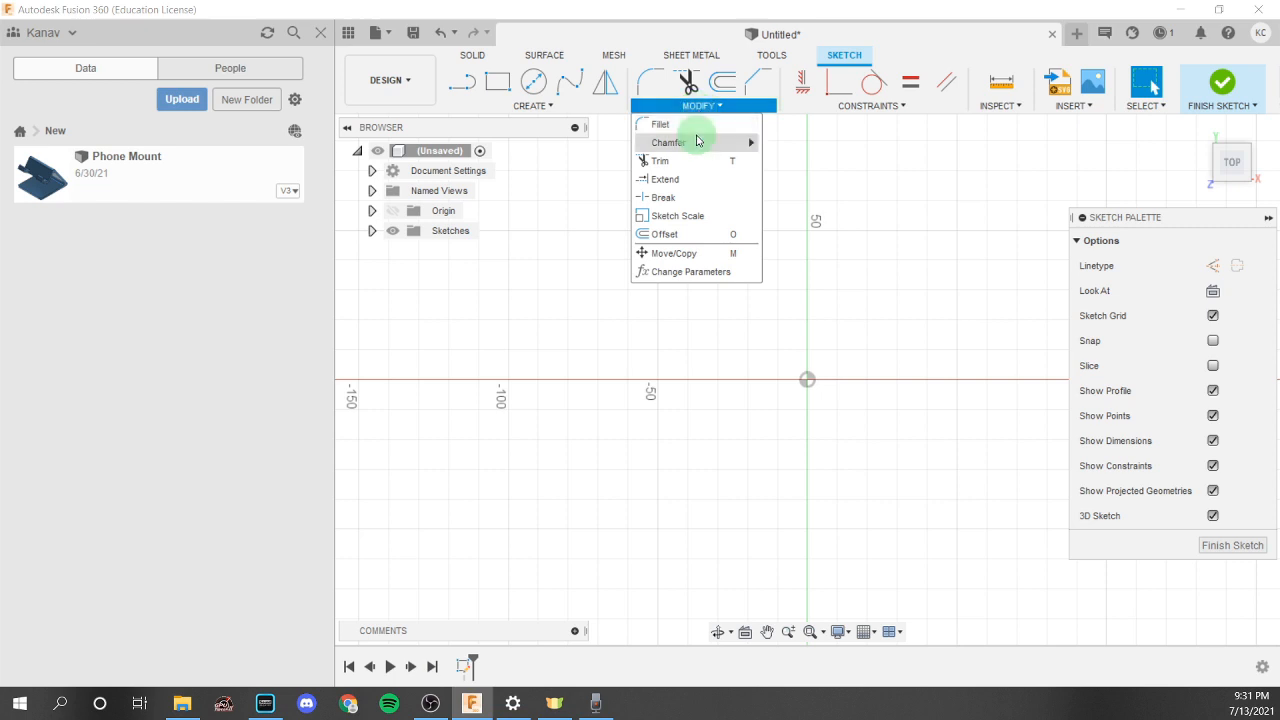
mouse_move(700, 142)
click(876, 105)
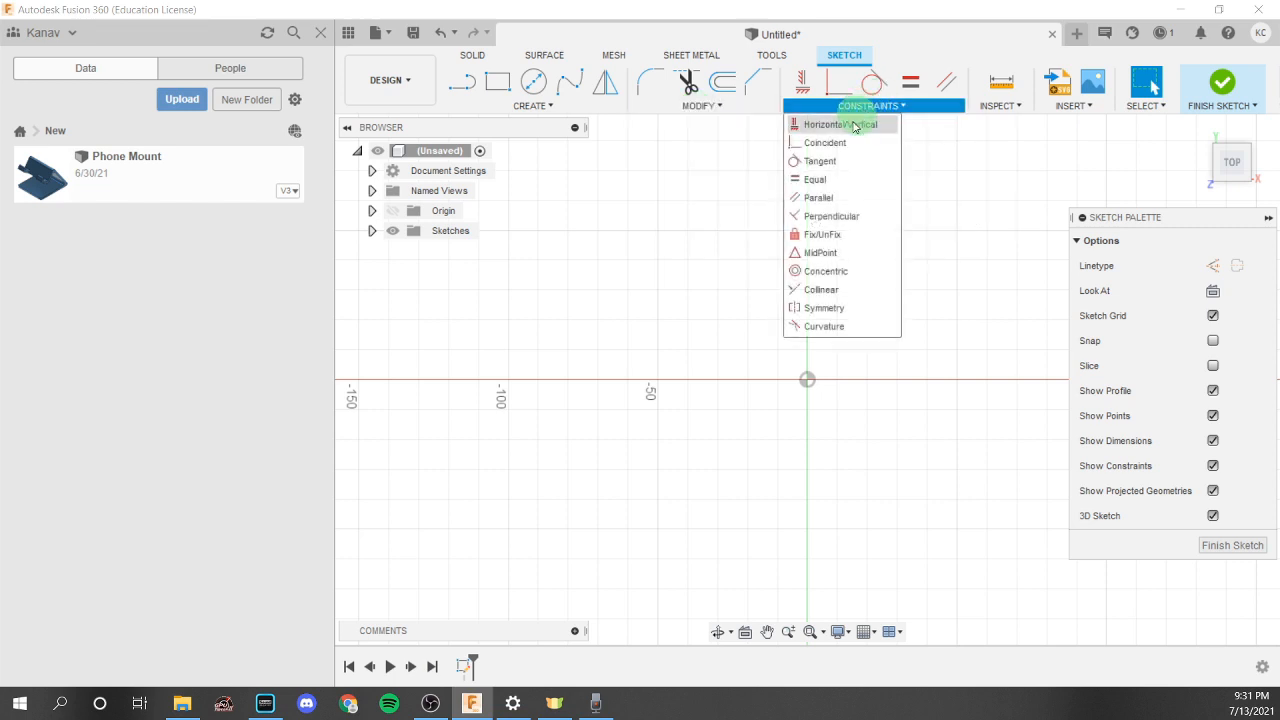
click(858, 217)
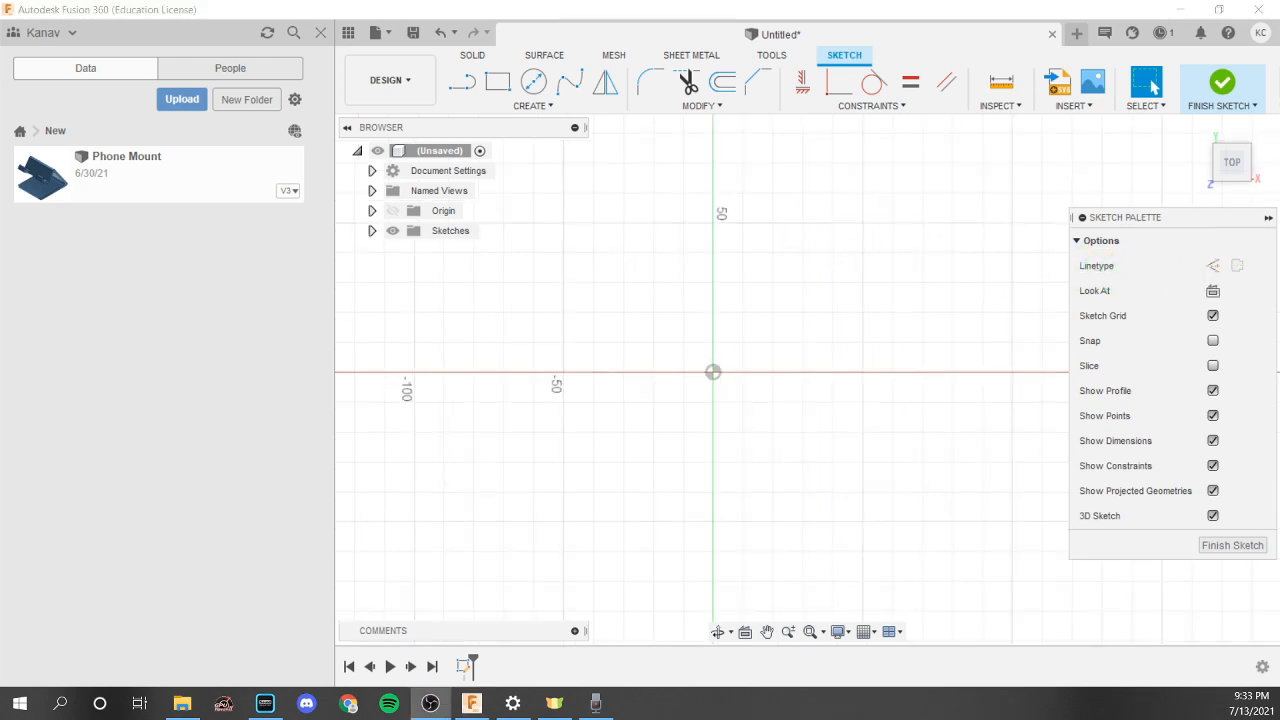
click(838, 508)
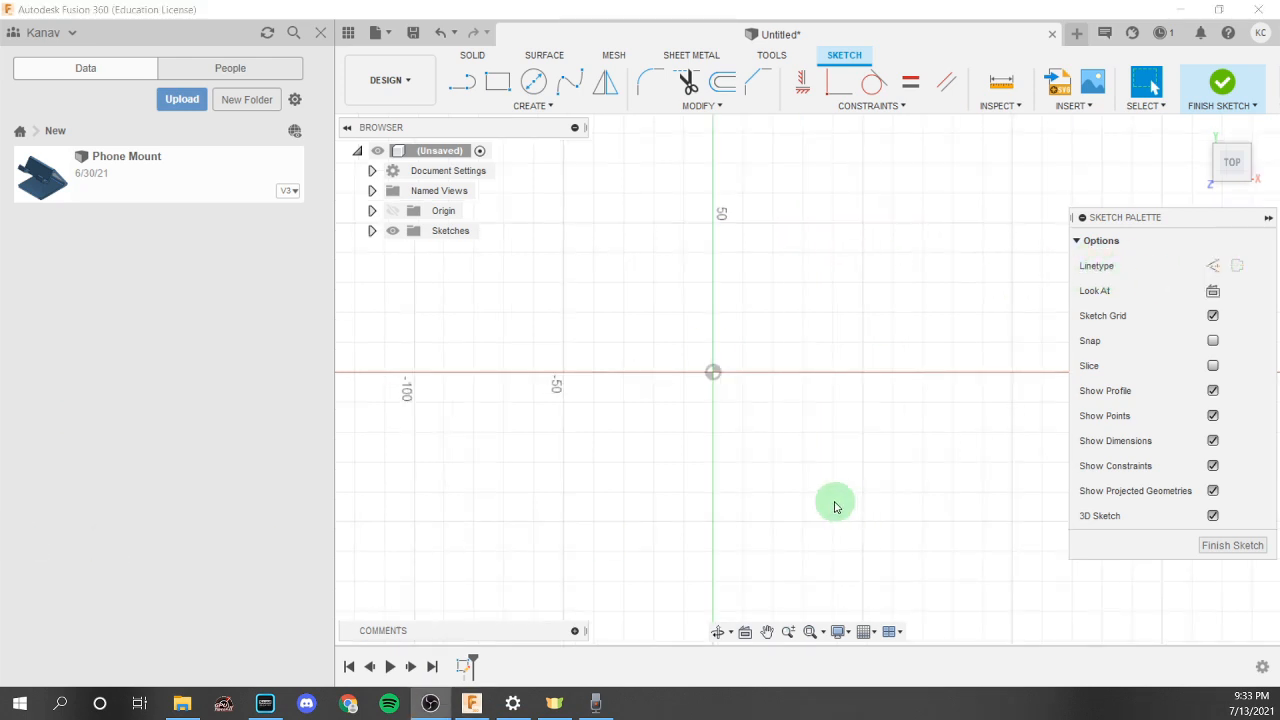
Sketch a 3-point arc from the origin to a point 50 mm along the horizontal axis, bulging upward with a radius of about 25 mm.
click(549, 105)
mouse_move(556, 181)
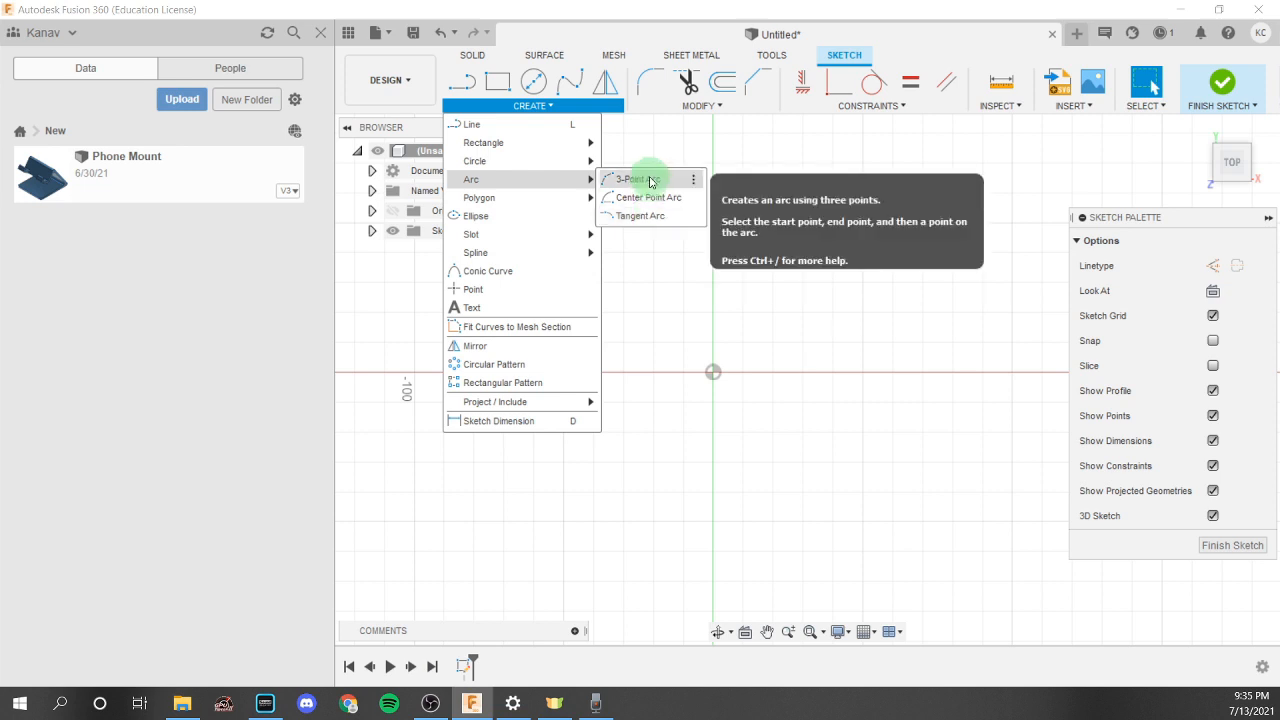
click(650, 181)
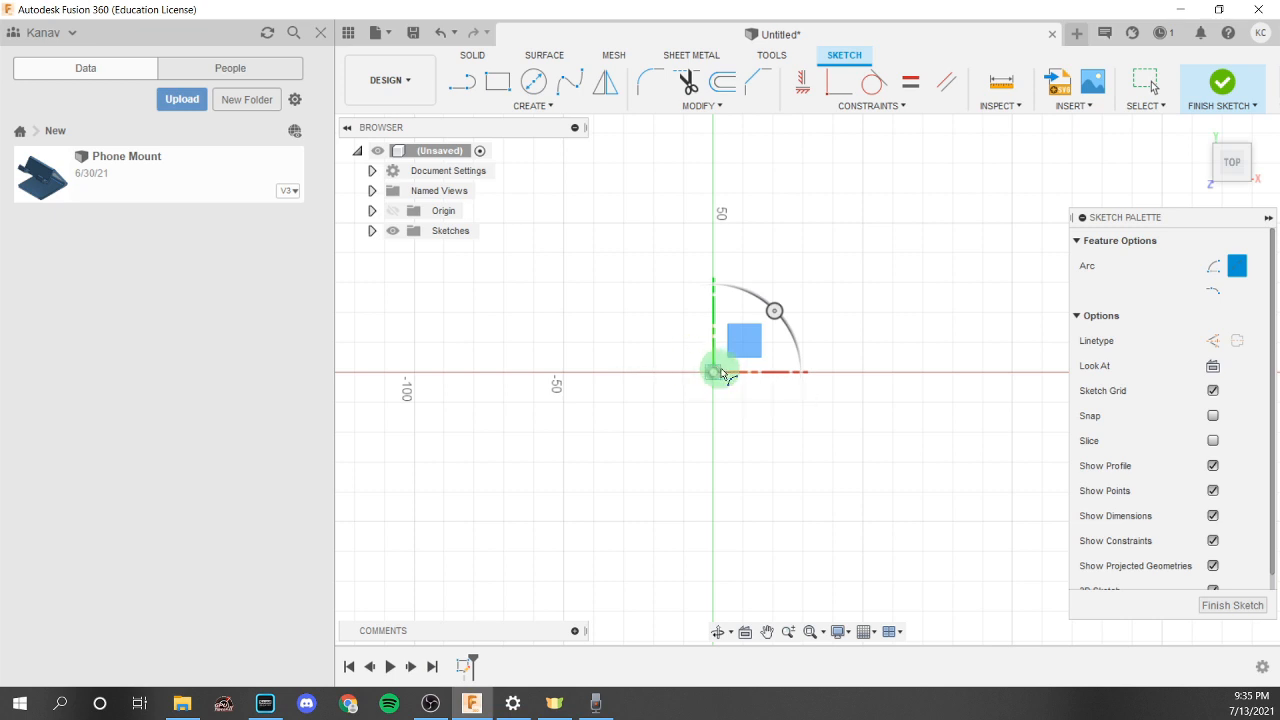
click(720, 373)
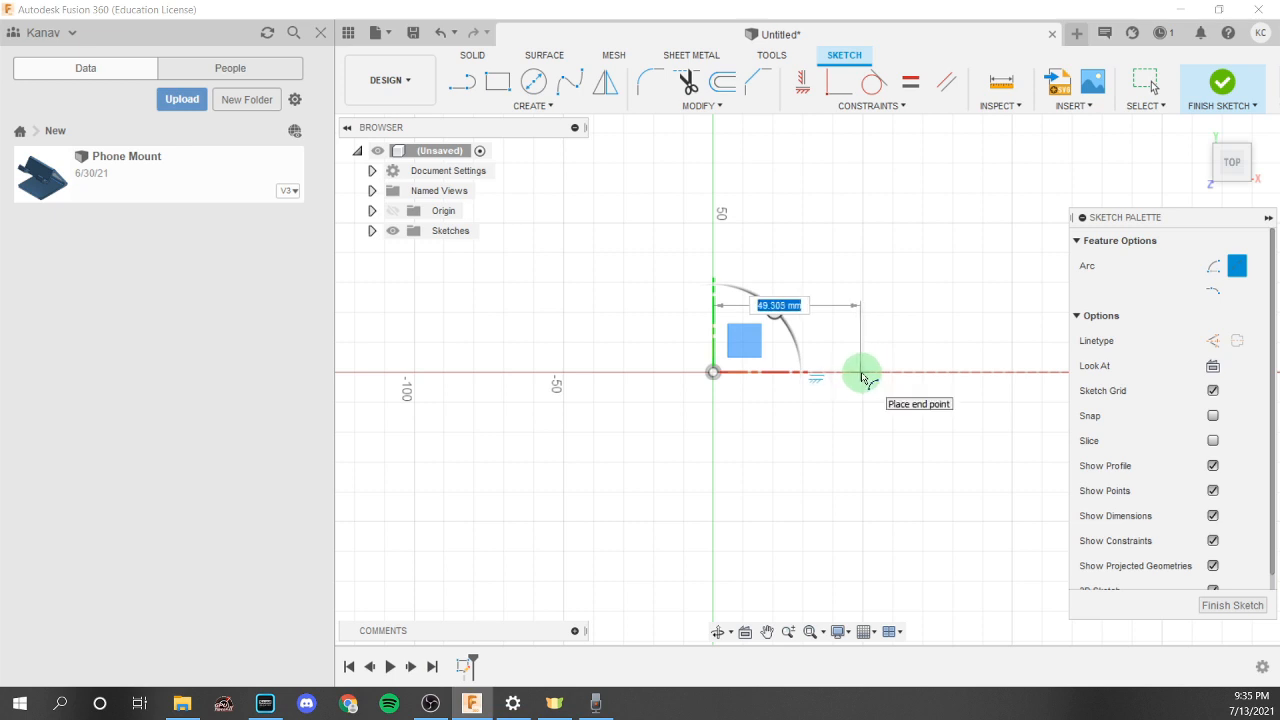
text(50)
key(Tab)
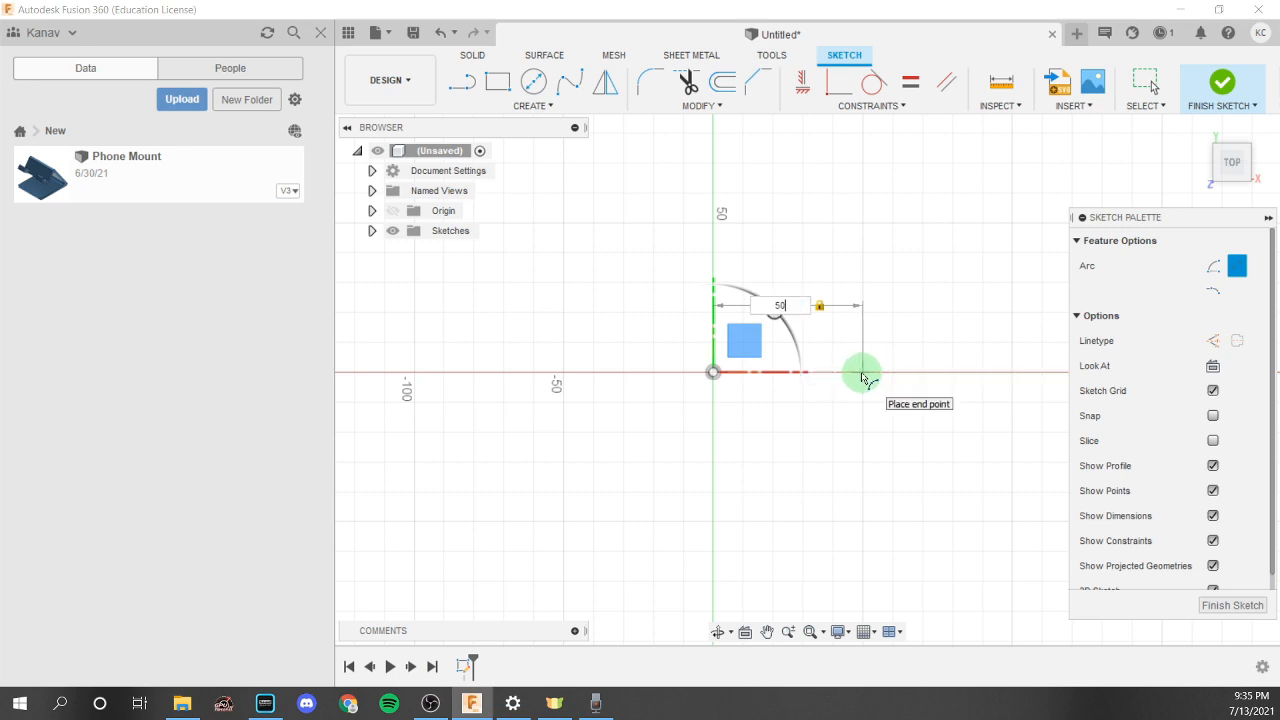
click(862, 373)
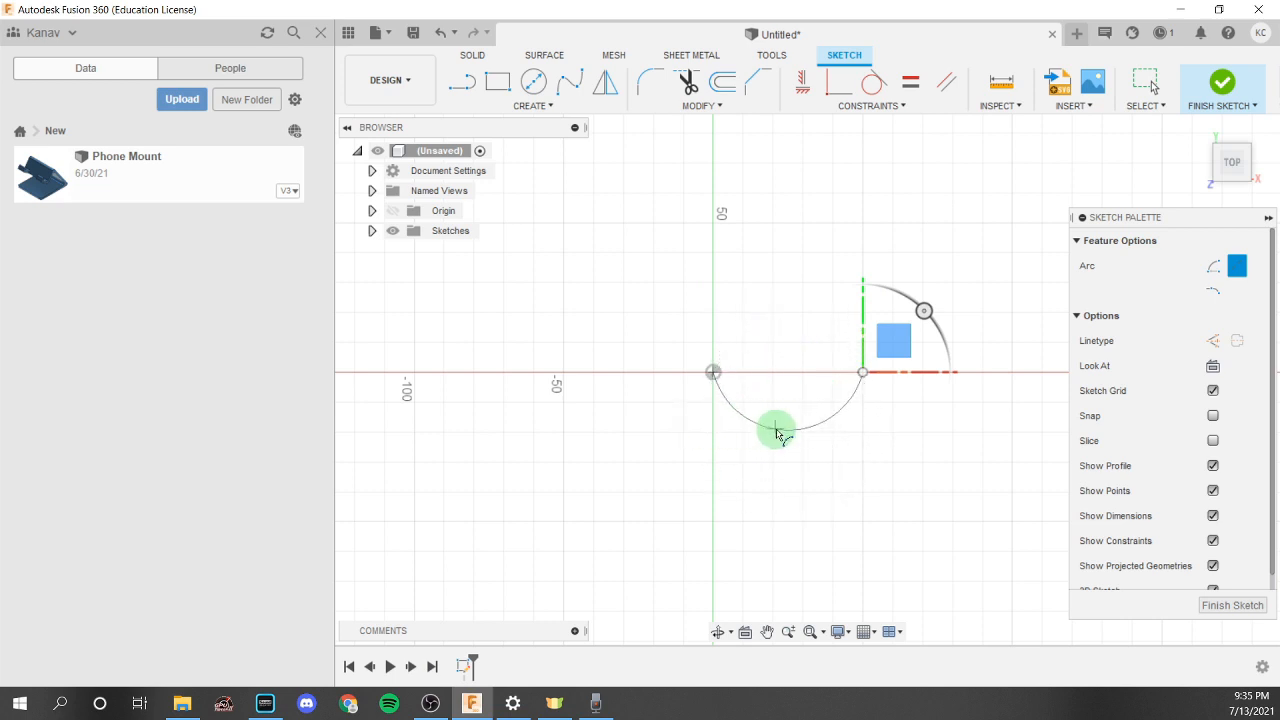
click(786, 309)
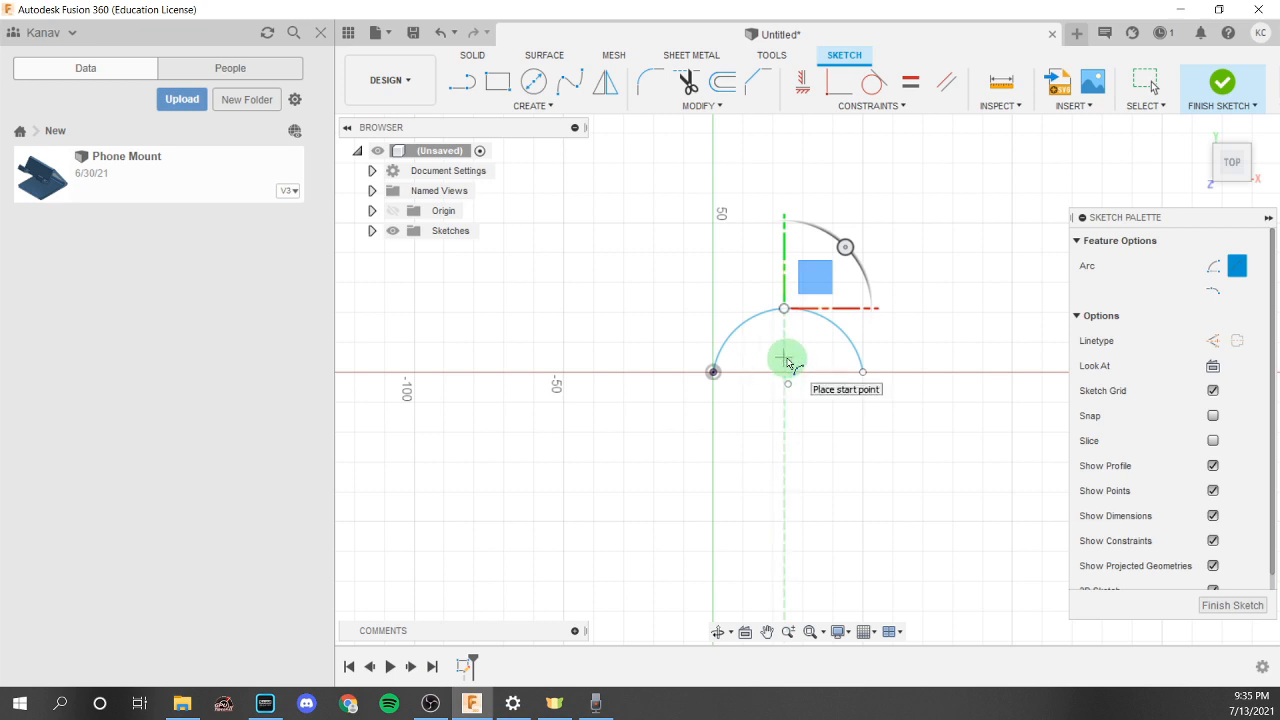
key(Escape)
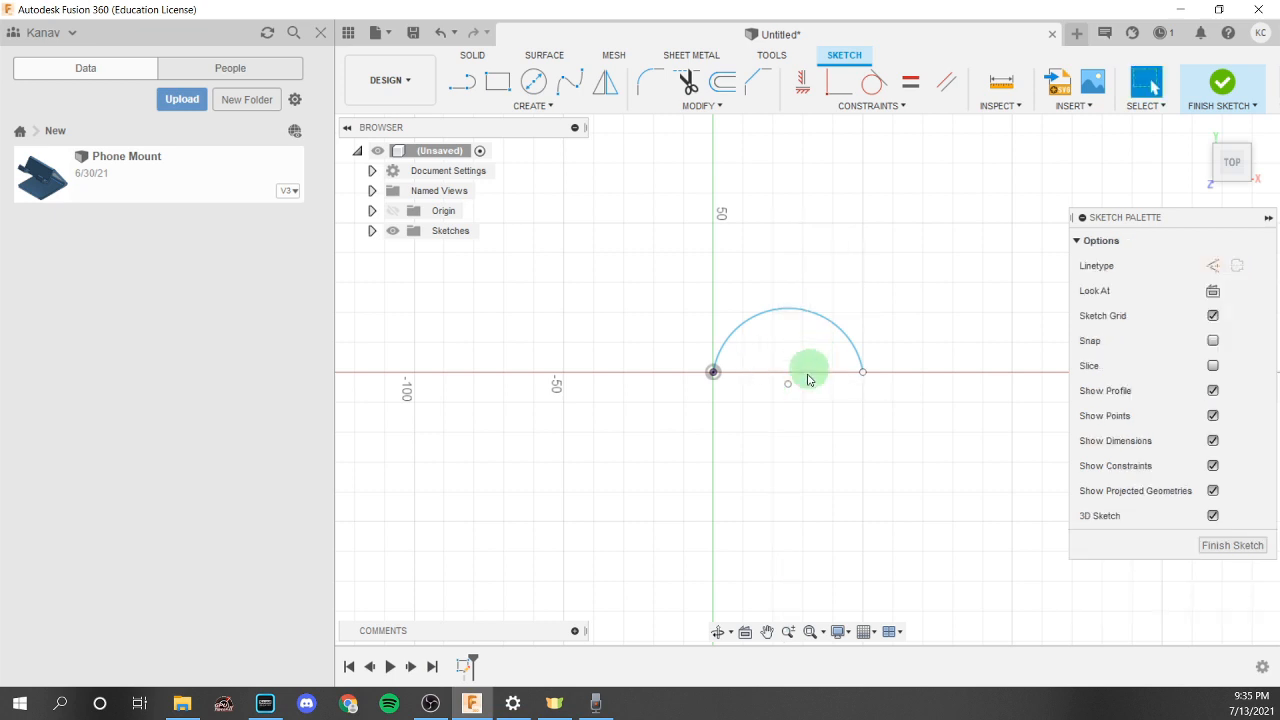
click(788, 384)
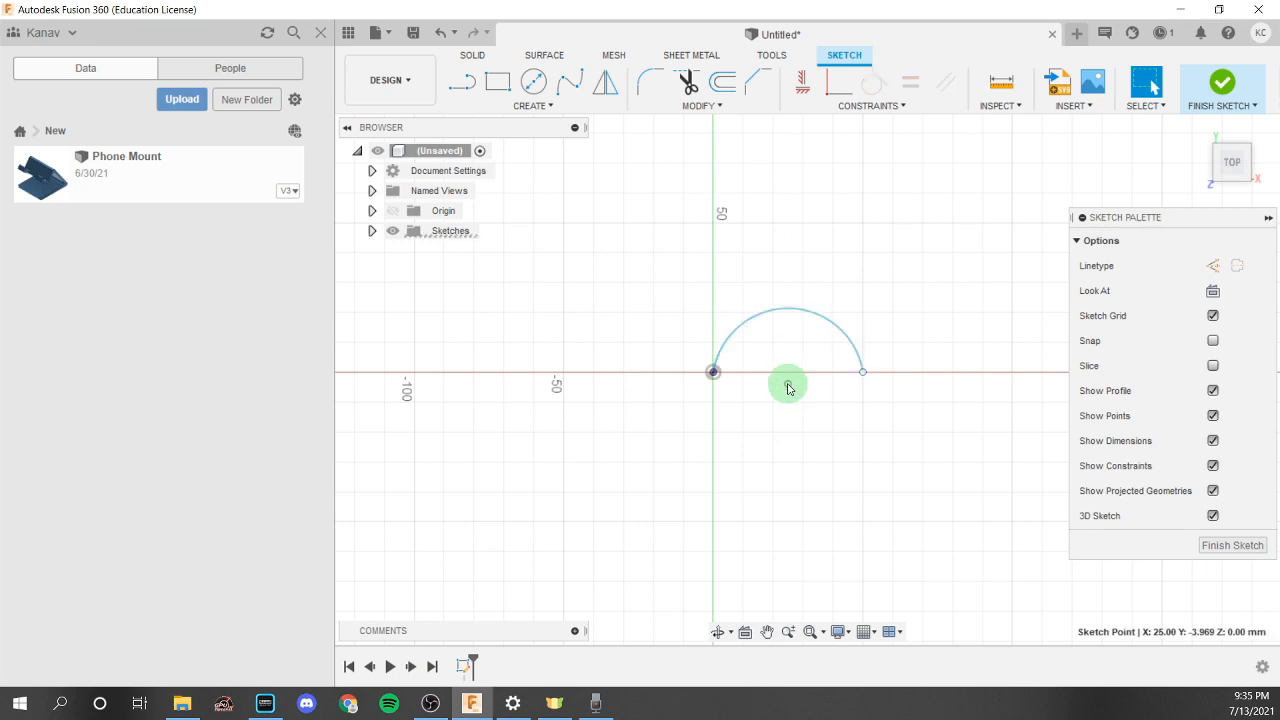
click(775, 346)
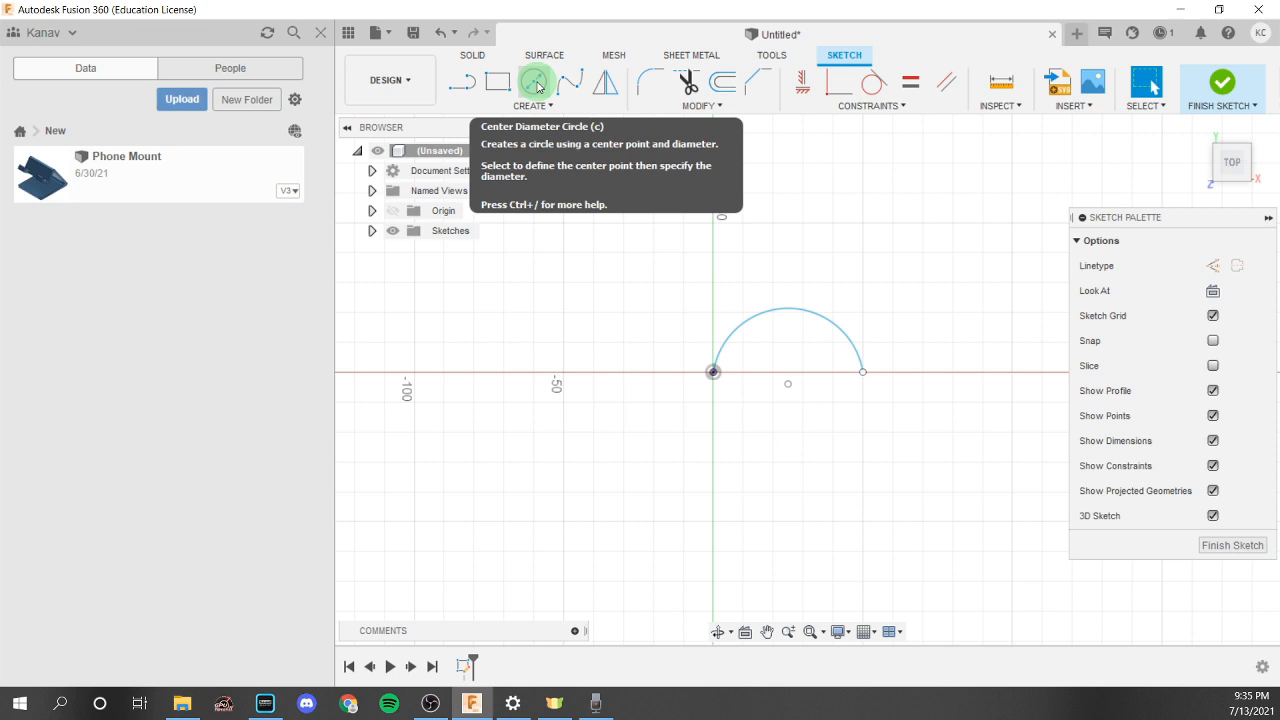
click(537, 87)
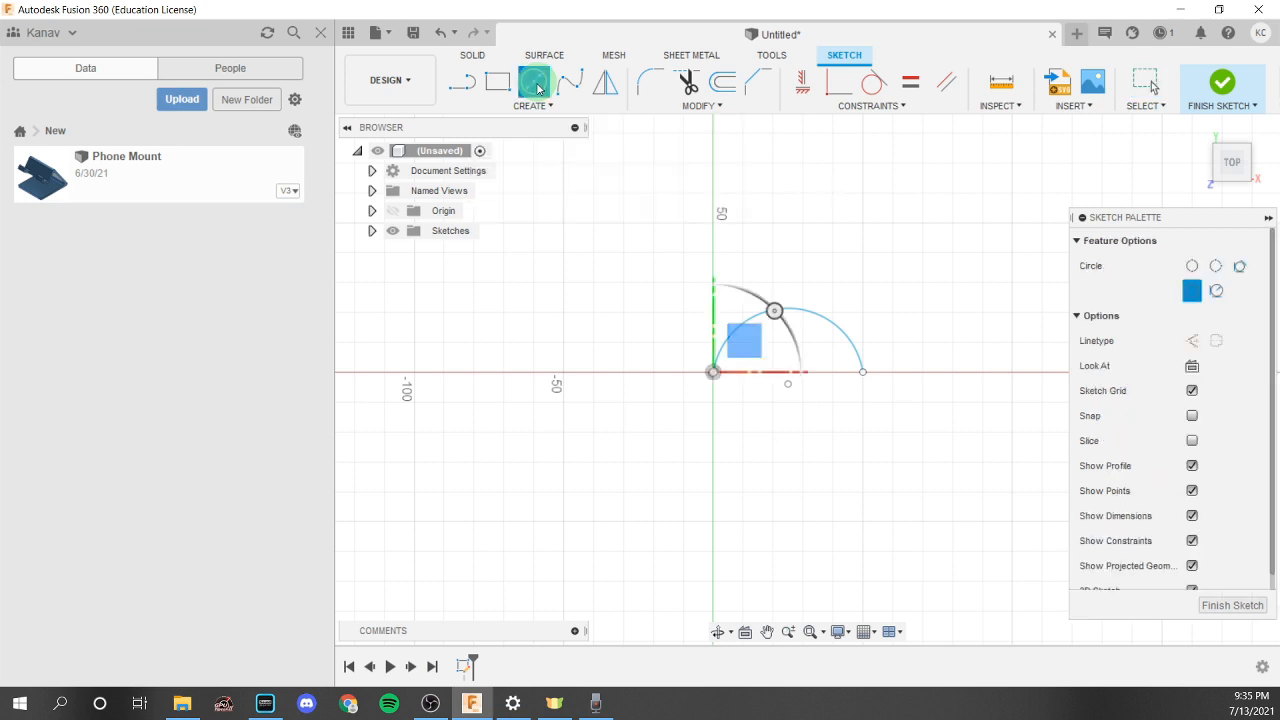
click(788, 386)
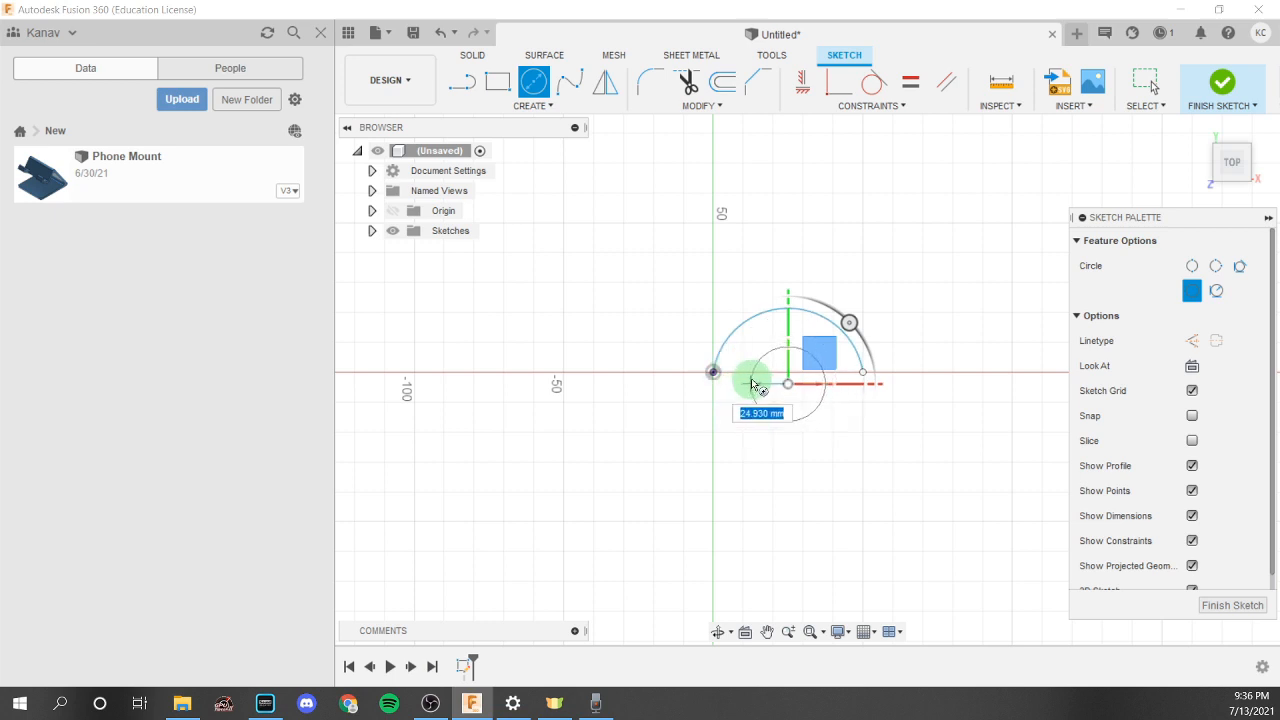
key(Escape)
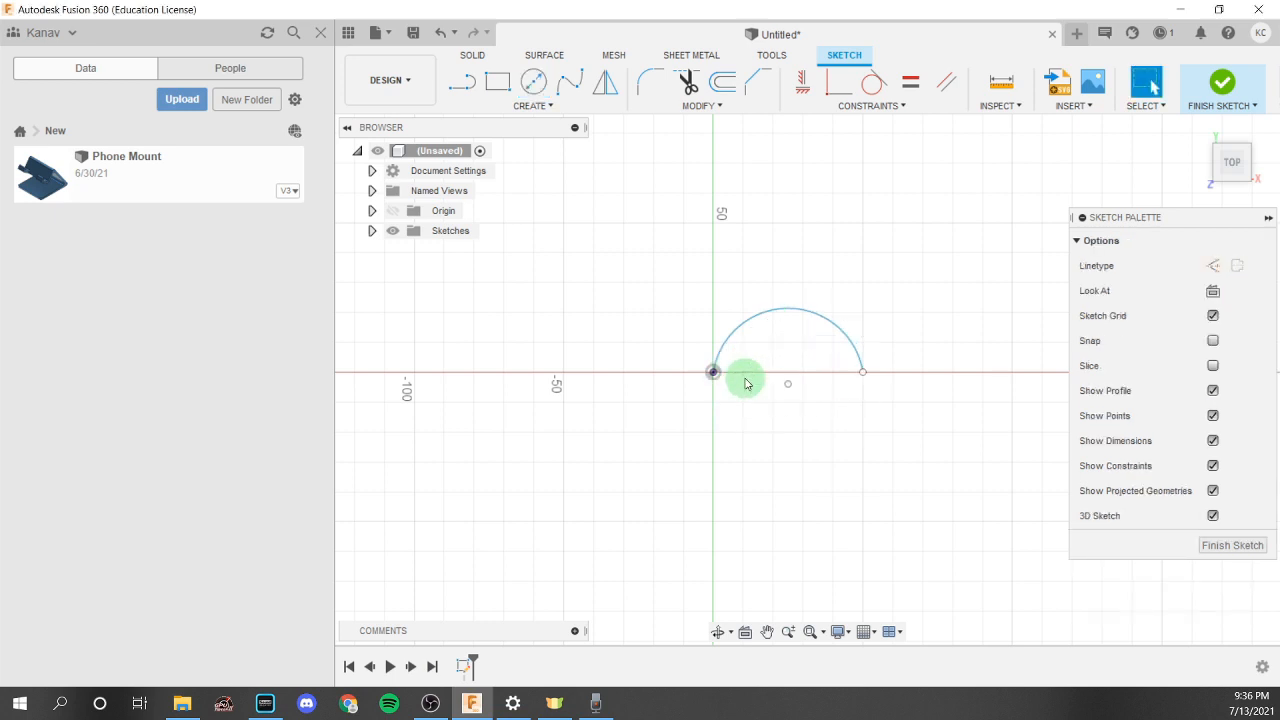
click(731, 345)
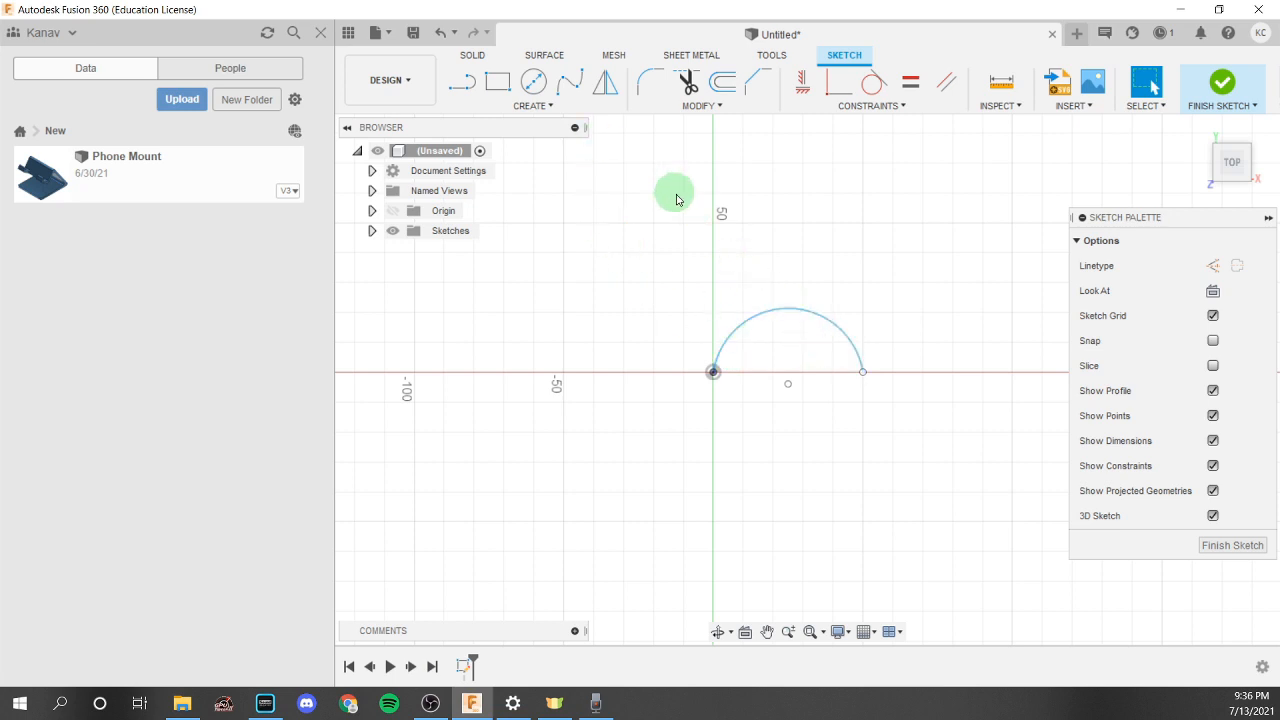
Dimension the horizontal distance between the arc's two endpoints, placing the dimension just above the horizontal axis.
key(d)
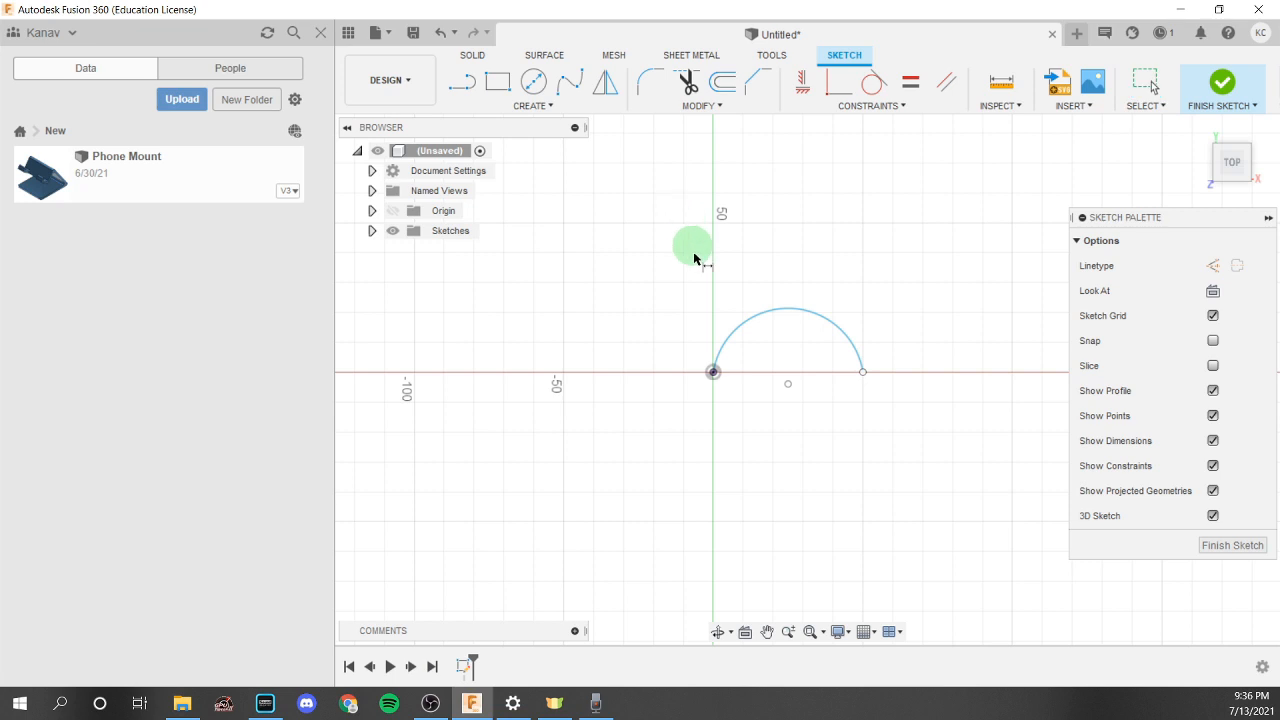
click(712, 373)
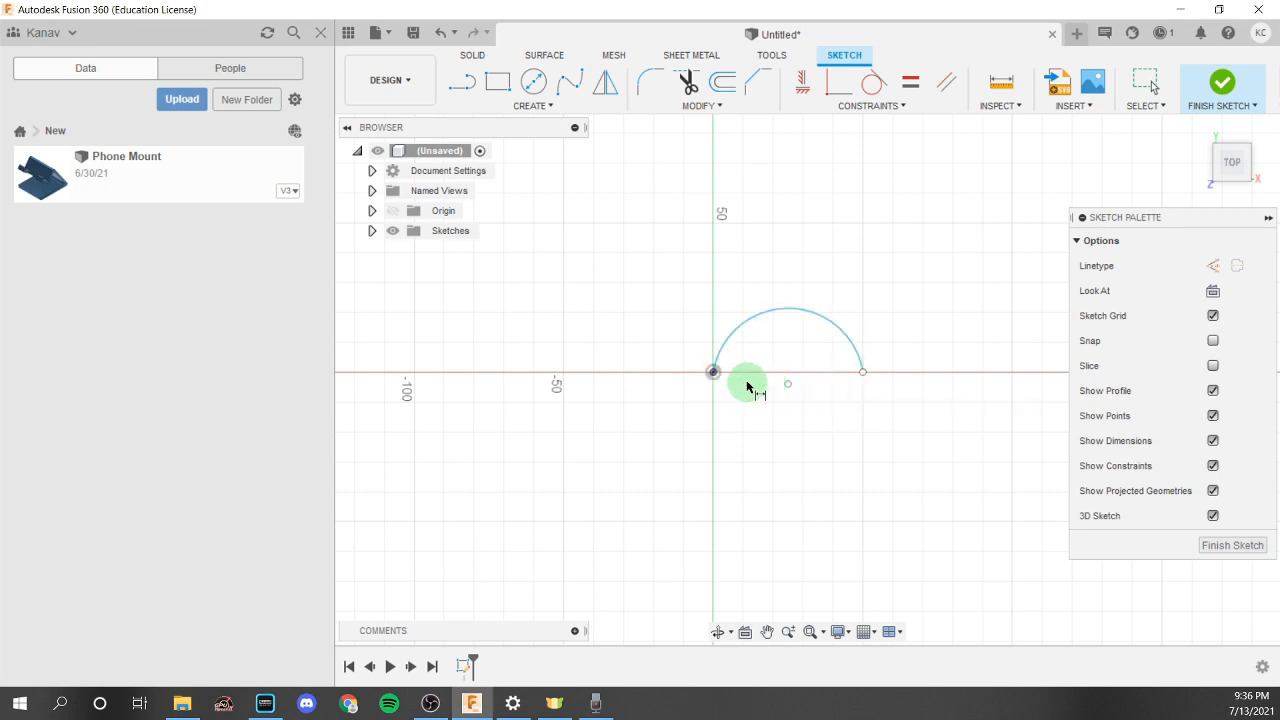
click(713, 372)
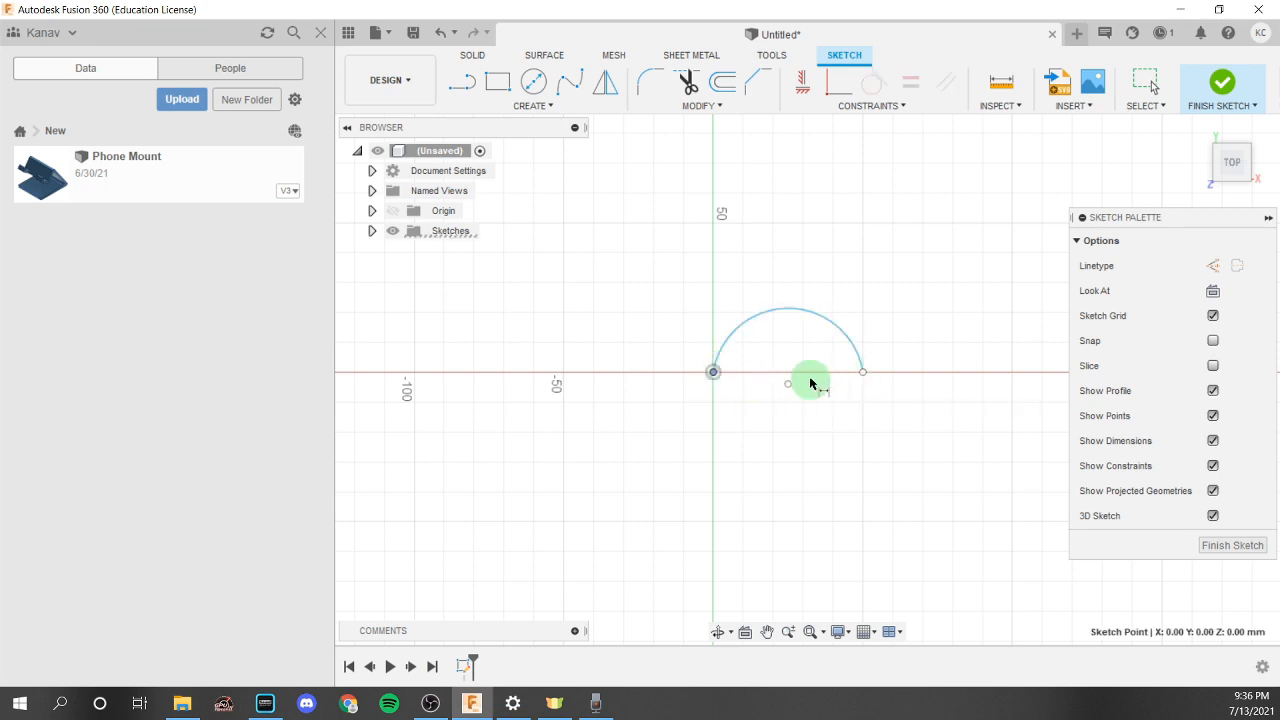
shift+click(862, 372)
key(d)
click(787, 354)
key(Return)
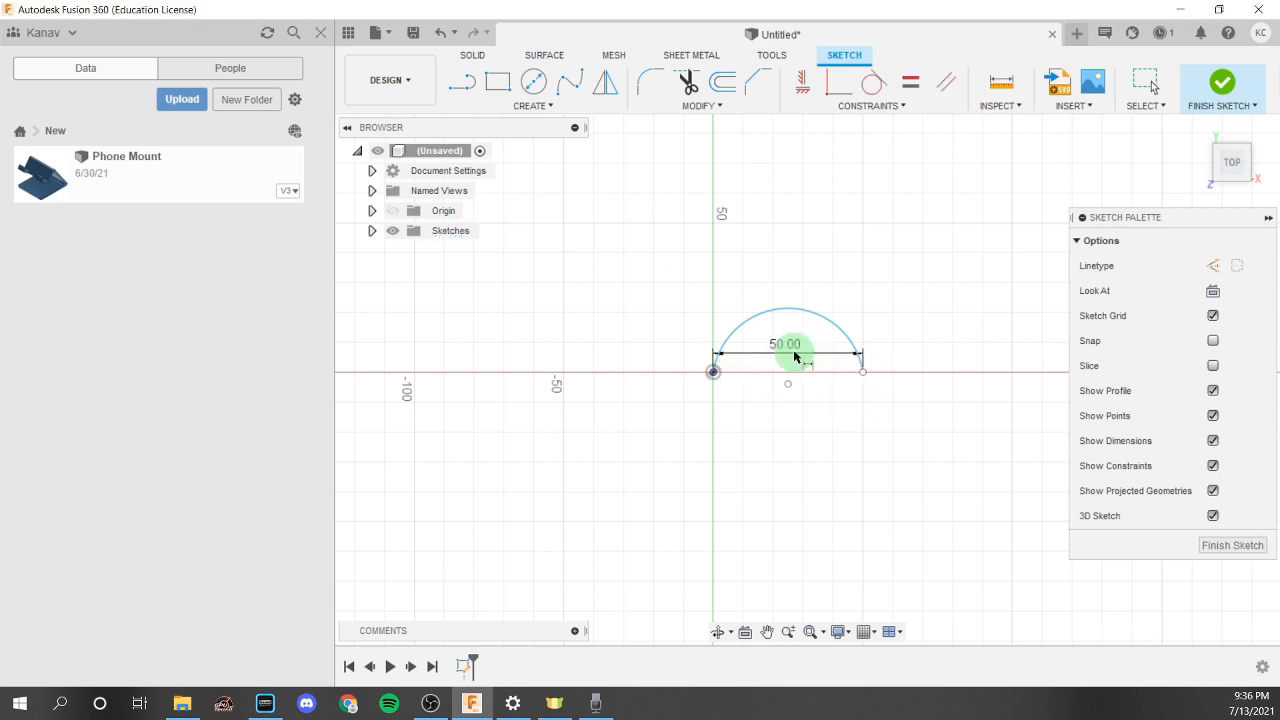
Dimension the vertical distance between the origin and the arc's centre point and set it to 5 mm.
click(713, 372)
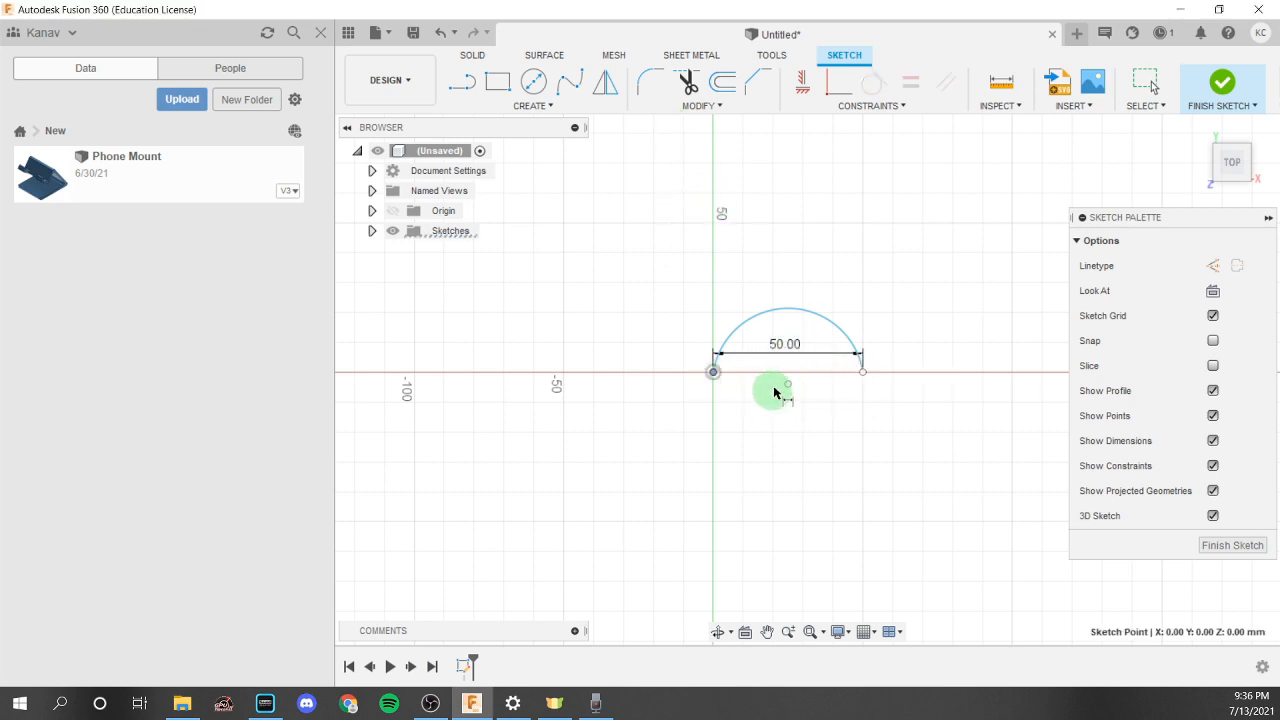
shift+click(787, 385)
scroll(650, 370, up, 3)
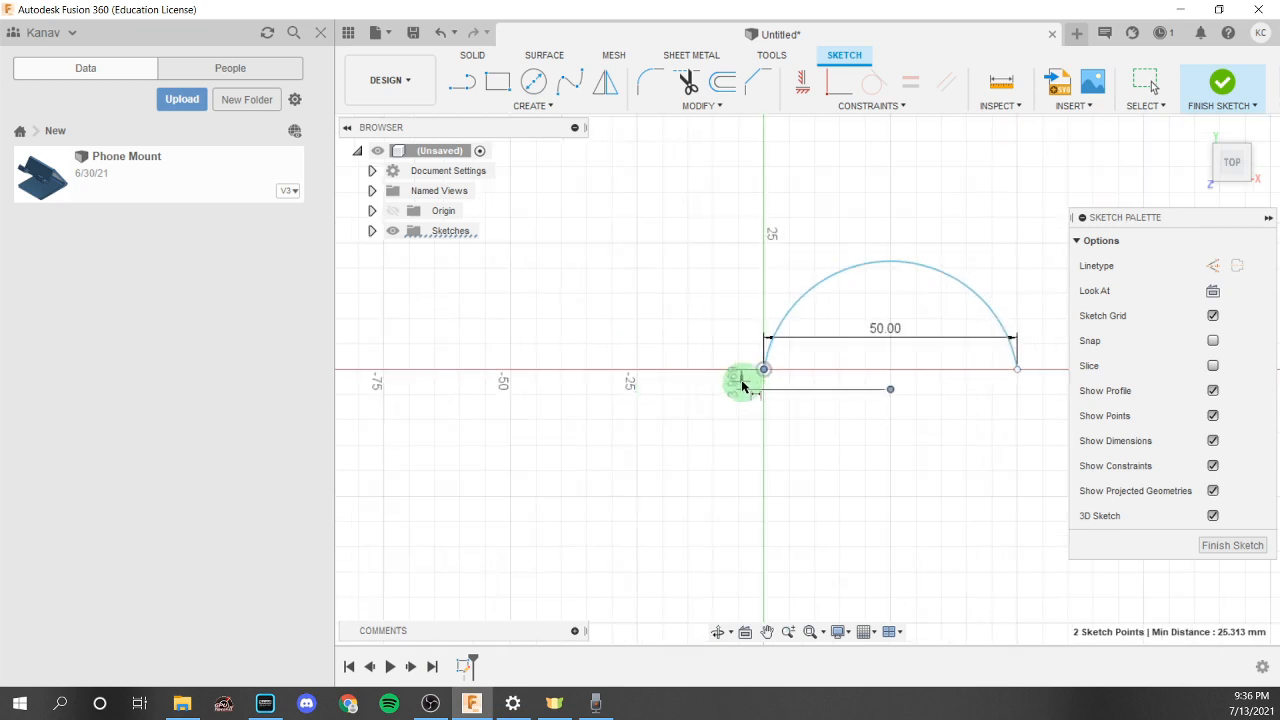
click(740, 378)
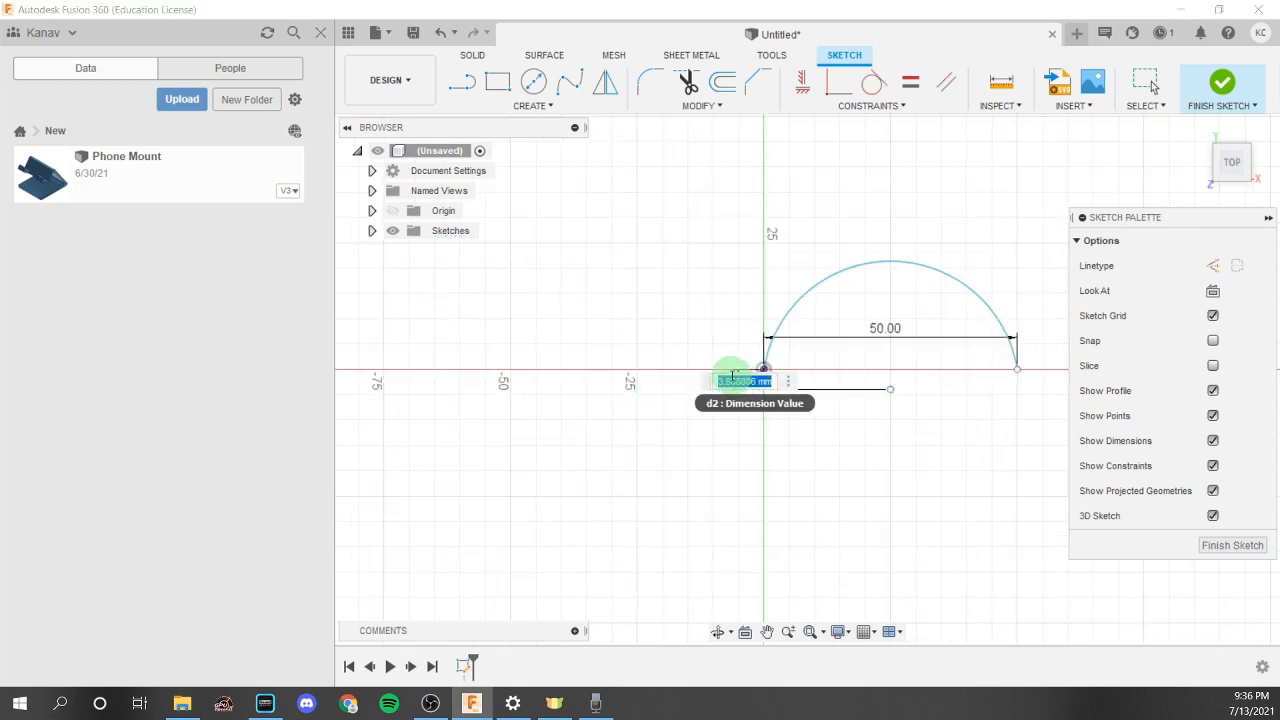
text(5)
key(Return)
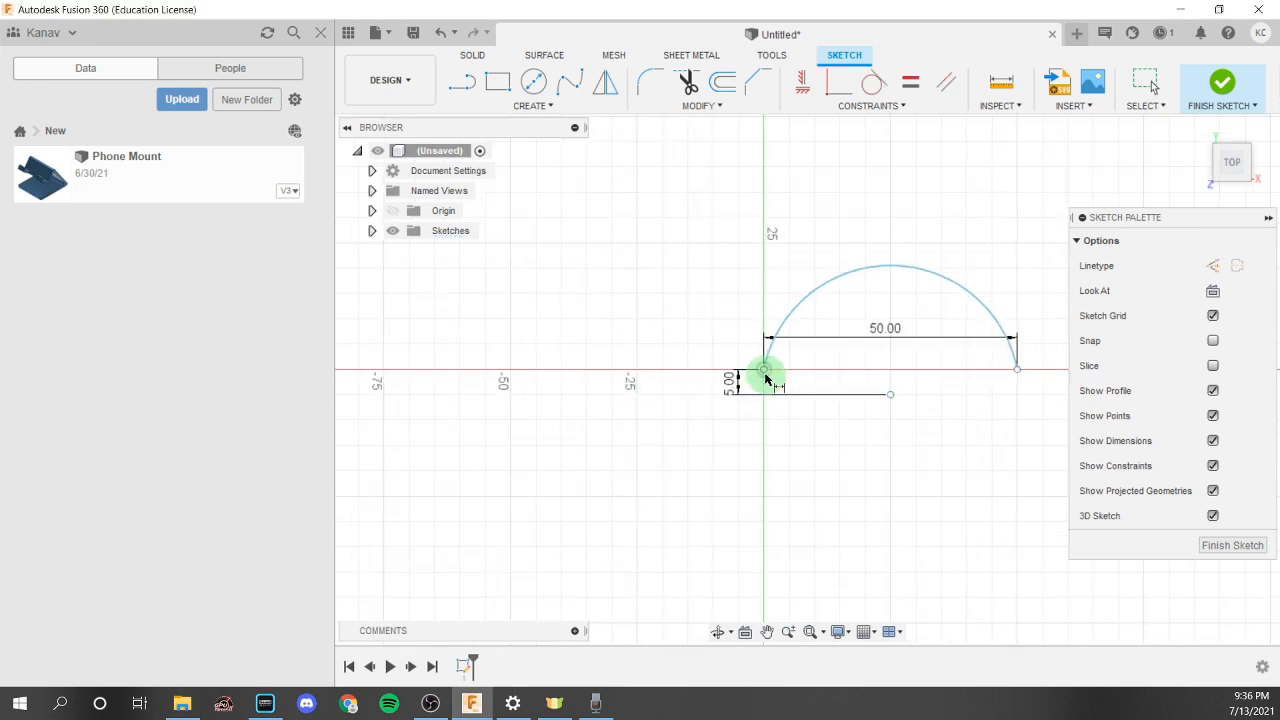
Dimension the horizontal distance between the origin and the arc's centre point.
click(891, 396)
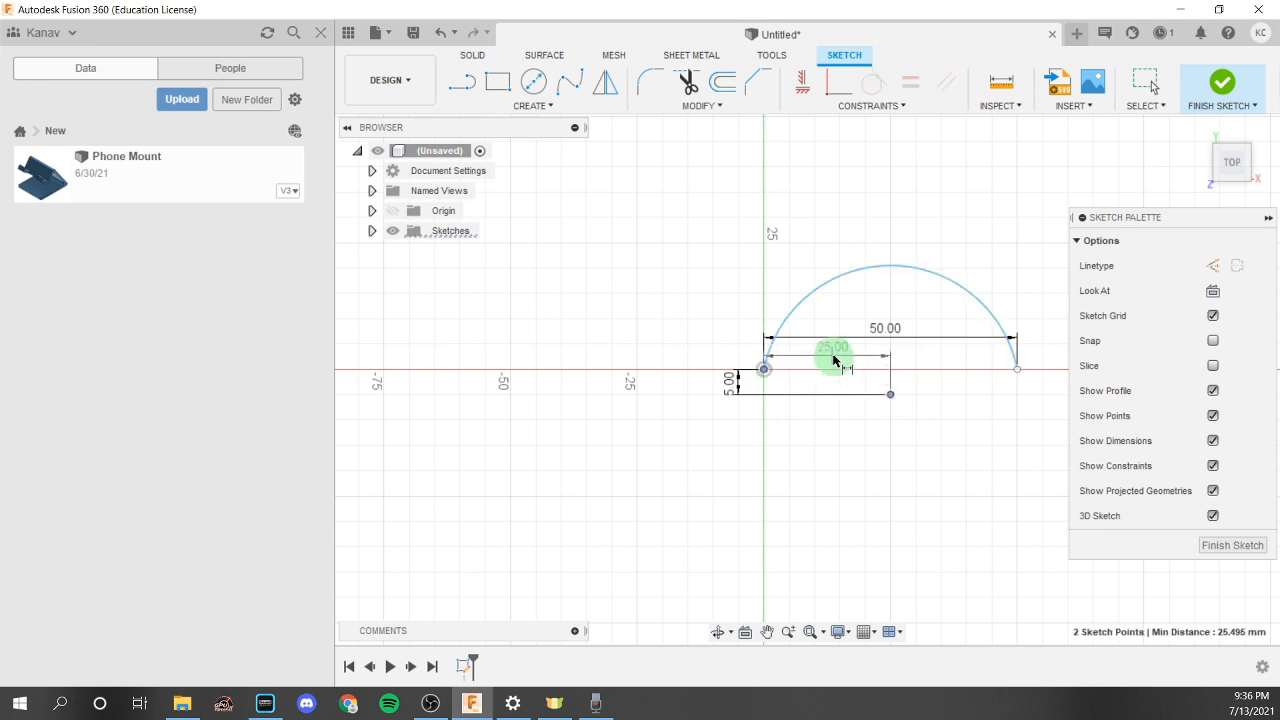
click(832, 357)
key(Return)
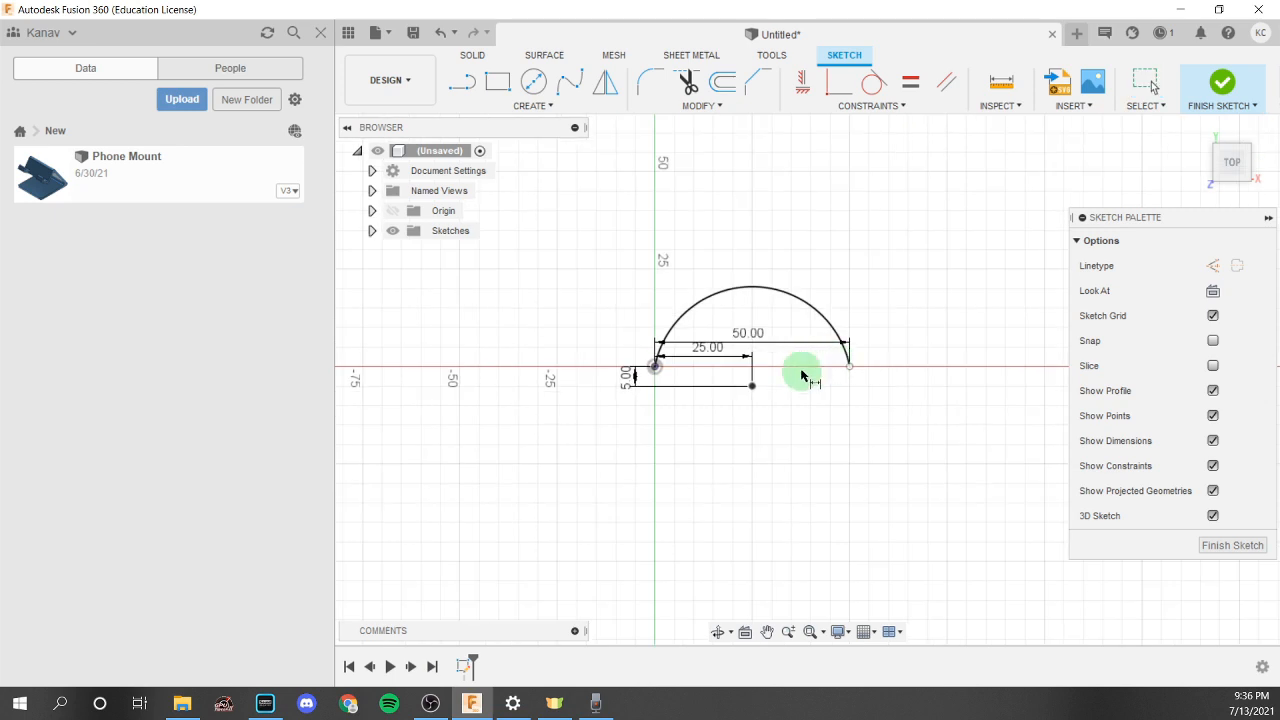
key(Escape)
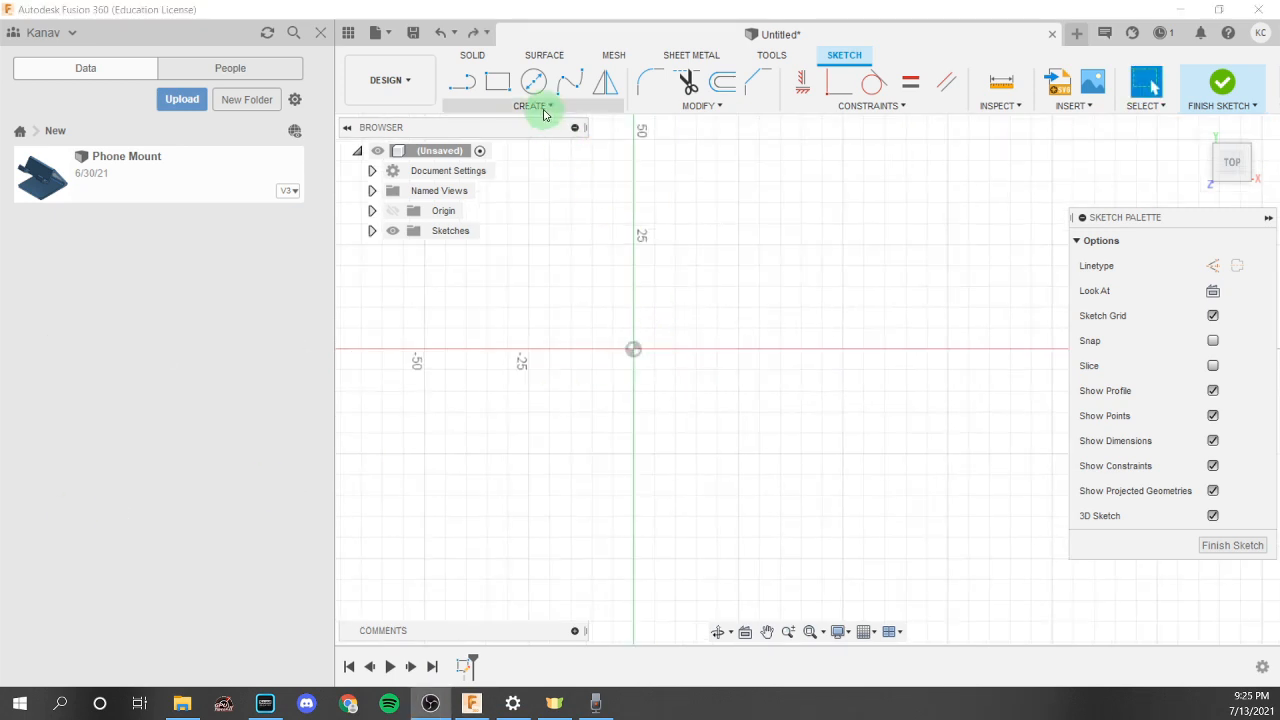
Sketch a center point arc centred on the origin, with a 50 mm radius starting on the horizontal axis and a 150-degree sweep.
click(536, 105)
mouse_move(556, 182)
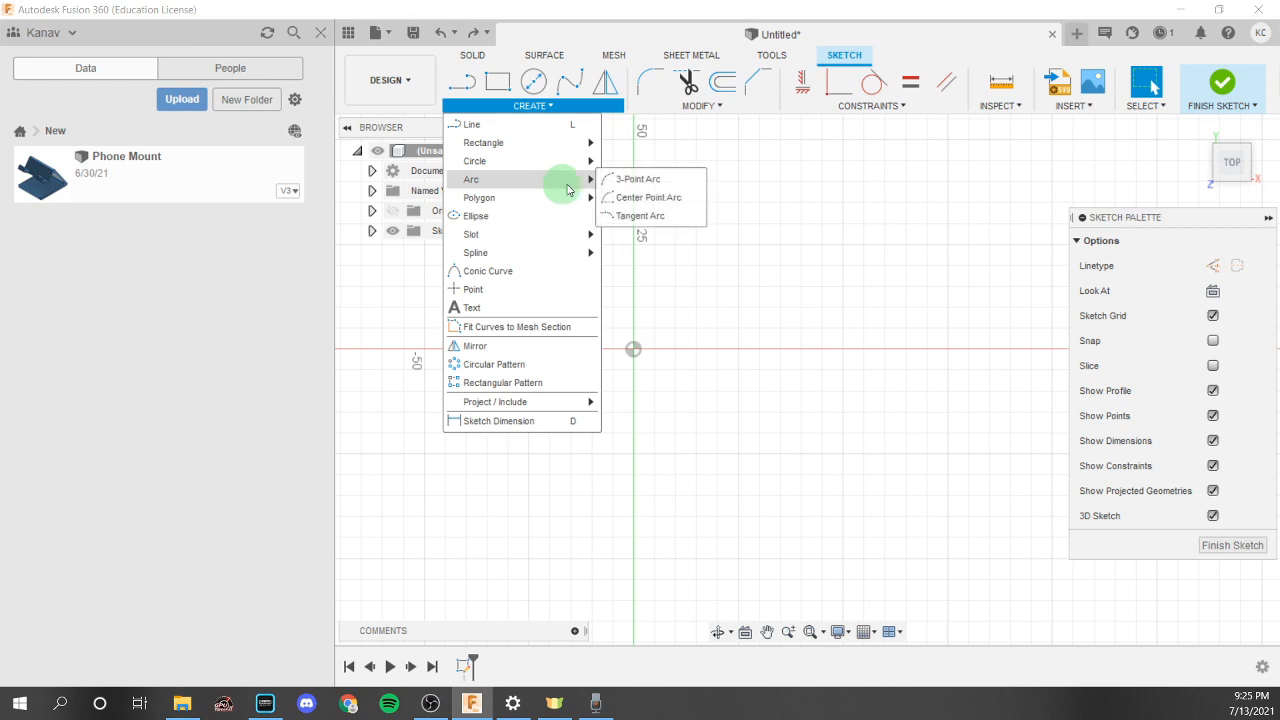
click(643, 198)
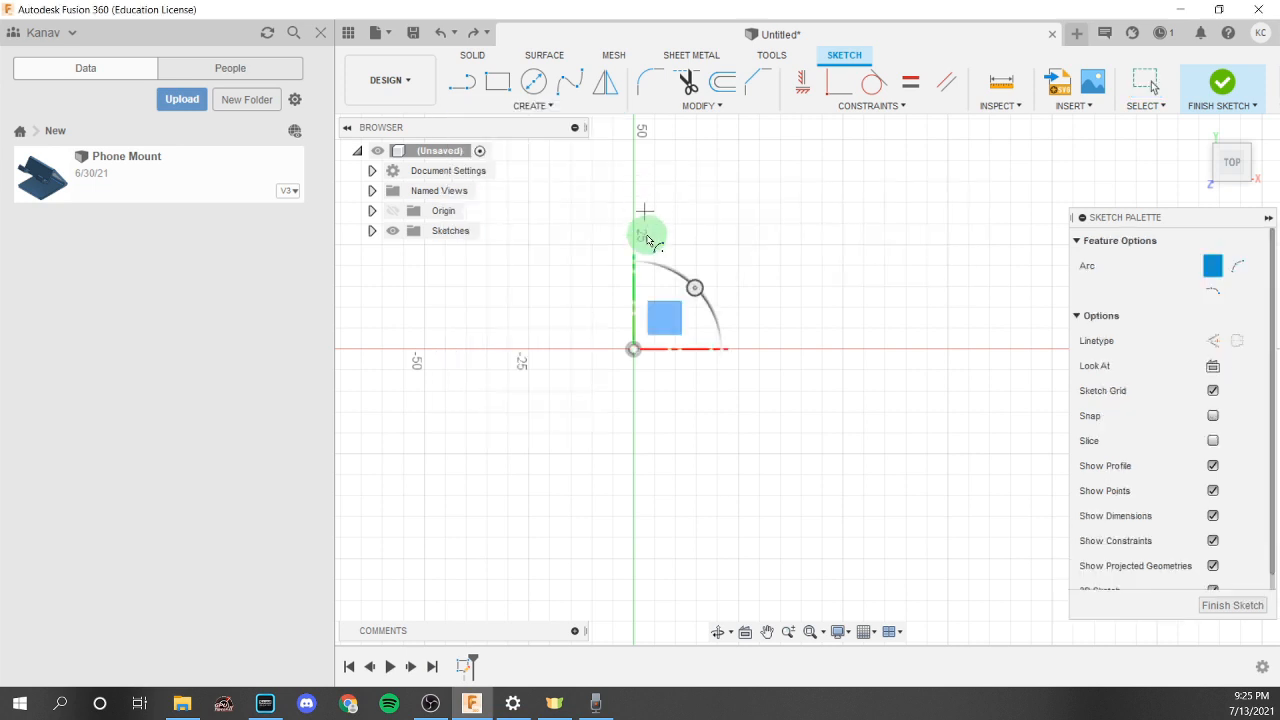
click(632, 350)
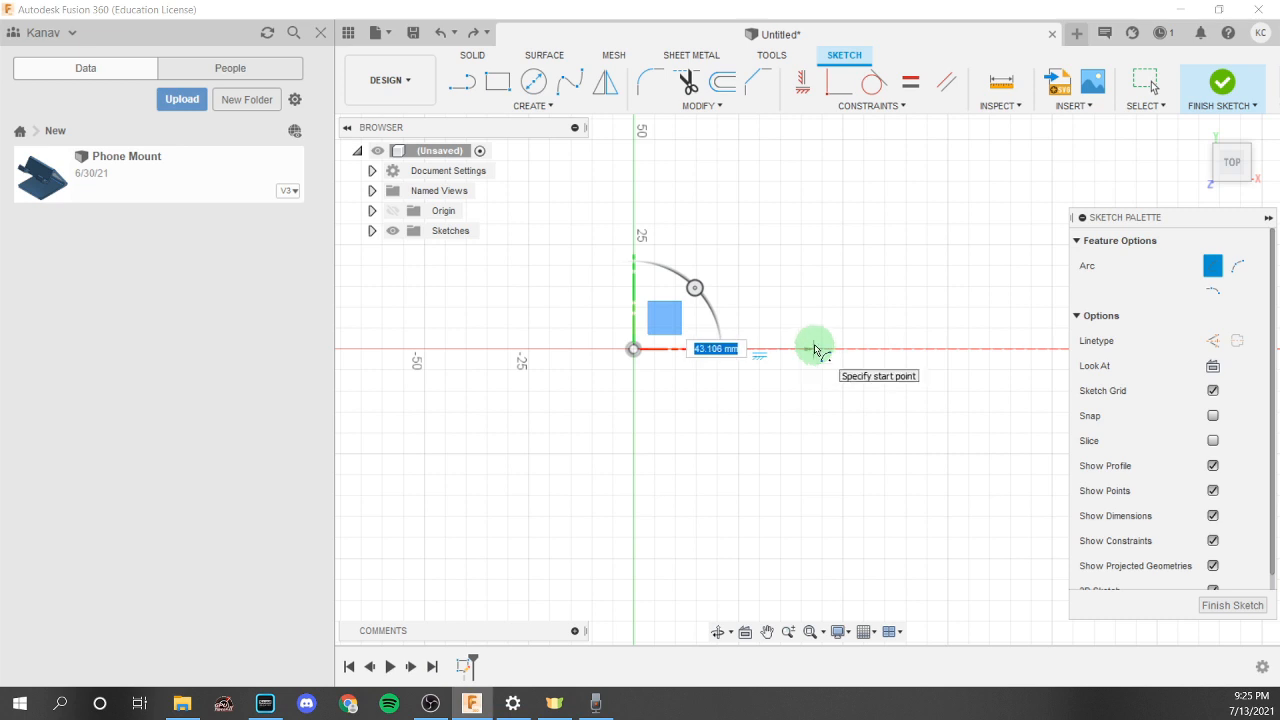
text(50)
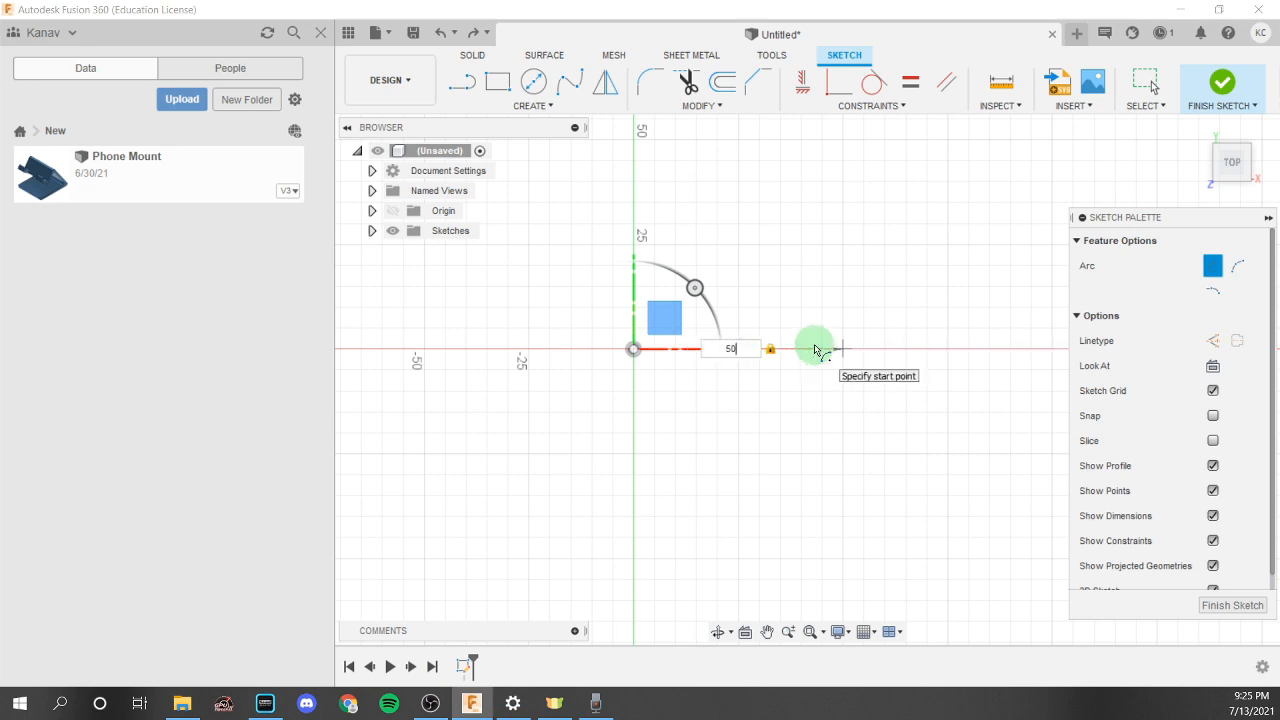
click(815, 350)
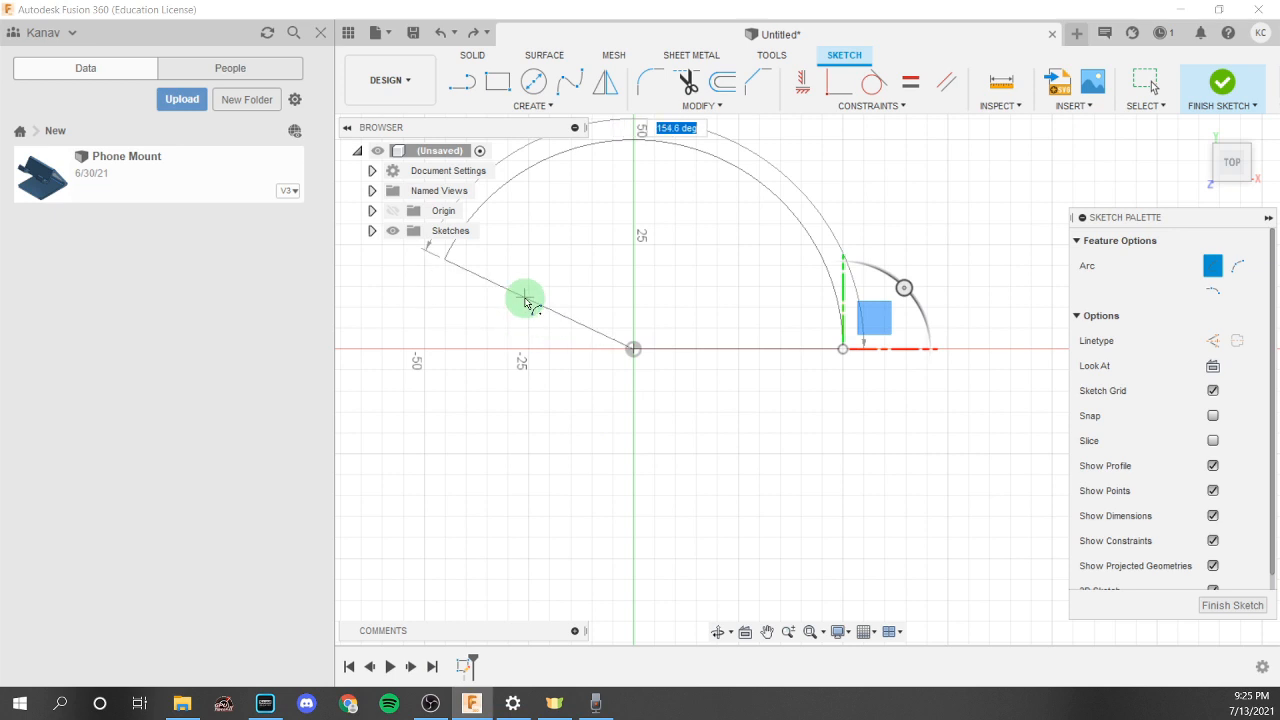
text(150)
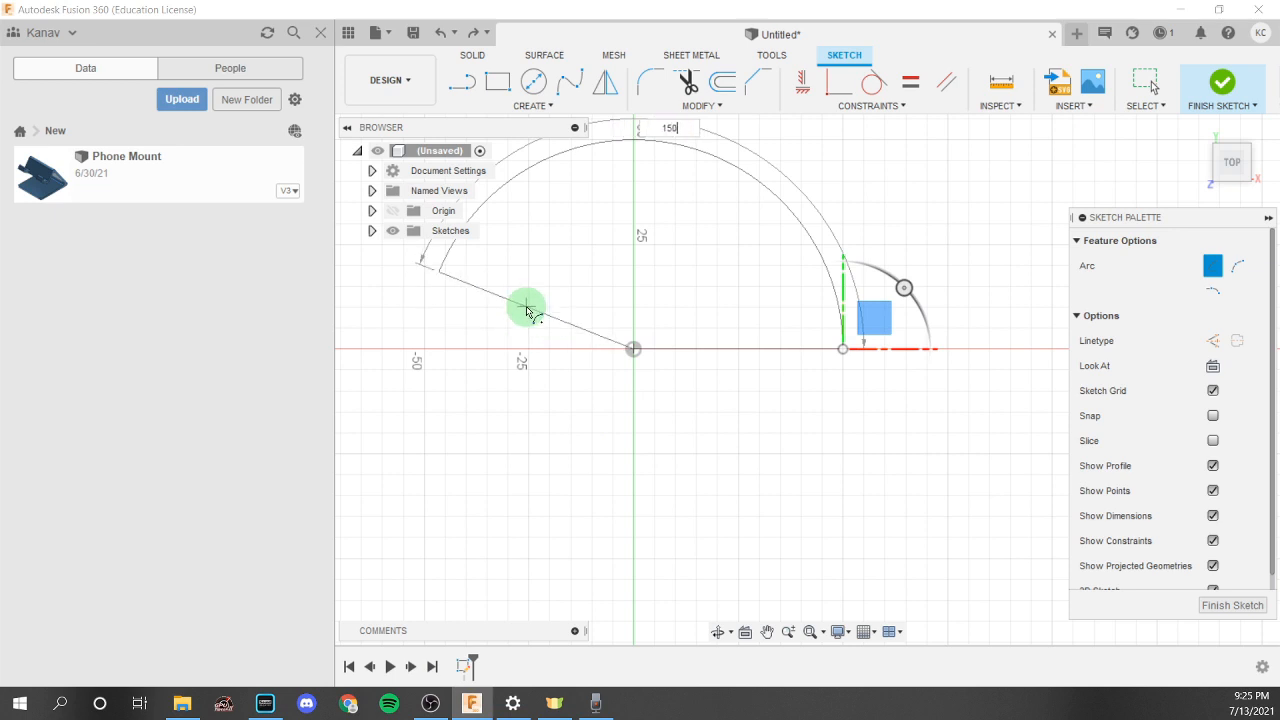
key(Return)
middle_drag(666, 274, 683, 311)
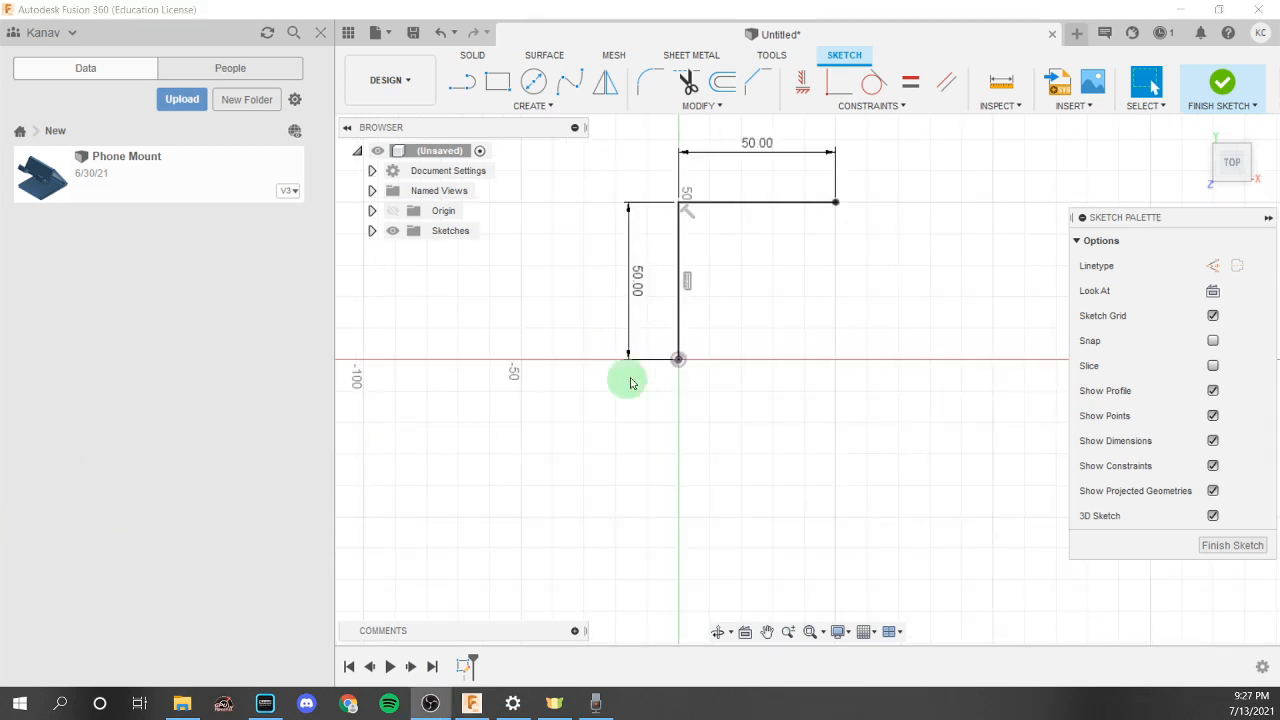
Sketch a tangent arc from the free end of the 50 mm horizontal line around to the origin, closing the profile.
click(550, 106)
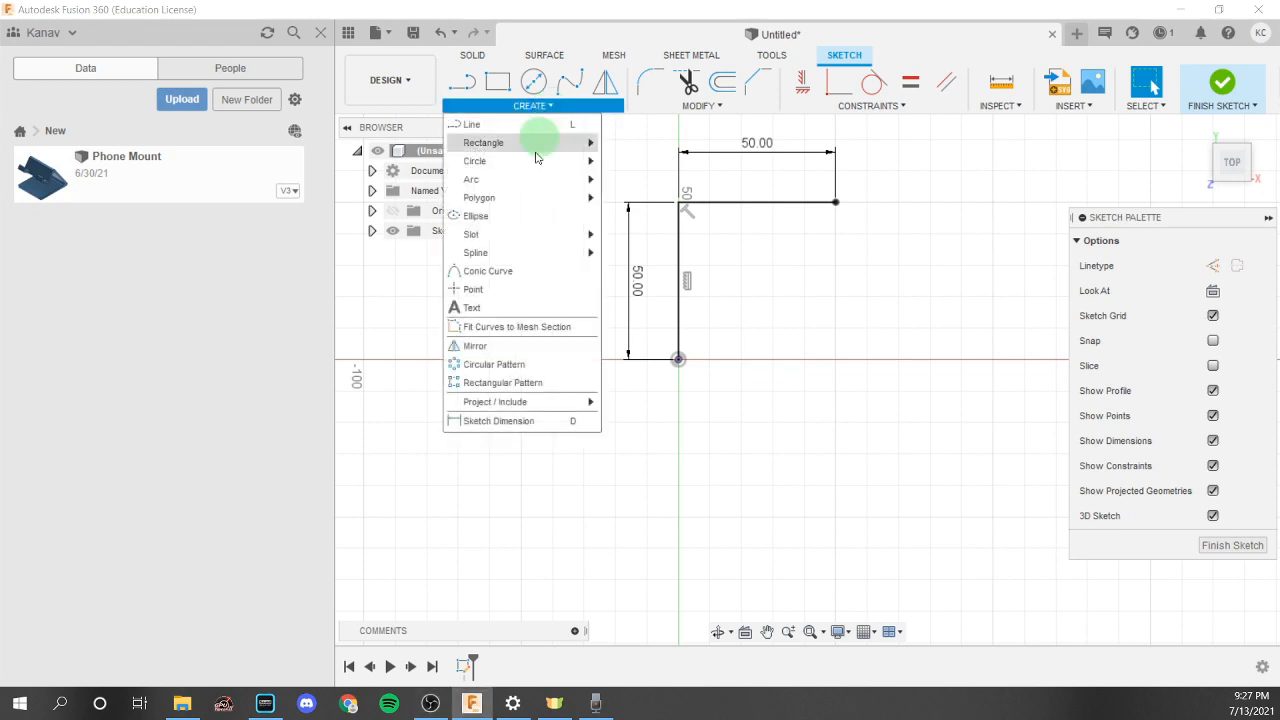
mouse_move(529, 186)
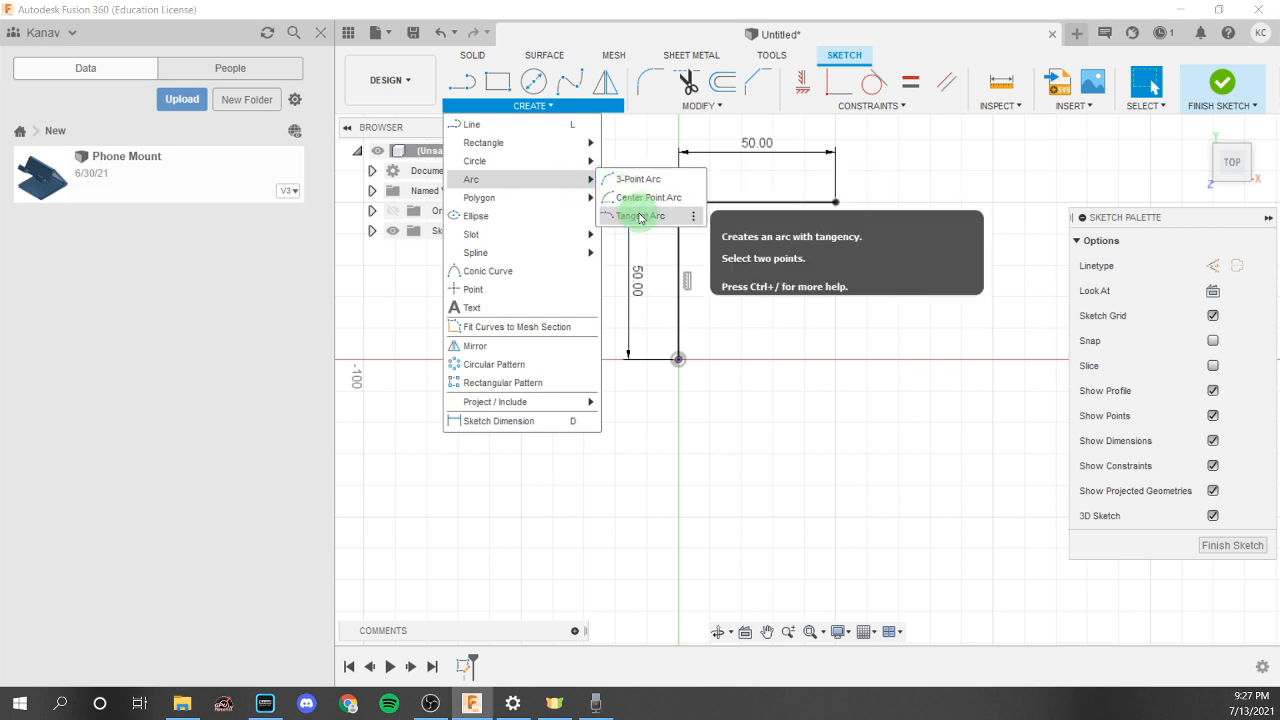
click(640, 217)
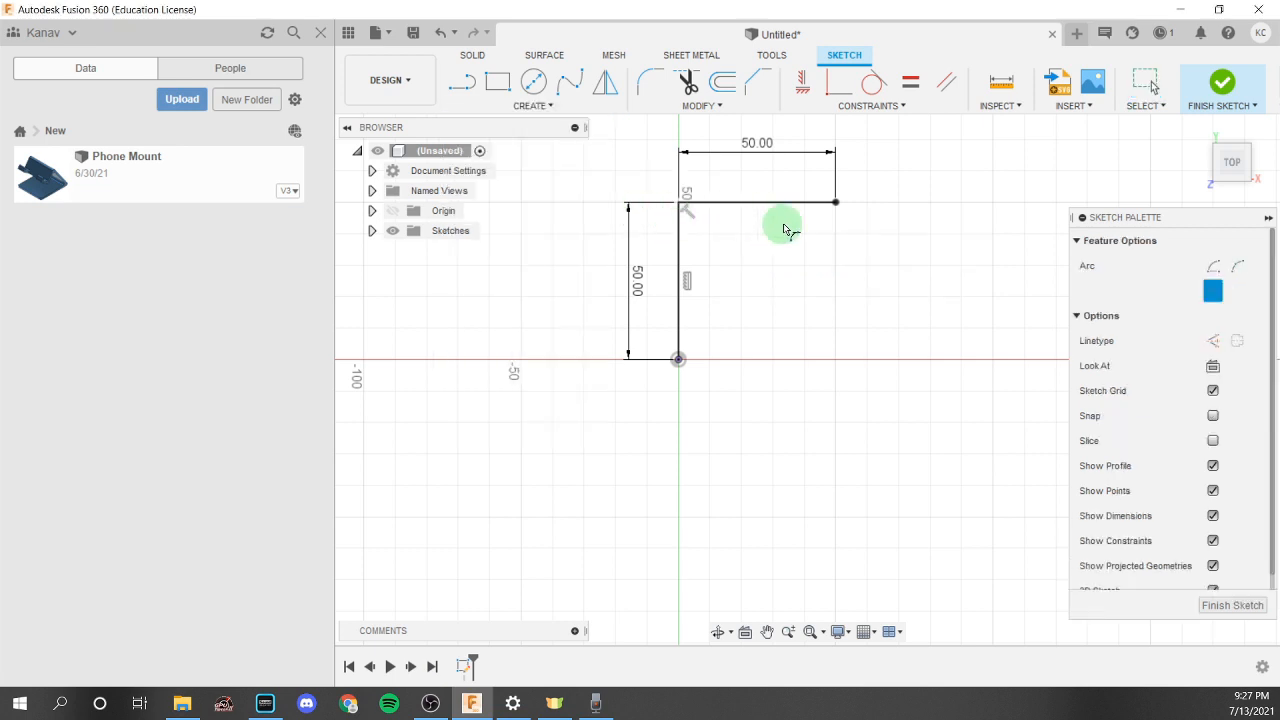
click(835, 203)
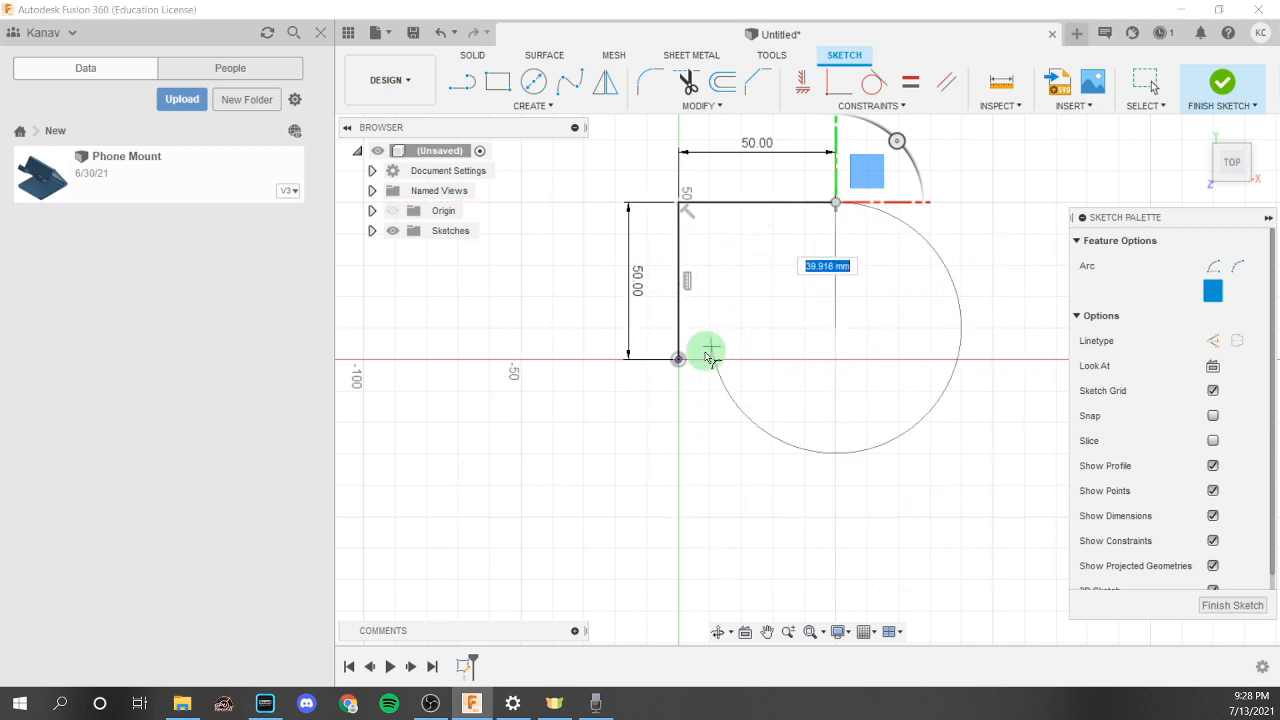
click(678, 359)
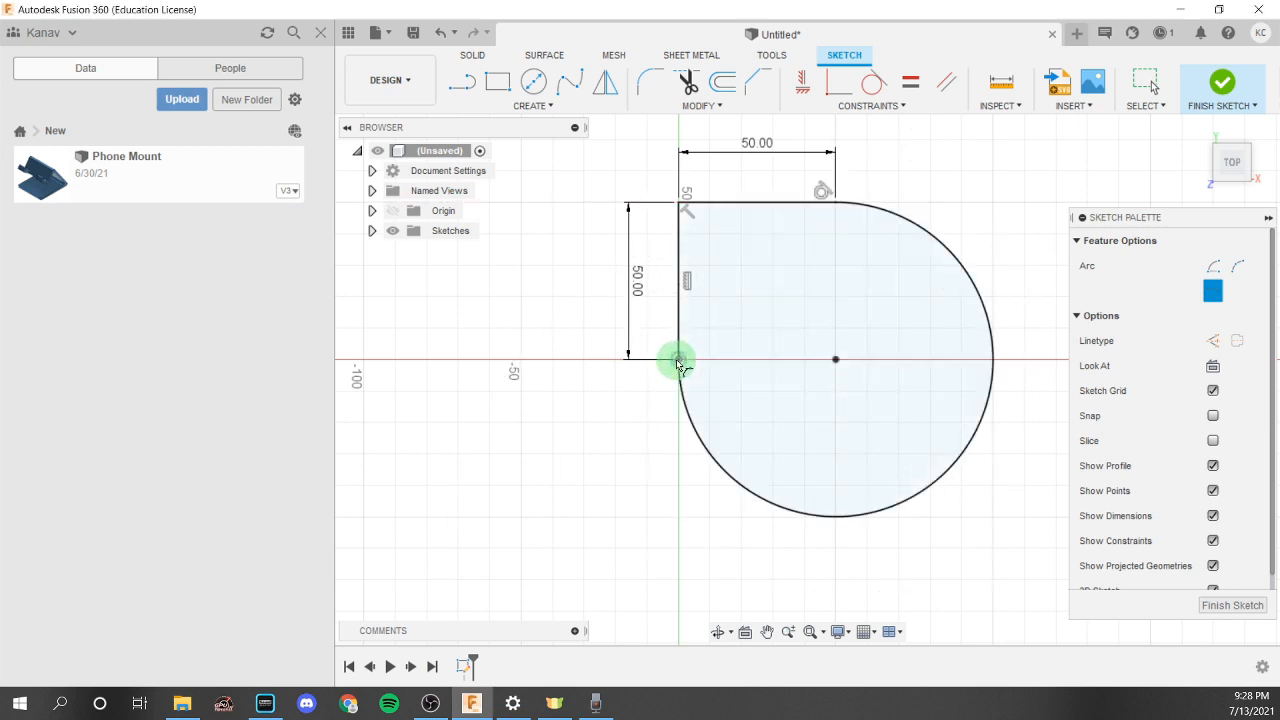
key(Escape)
click(773, 330)
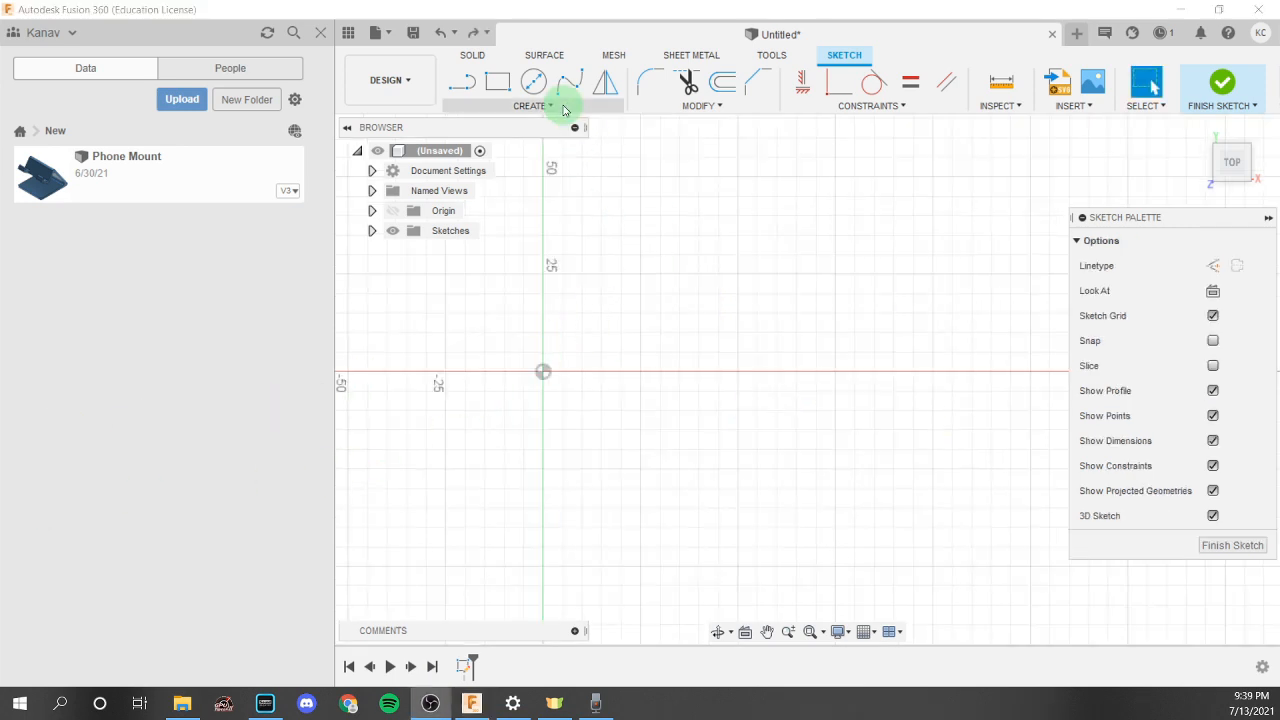
Sketch an ellipse centred on the horizontal axis to the right of the origin, 80 mm wide horizontally and 50 mm high.
click(562, 107)
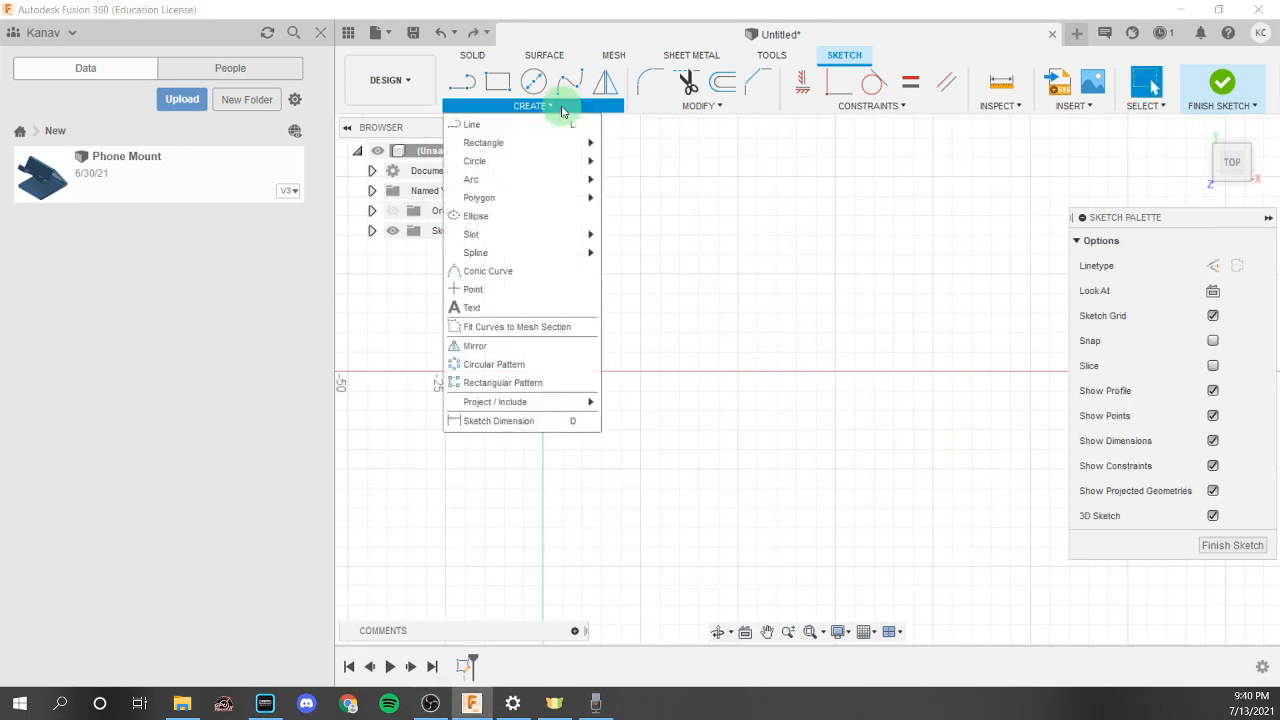
click(547, 215)
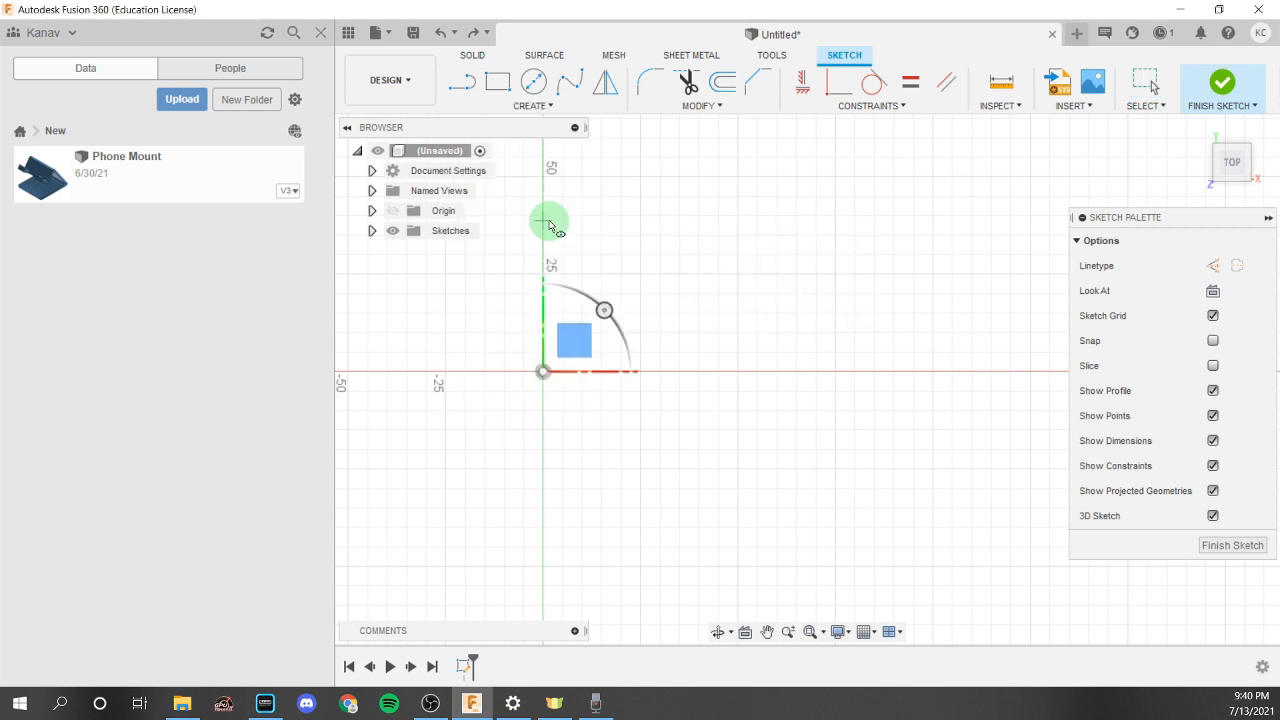
click(773, 372)
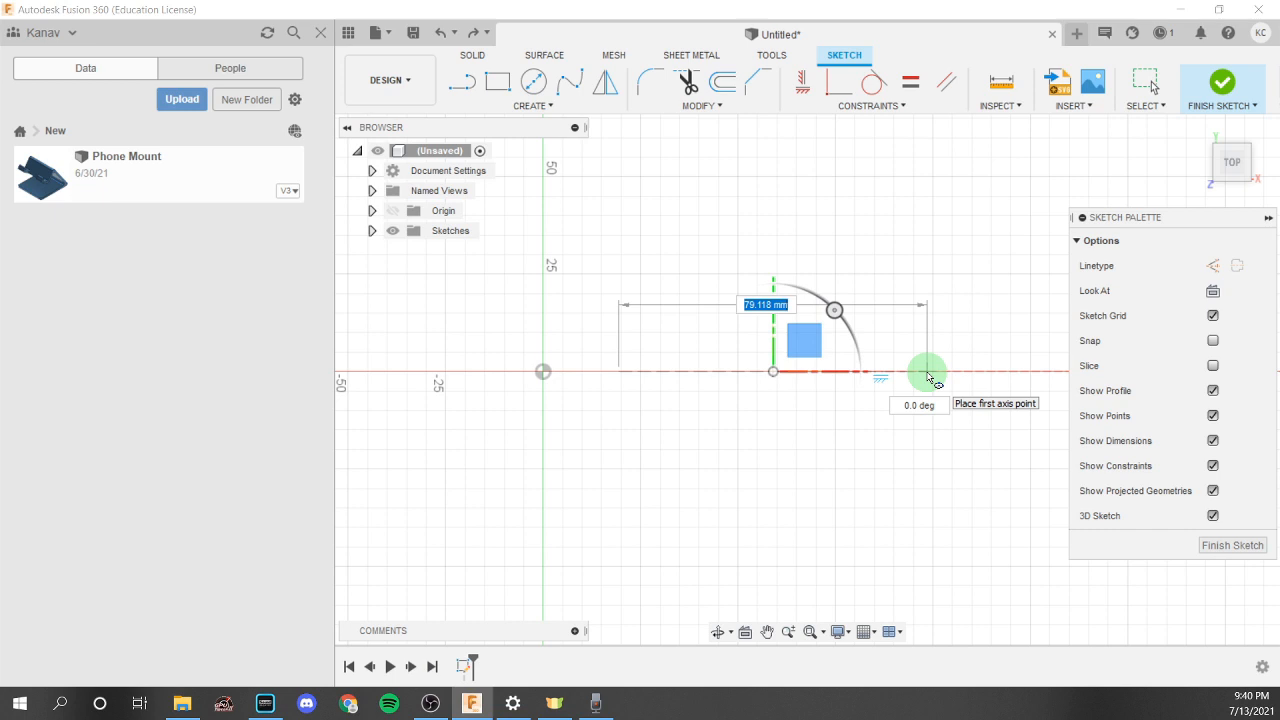
text(80)
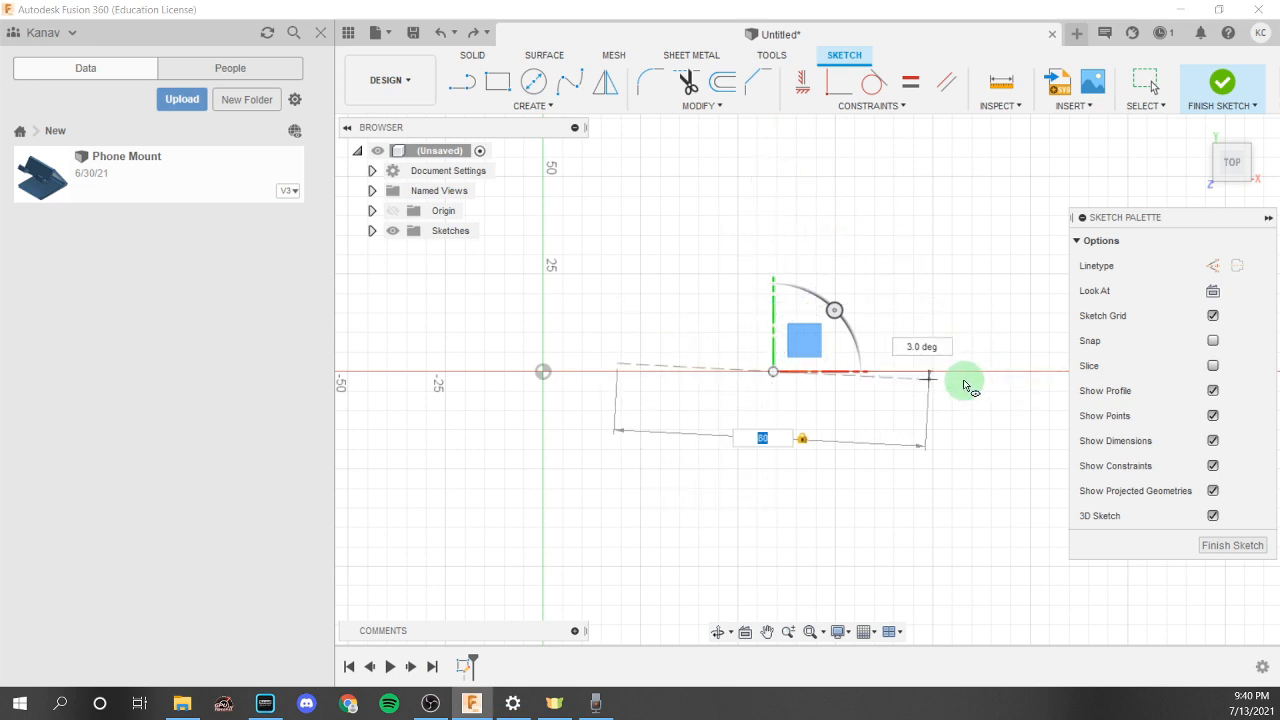
click(958, 366)
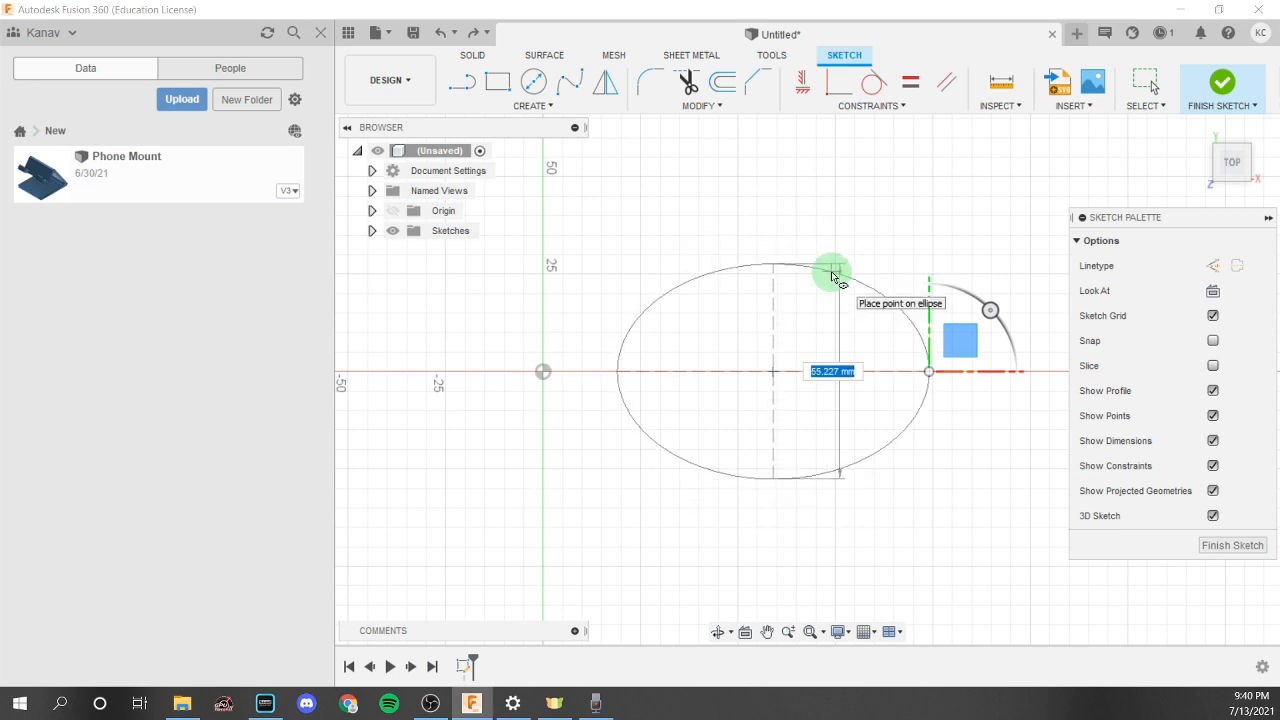
text(50)
key(Tab)
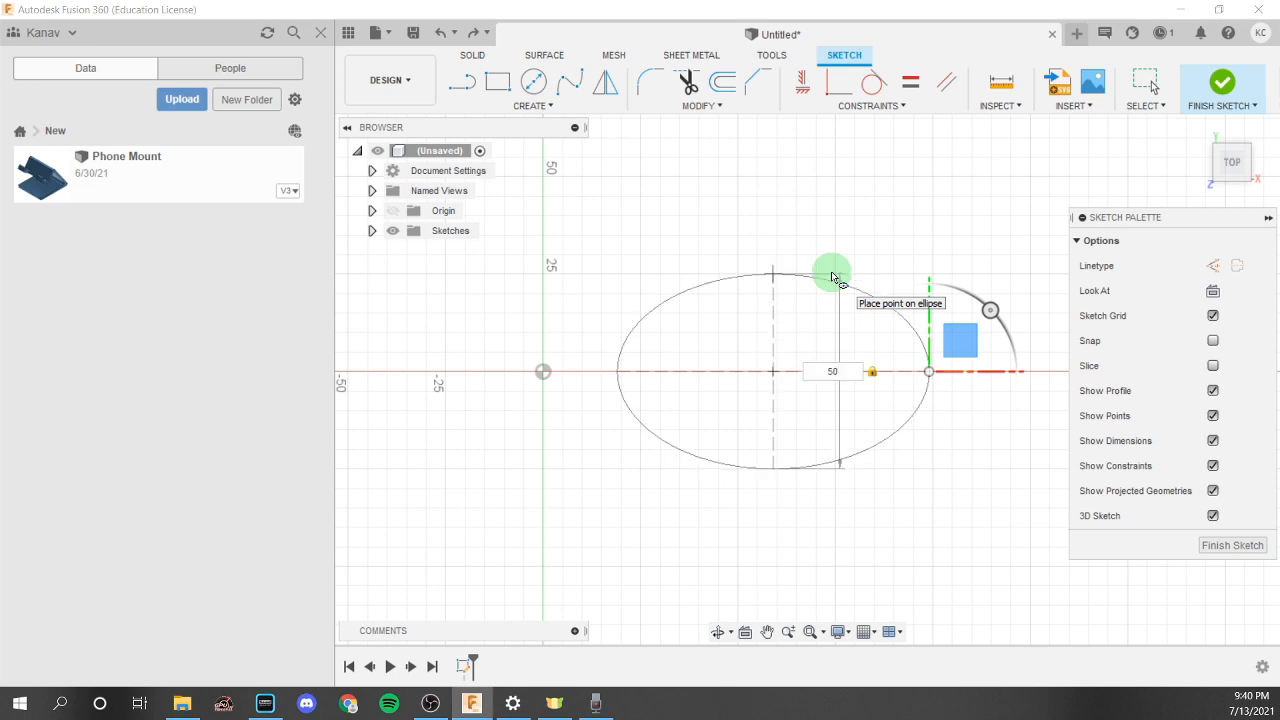
click(832, 277)
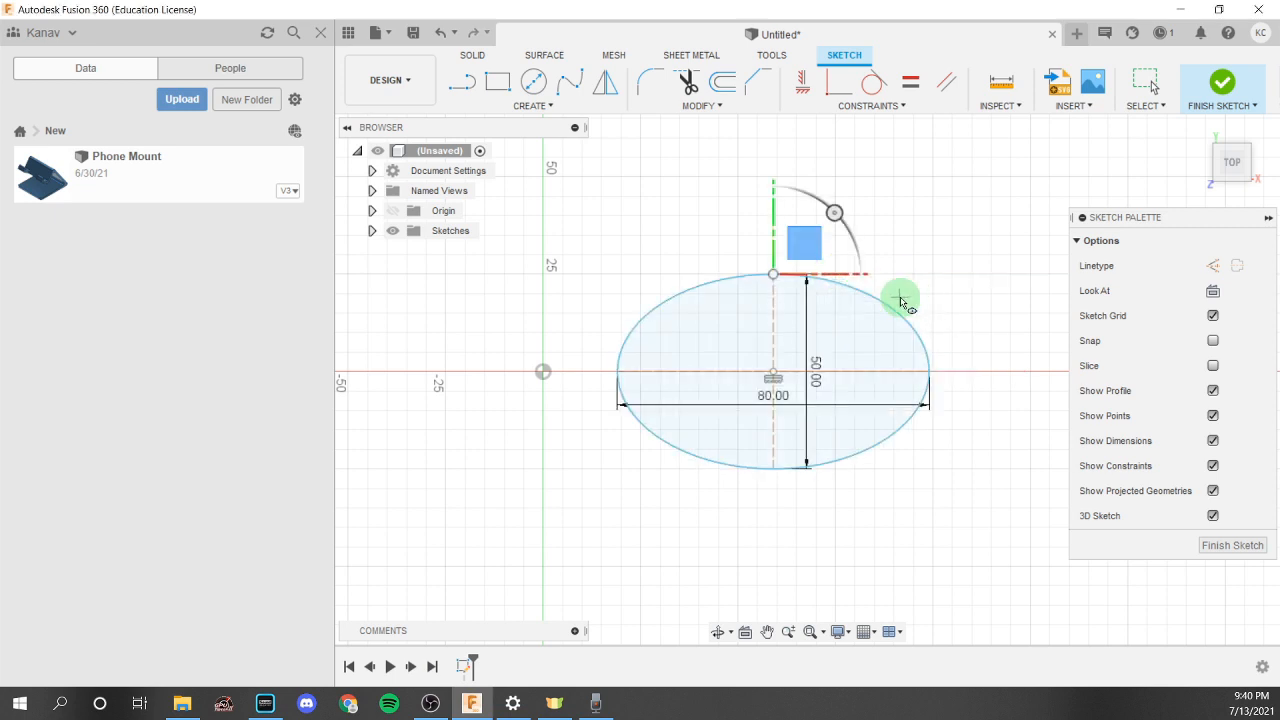
key(Escape)
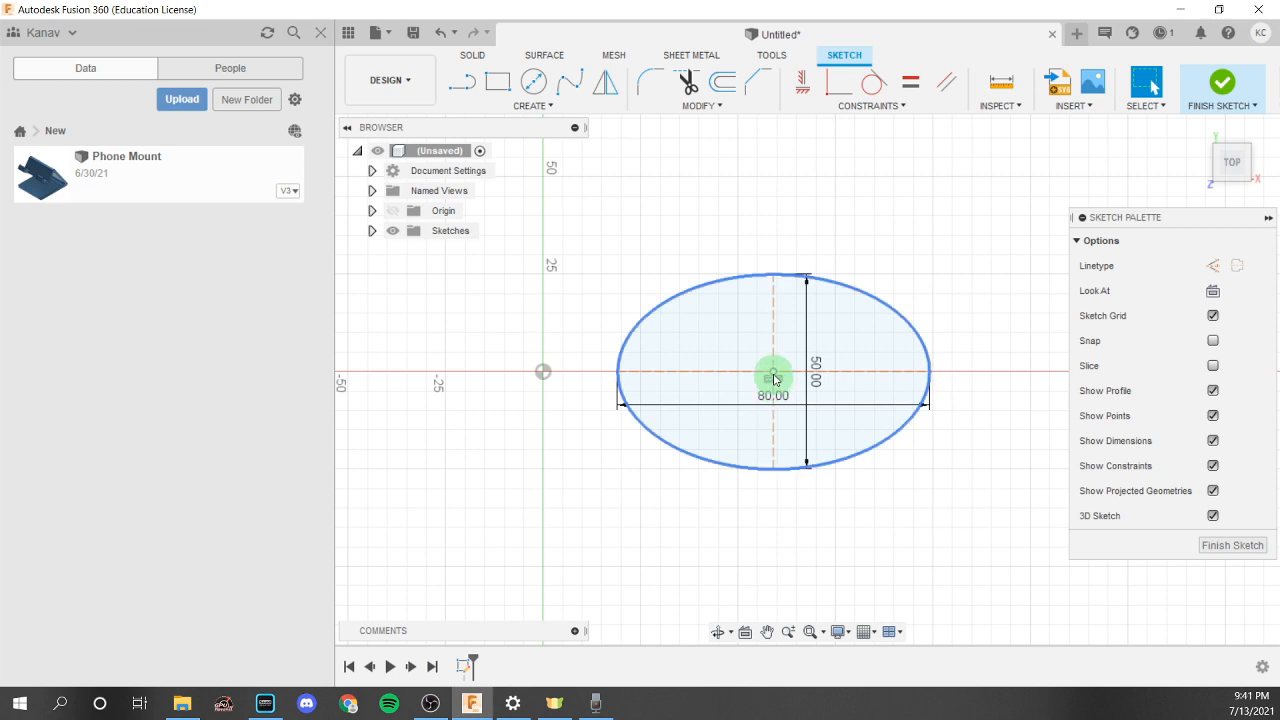
right_click(775, 379)
click(886, 507)
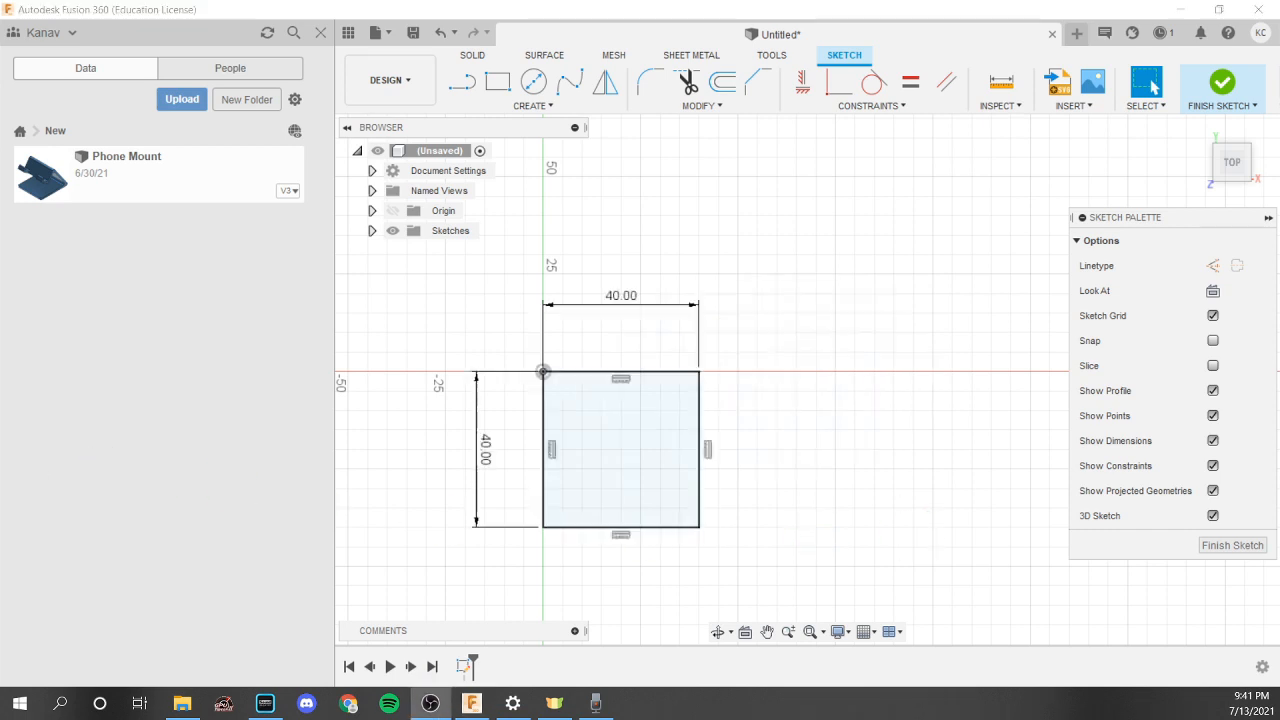
Fillet the square's upper-right corner, trying radii of 120 mm and 20 mm before settling on 10 mm.
click(710, 110)
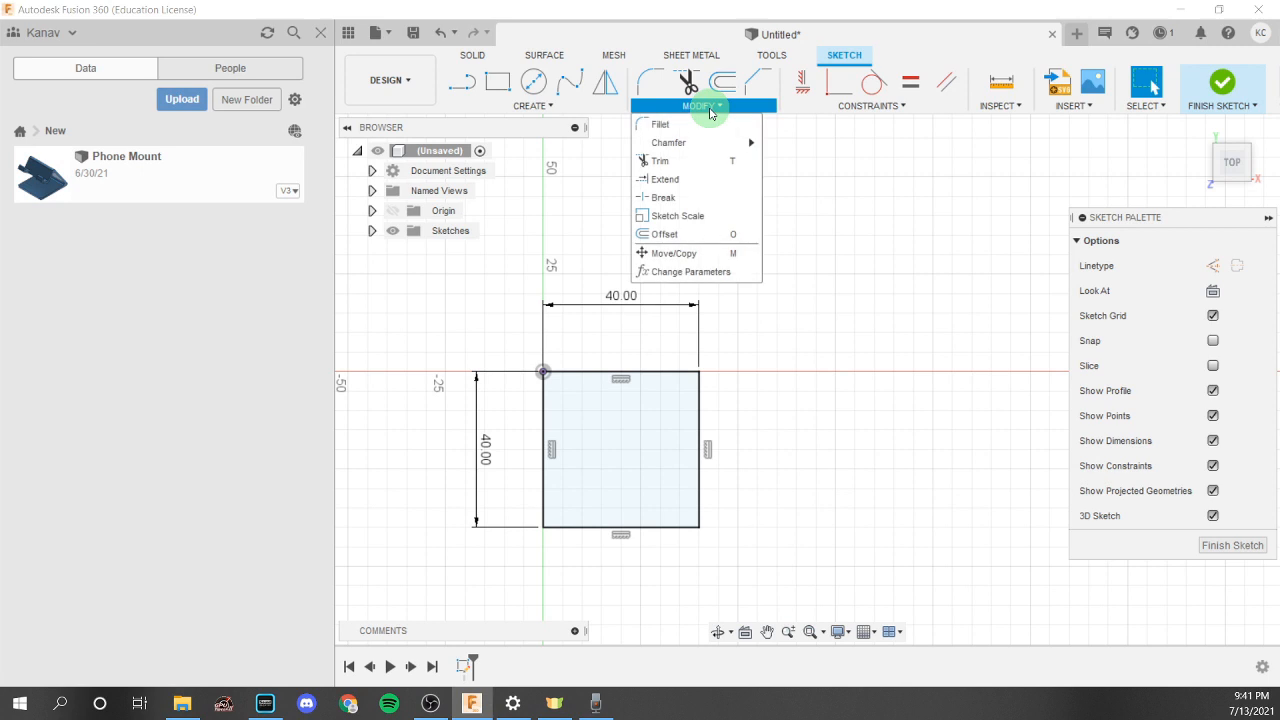
click(687, 125)
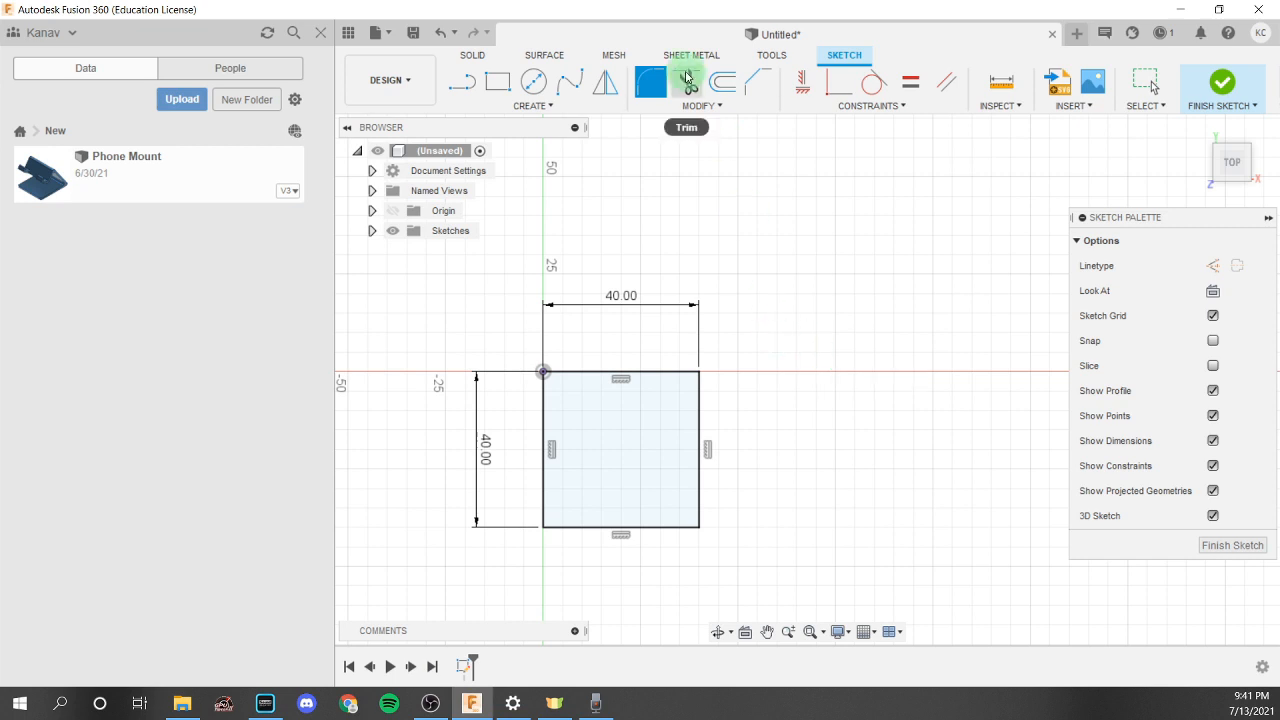
click(698, 378)
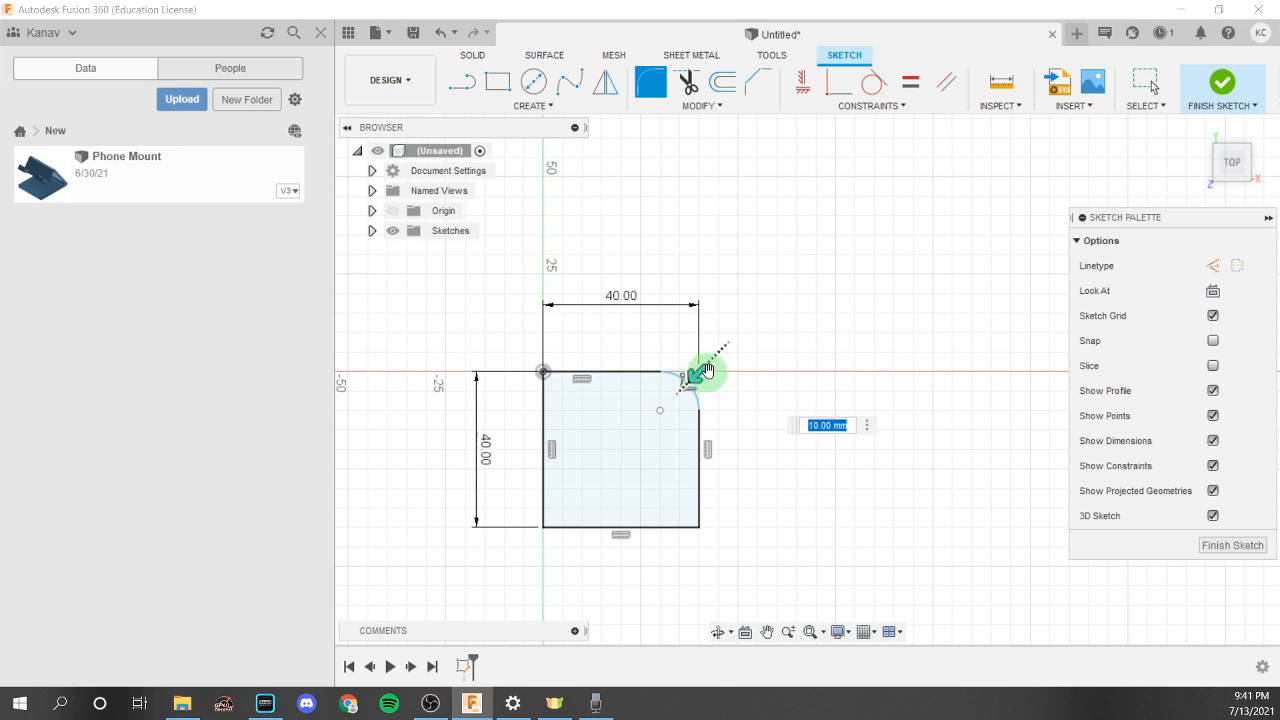
text(5)
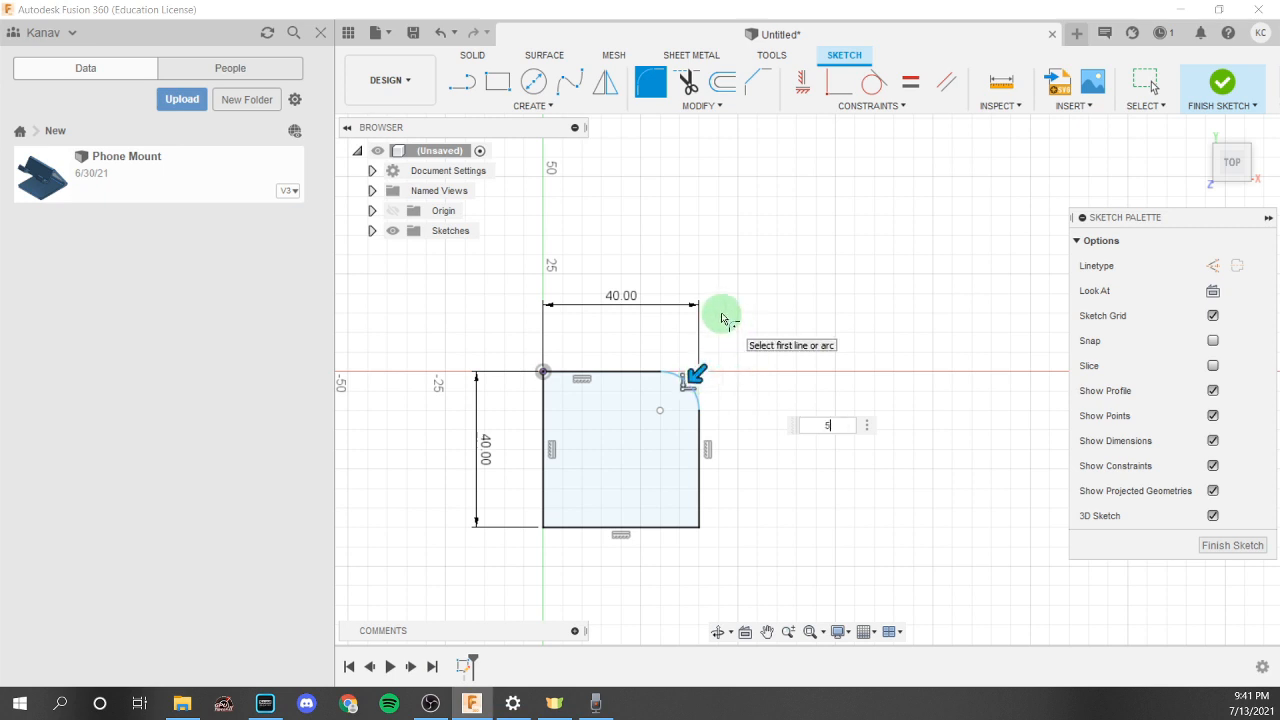
key(BackSpace)
text(120)
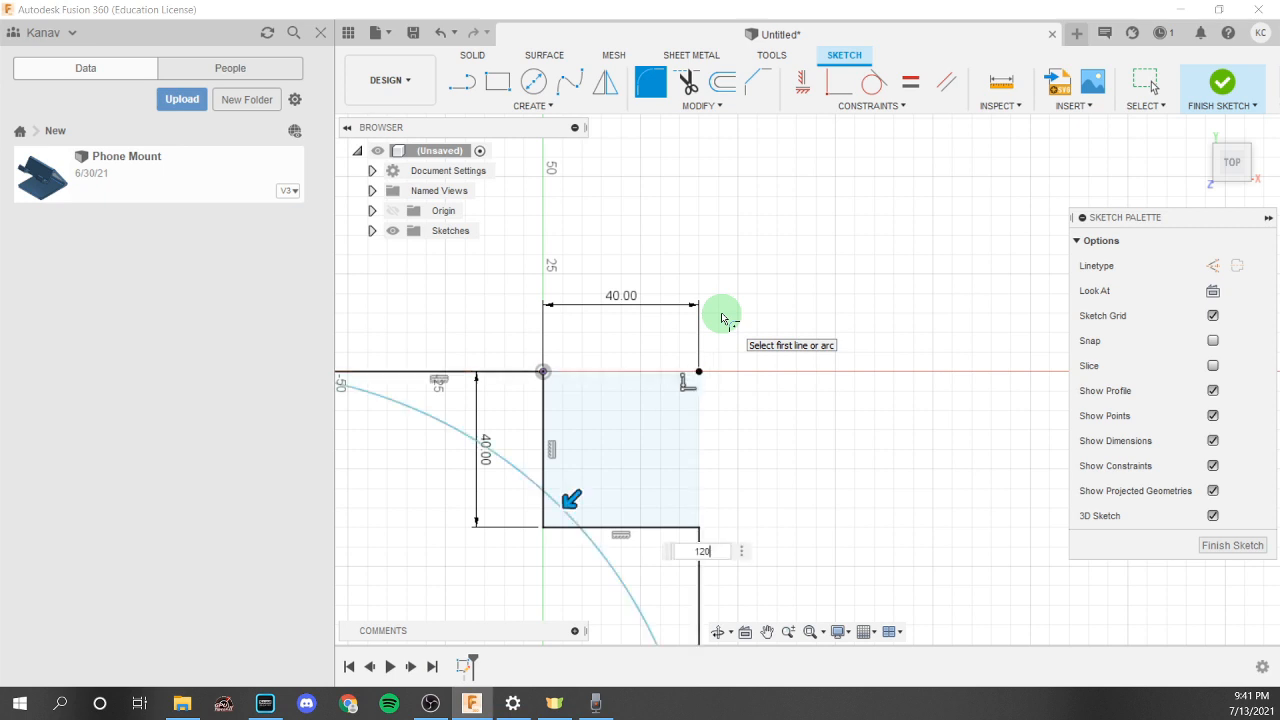
key(BackSpace)
key(BackSpace)
key(BackSpace)
text(20)
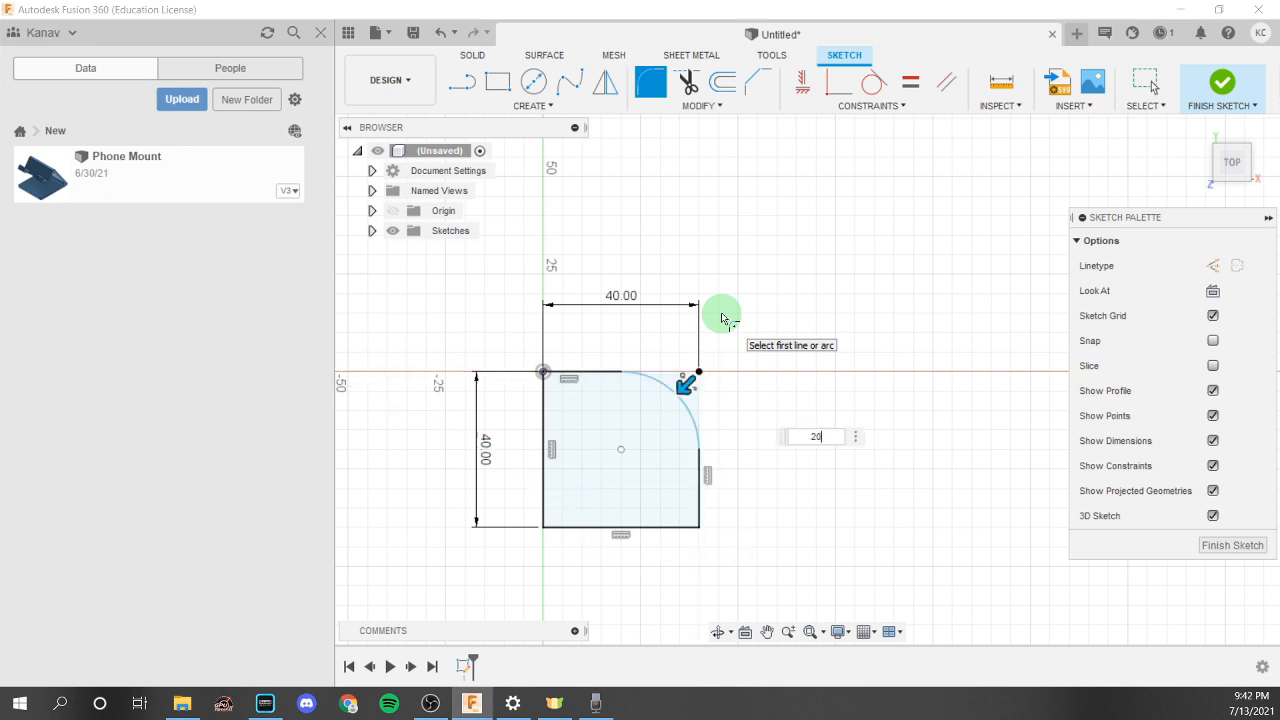
key(BackSpace)
key(Return)
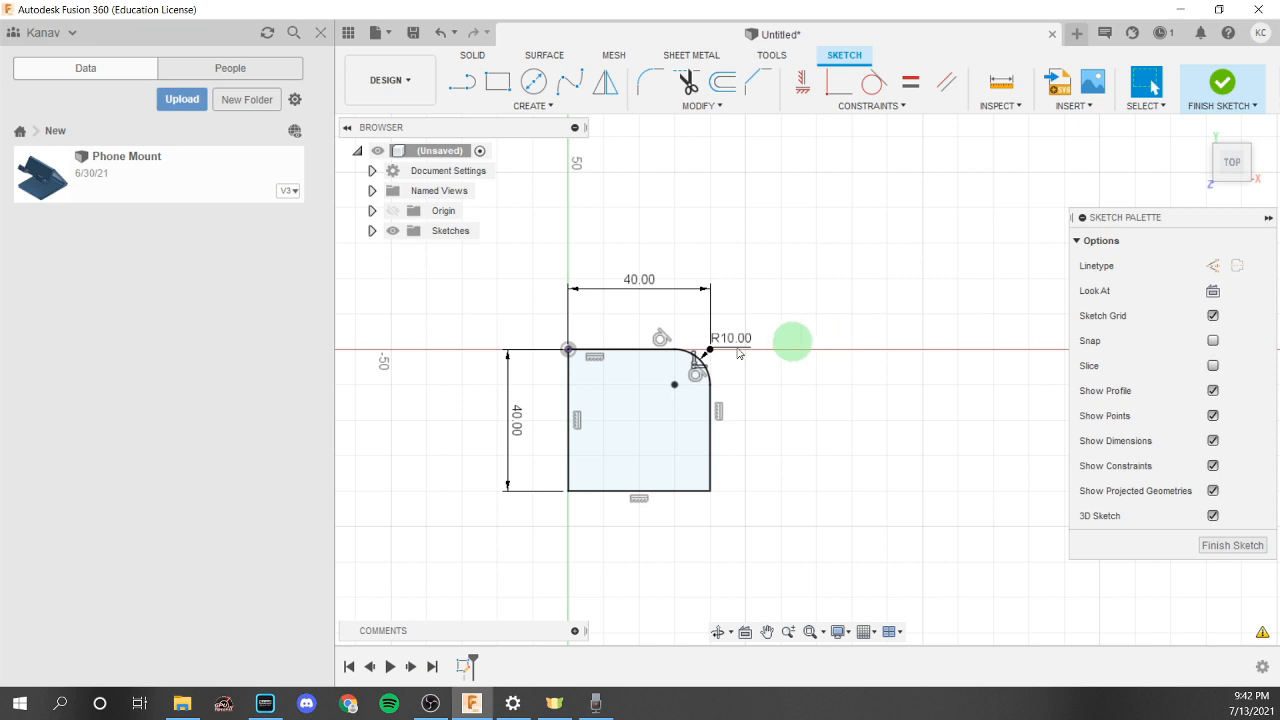
Apply a 5 mm equal distance chamfer to the square's lower-right corner, between its right and bottom edges.
click(703, 106)
mouse_move(700, 143)
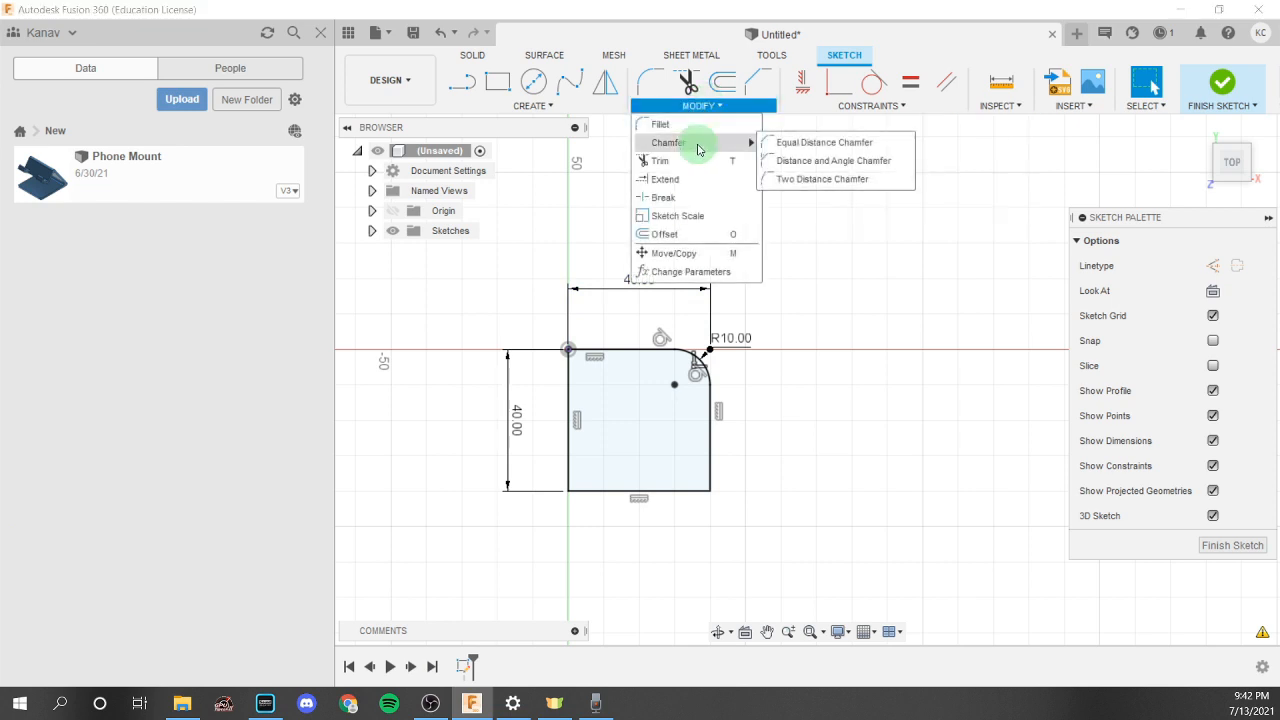
click(799, 143)
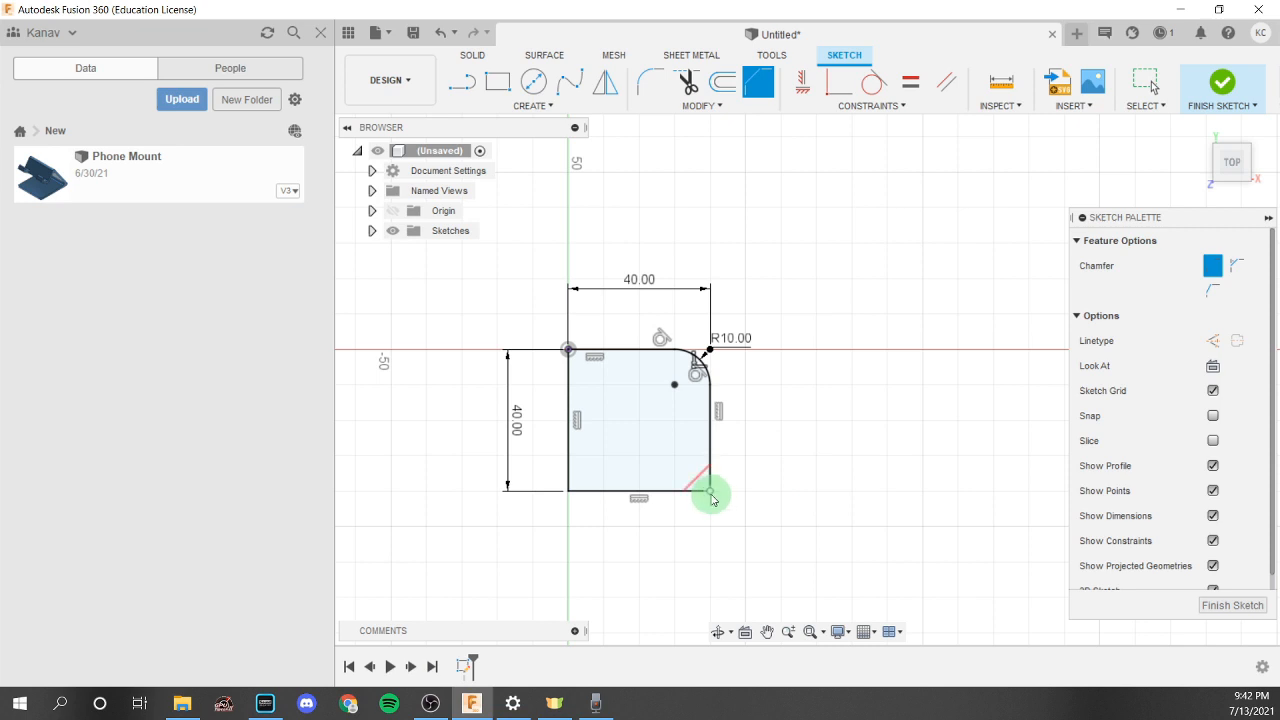
click(711, 472)
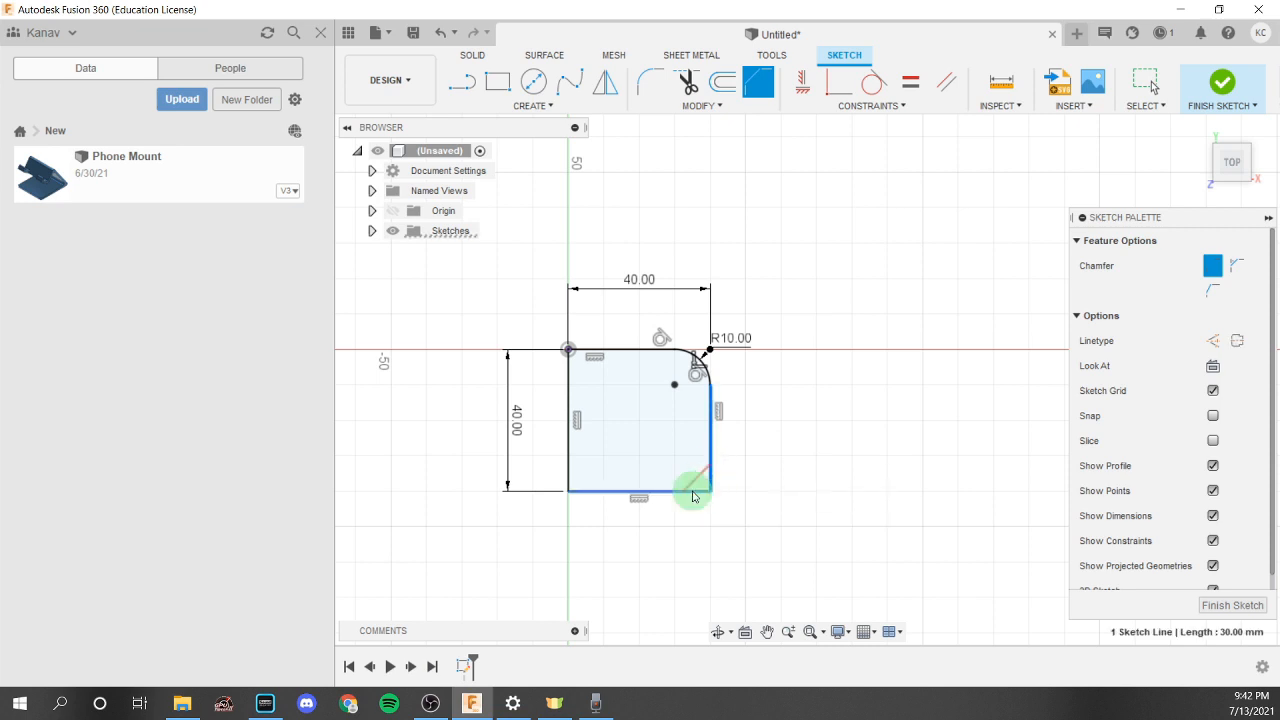
click(693, 491)
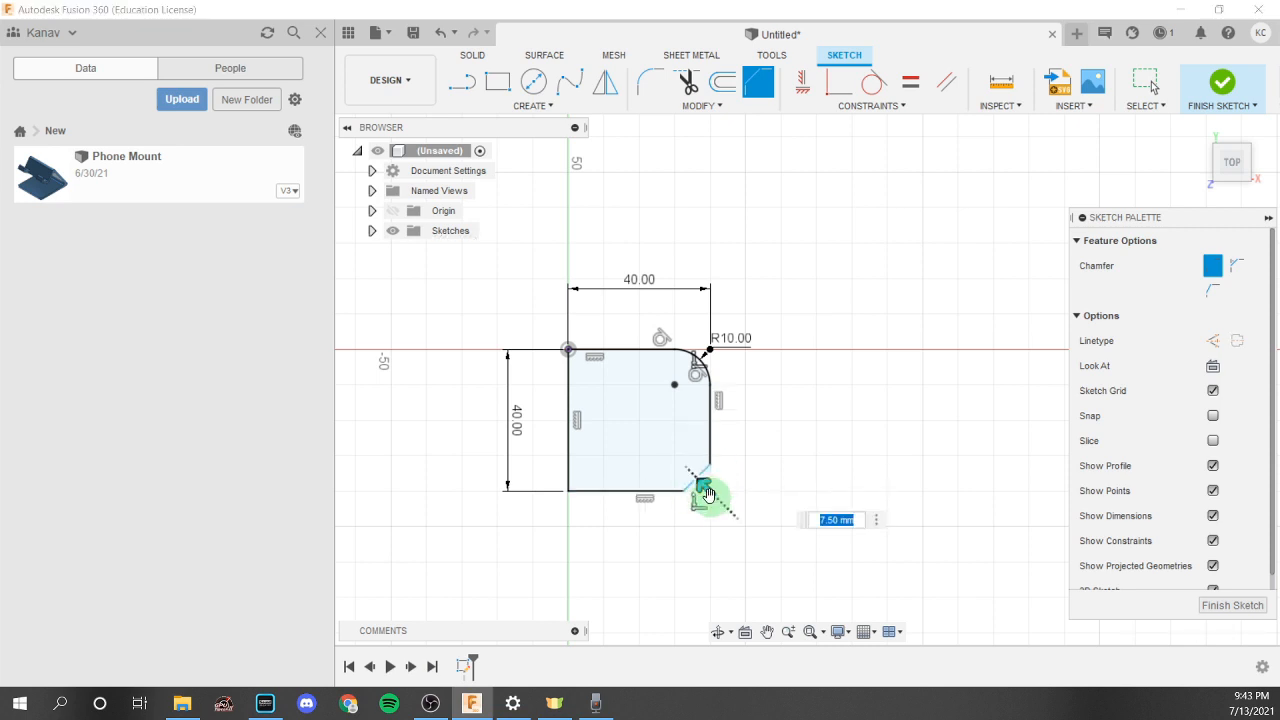
scroll(706, 490, up, 5)
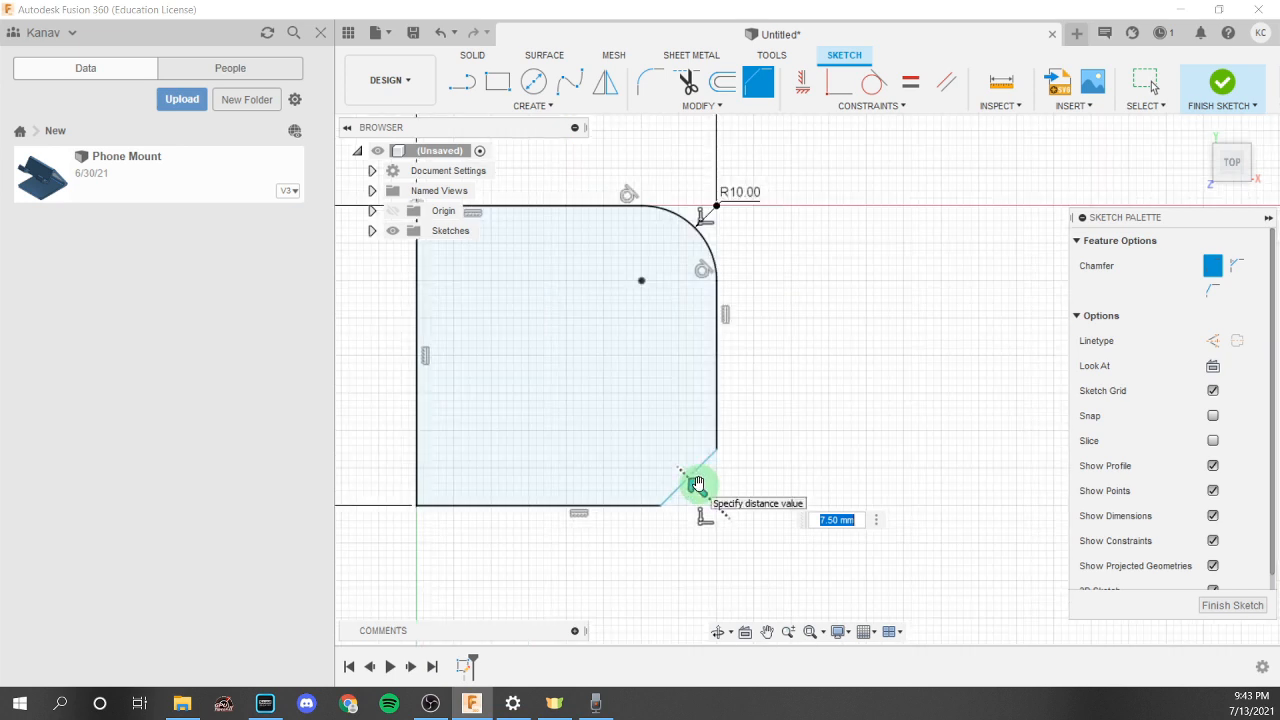
scroll(748, 487, down, 2)
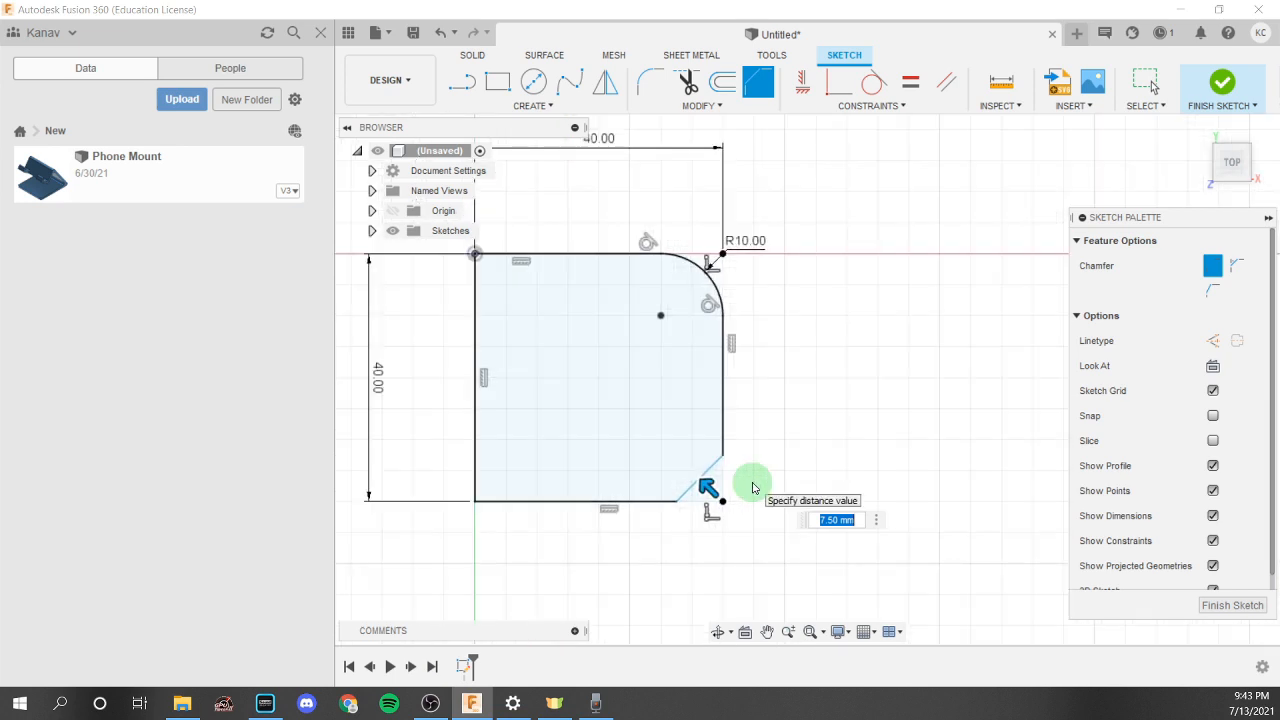
text(5)
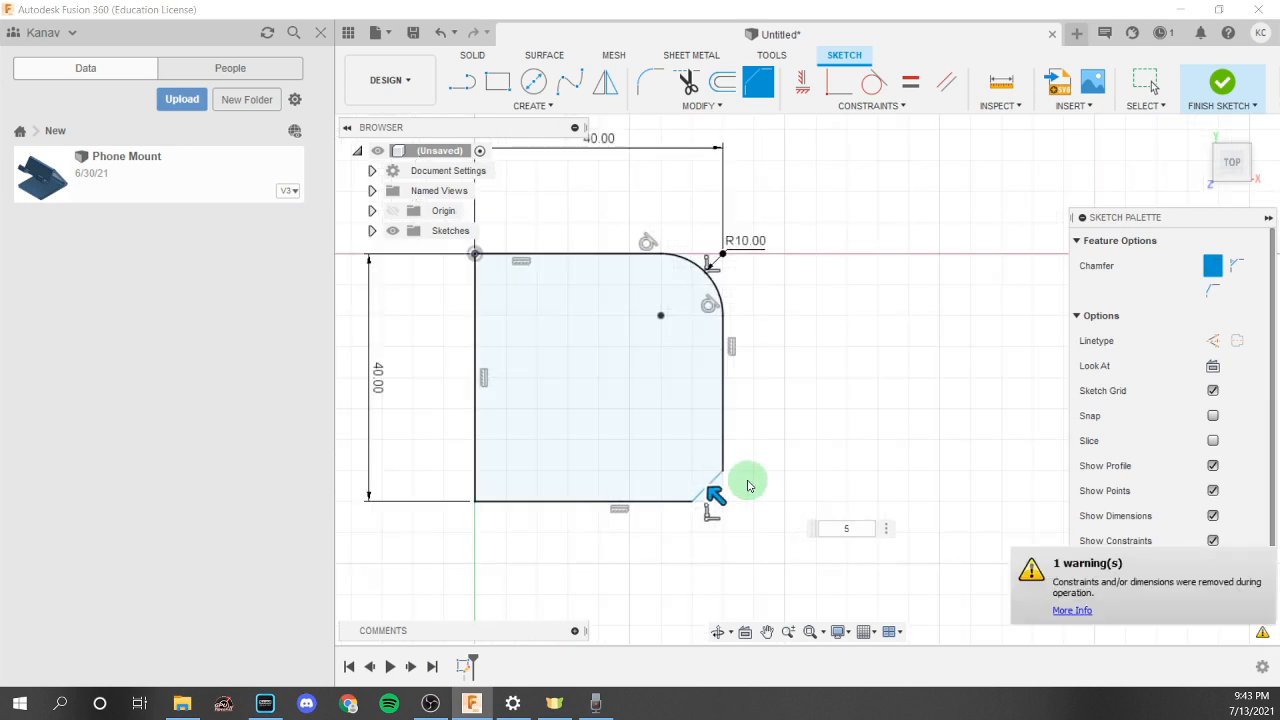
key(Return)
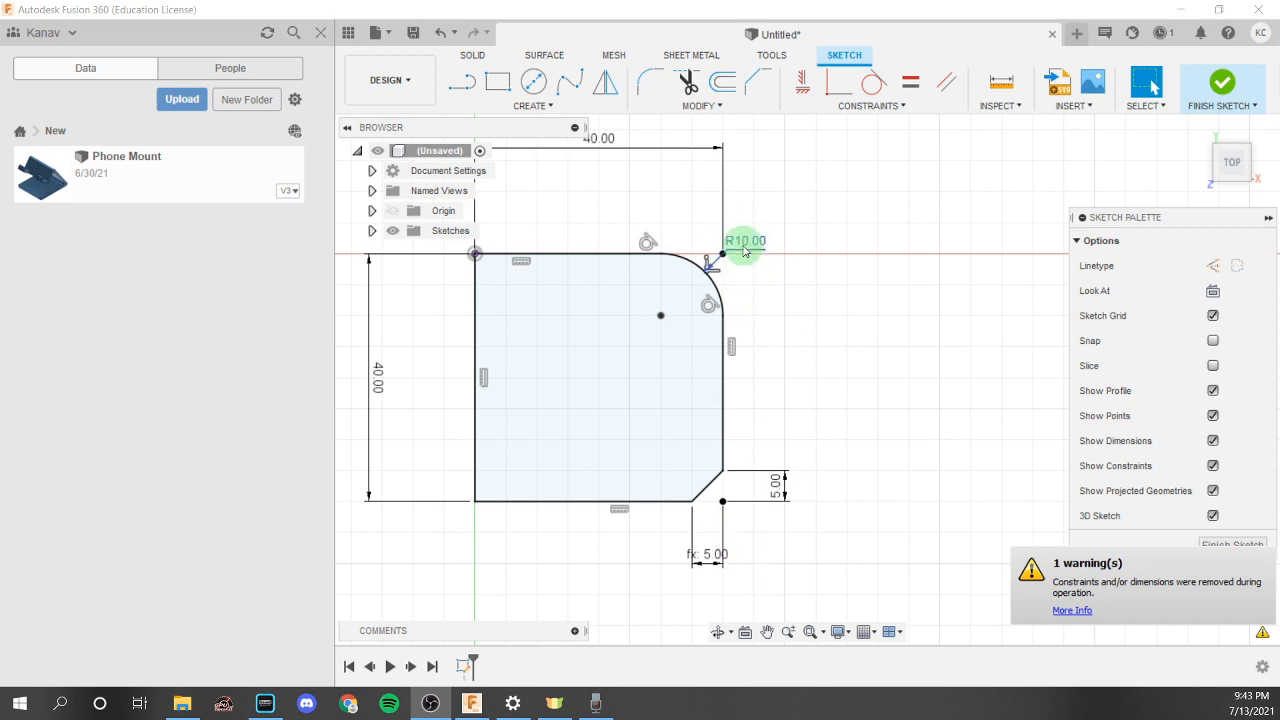
click(533, 82)
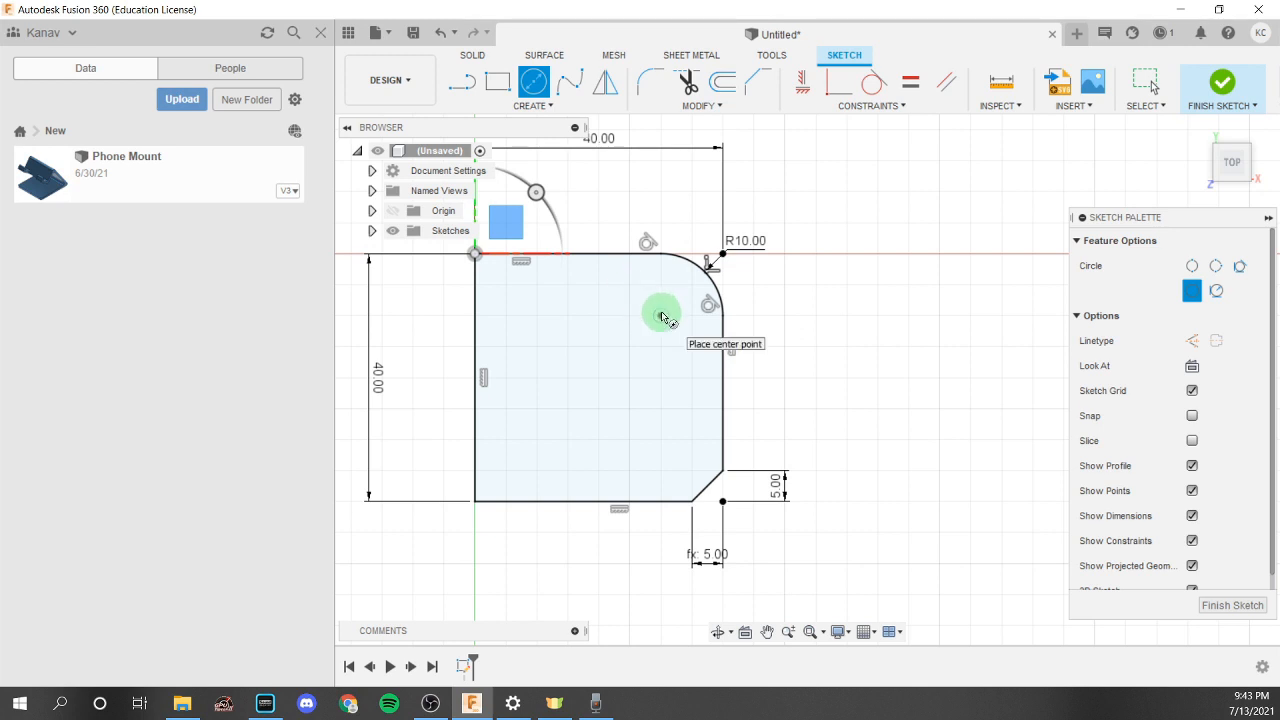
click(661, 317)
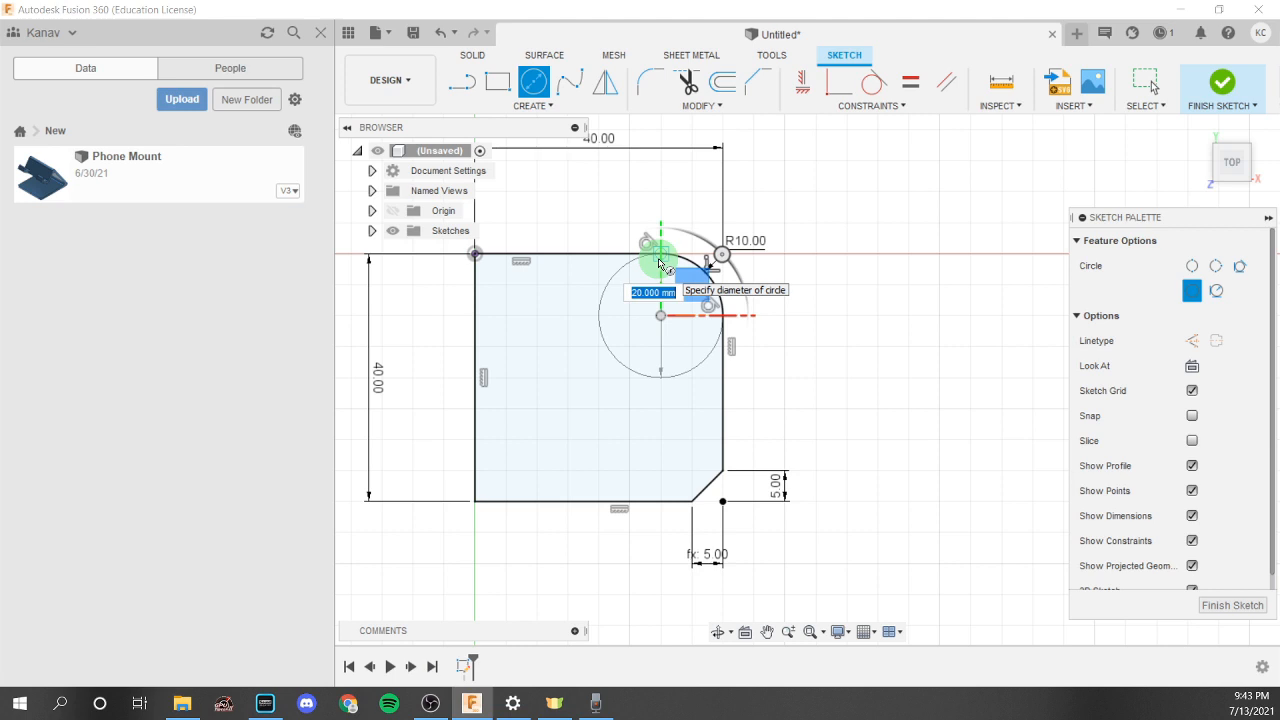
key(Escape)
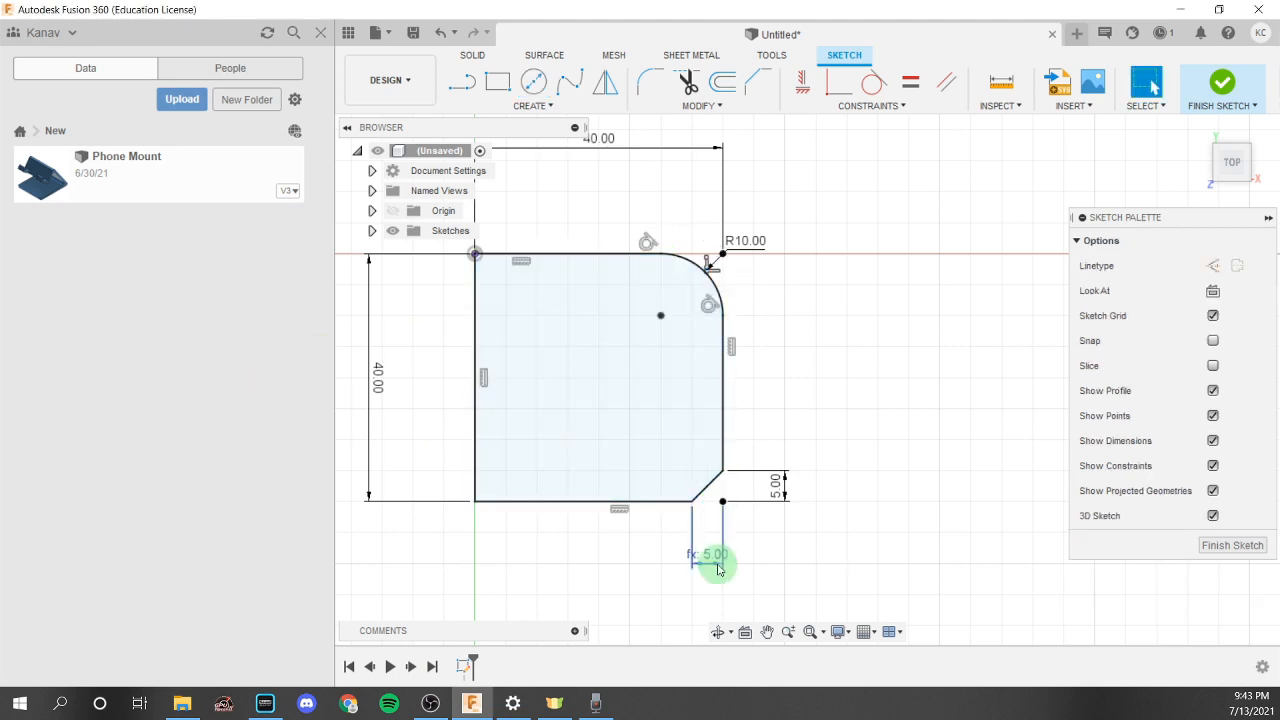
scroll(740, 530, down, 2)
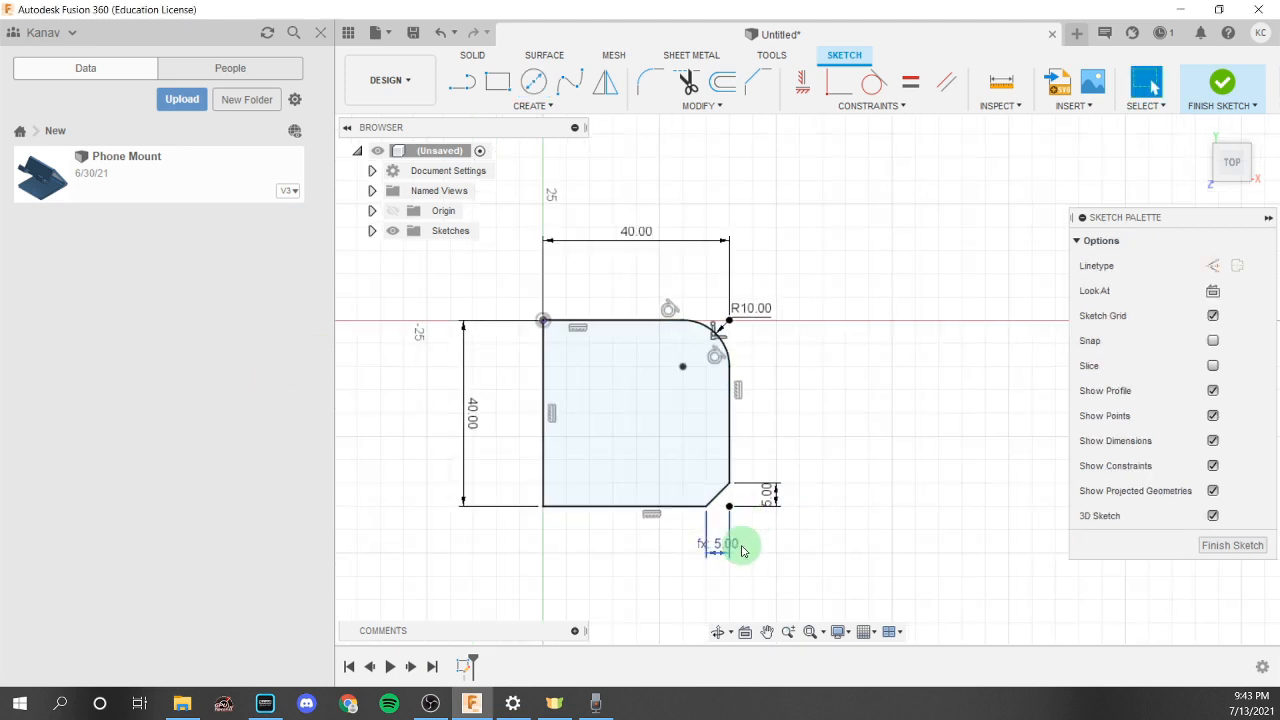
scroll(734, 543, up, 4)
click(463, 86)
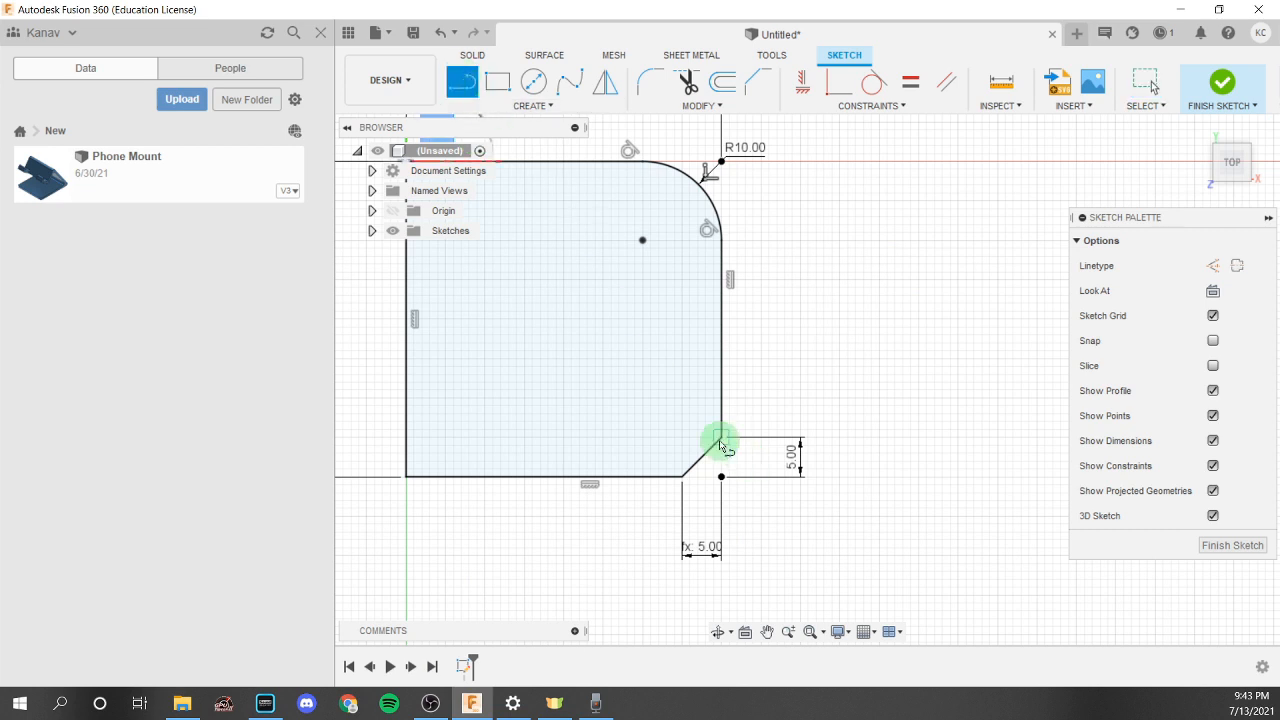
scroll(720, 450, up, 3)
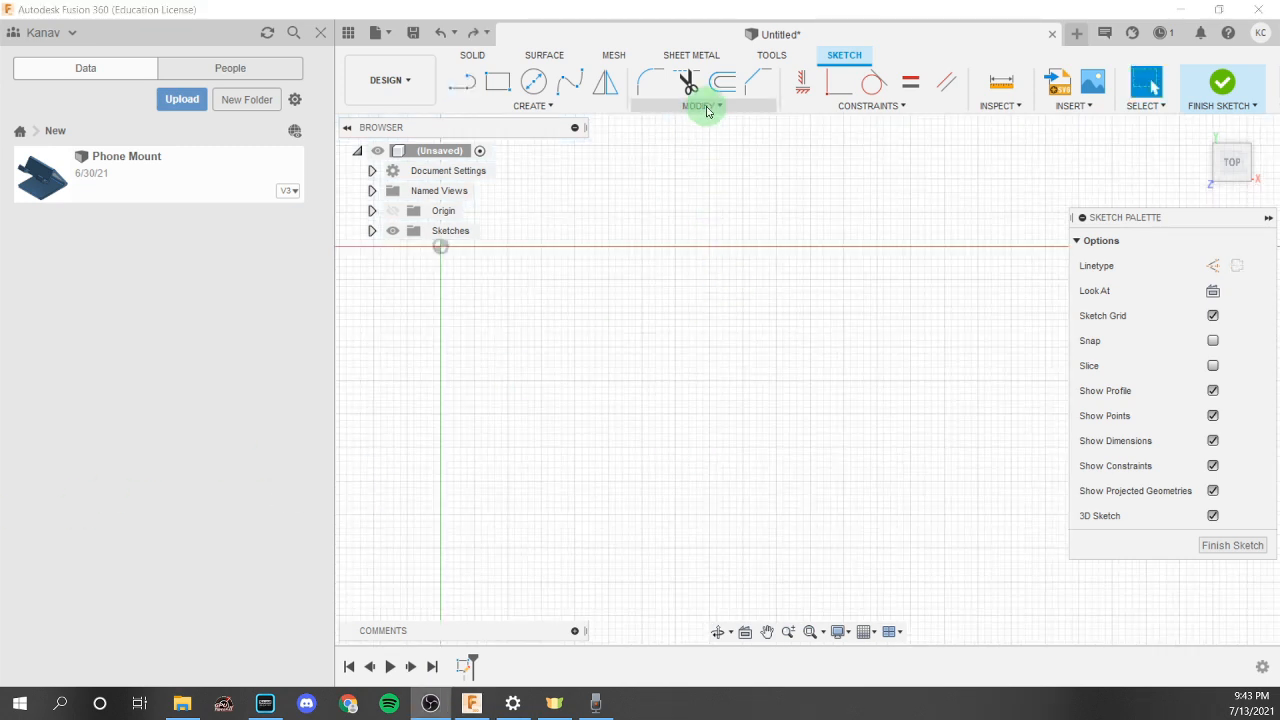
click(706, 106)
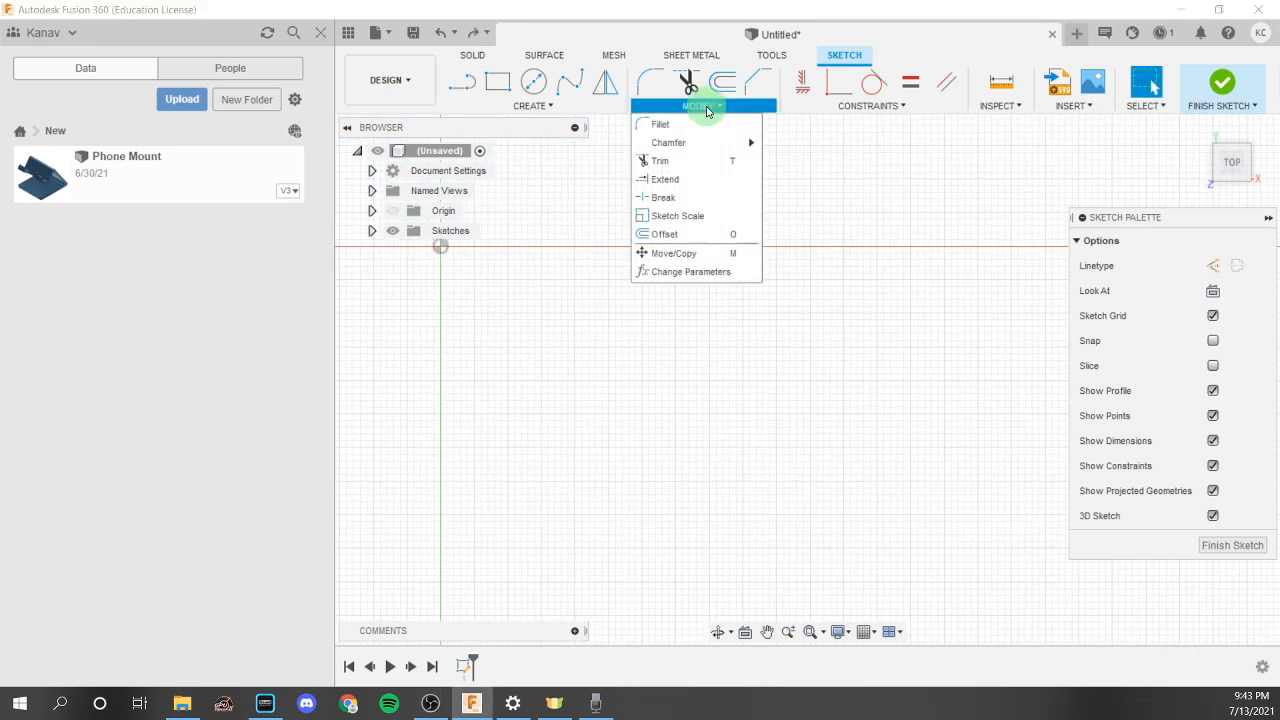
click(702, 106)
click(889, 110)
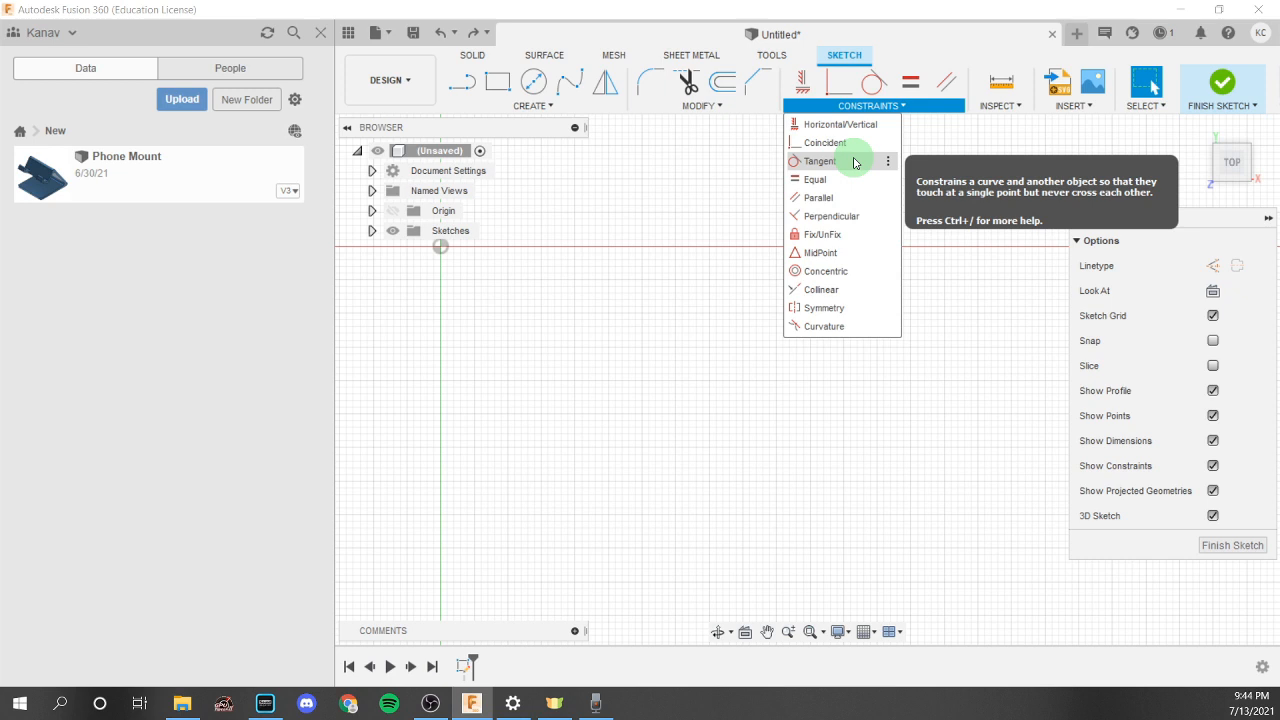
middle_drag(609, 271, 714, 302)
scroll(579, 272, up, 2)
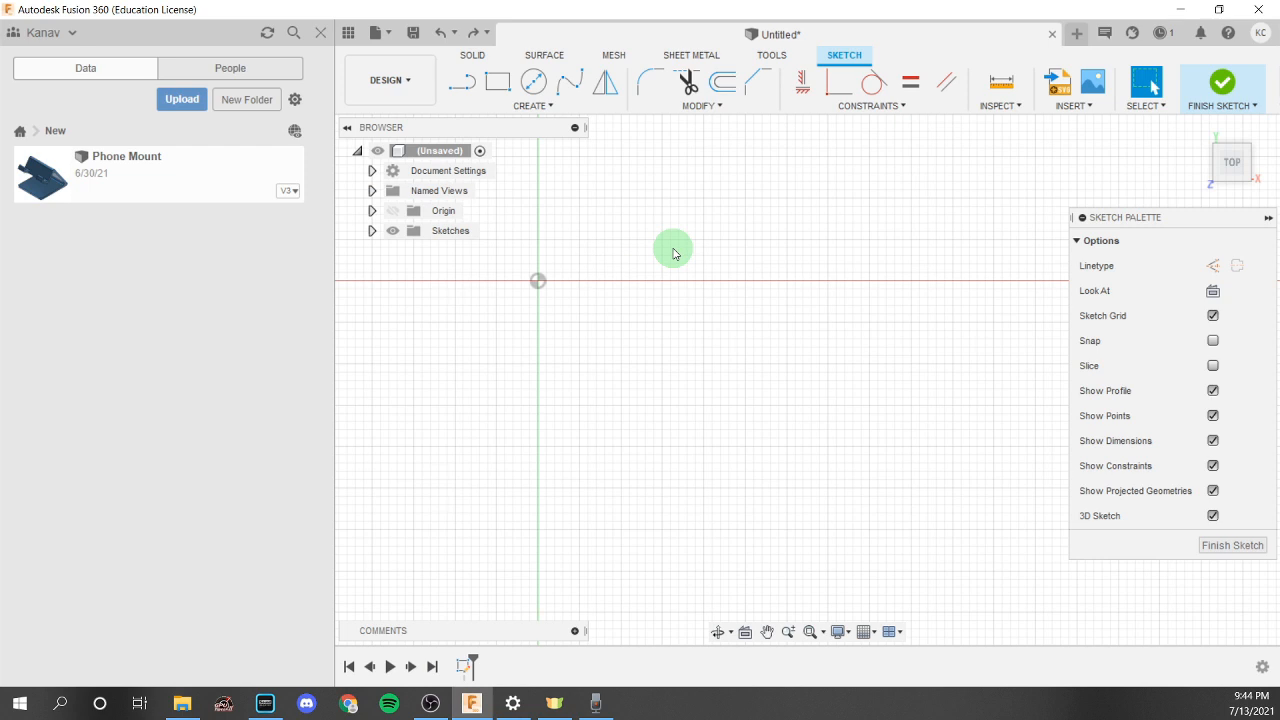
Sketch a vertical line 50 mm long straight down from the origin.
click(473, 86)
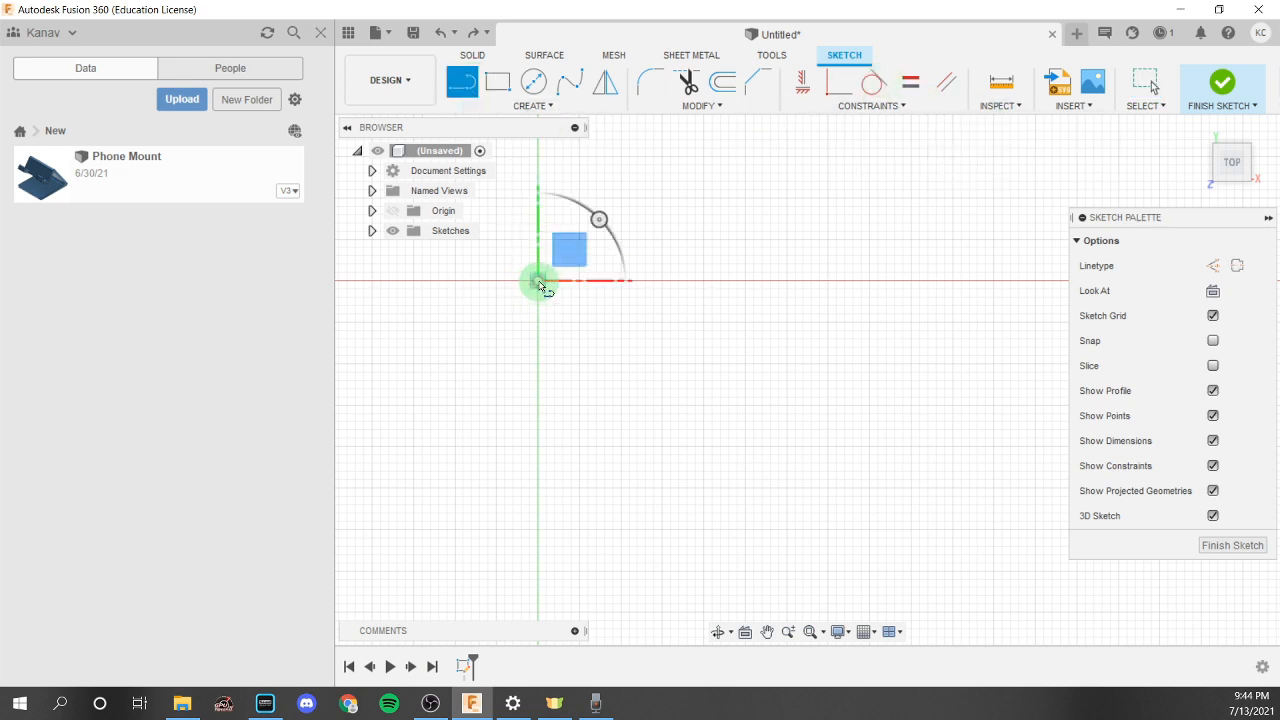
click(538, 281)
scroll(538, 445, down, 2)
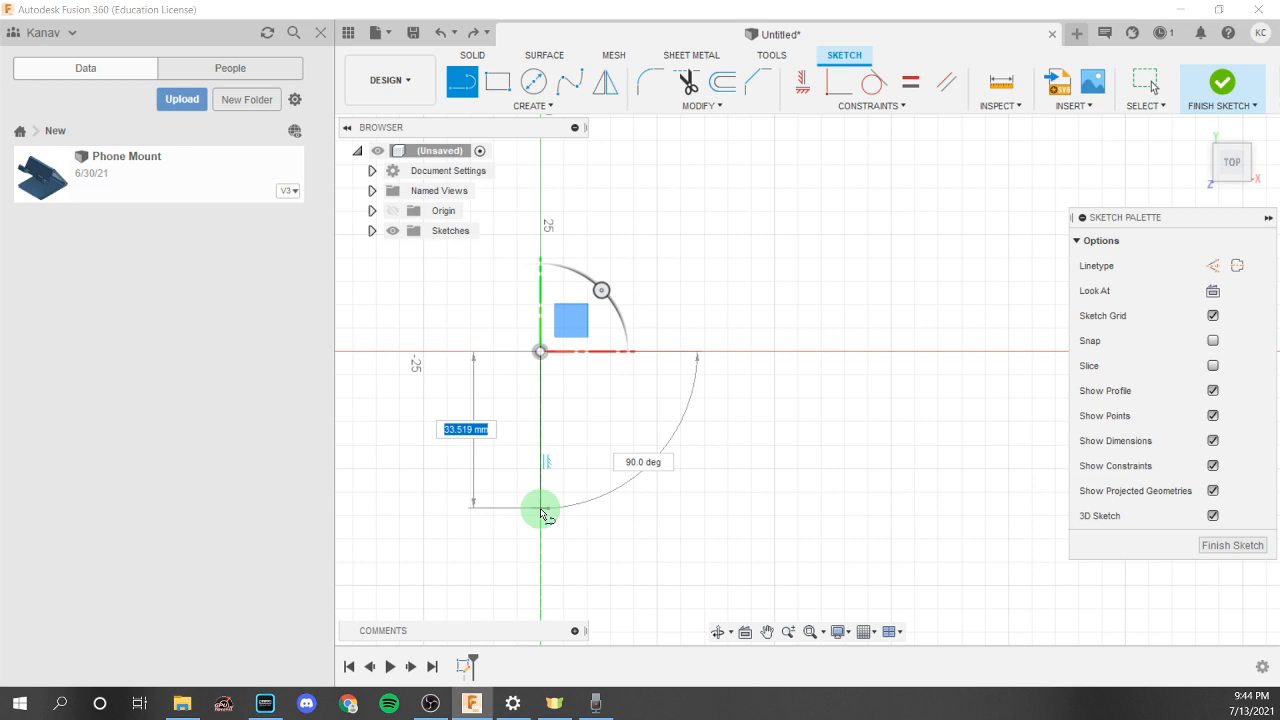
text(50)
key(Tab)
key(Return)
key(Escape)
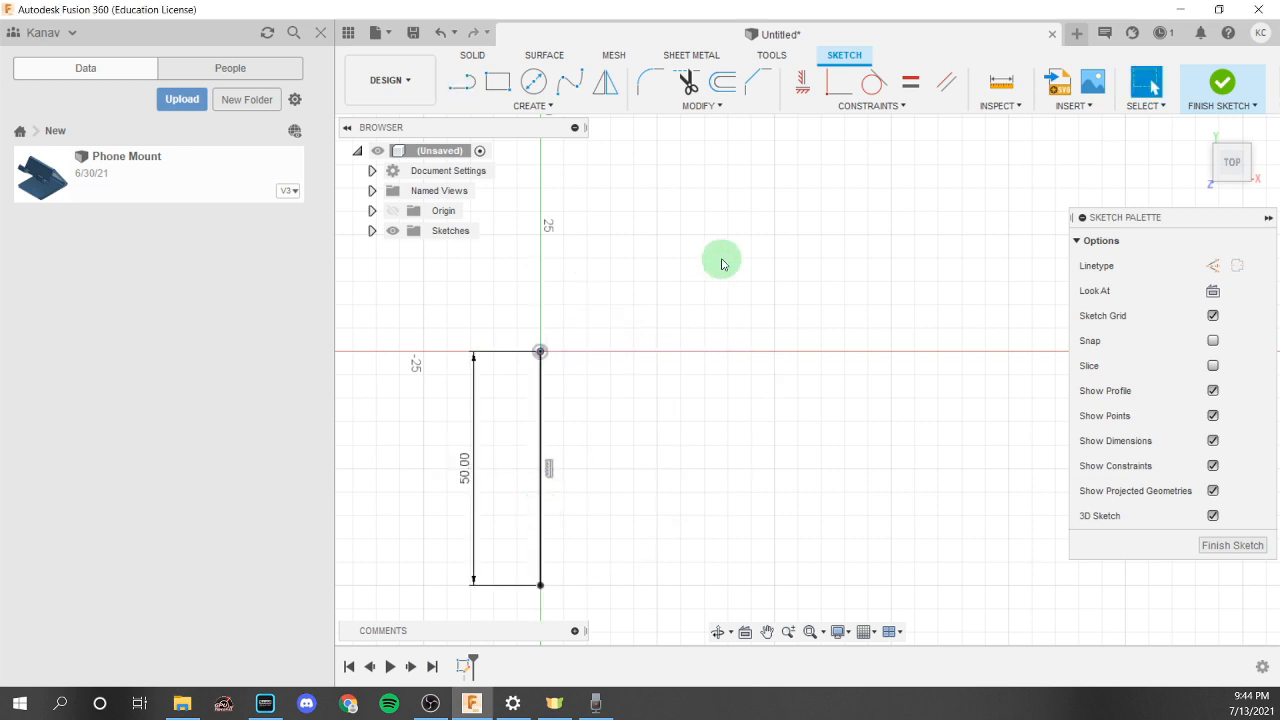
Sketch a 50 mm diameter circle centred on the horizontal axis, just to the right of the vertical line.
click(534, 81)
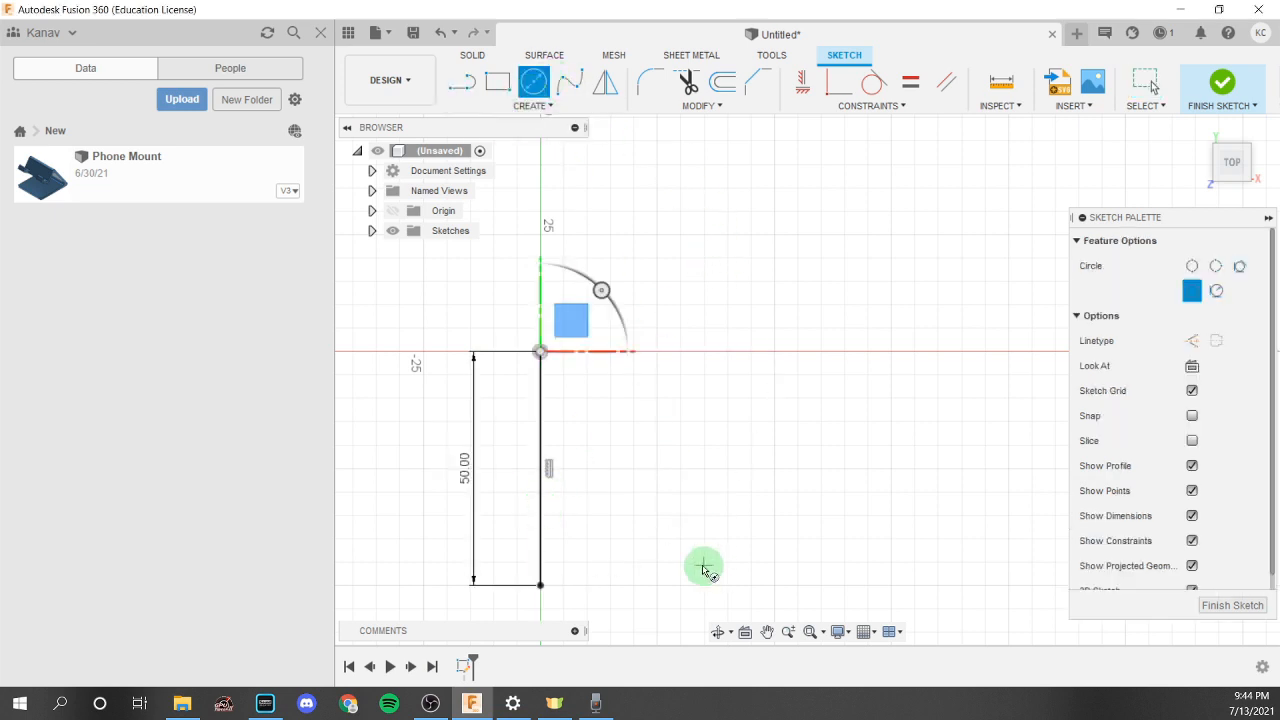
click(667, 351)
text(9)
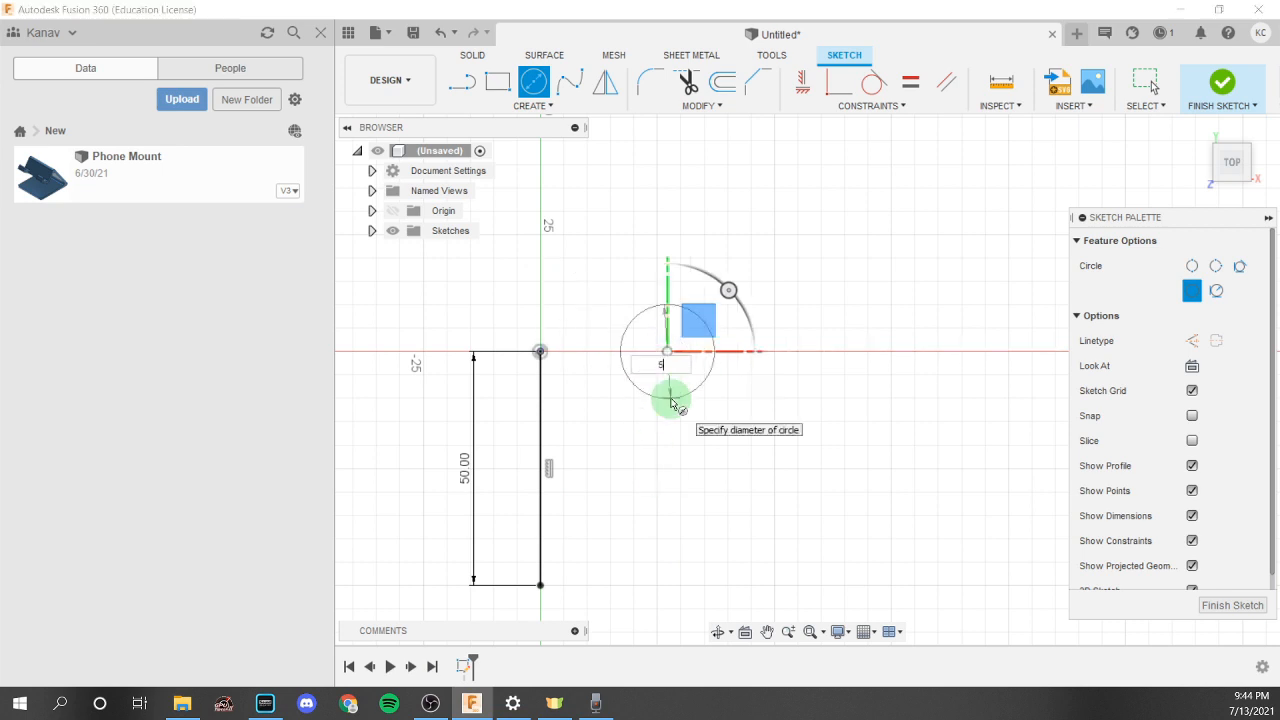
text(0)
key(Return)
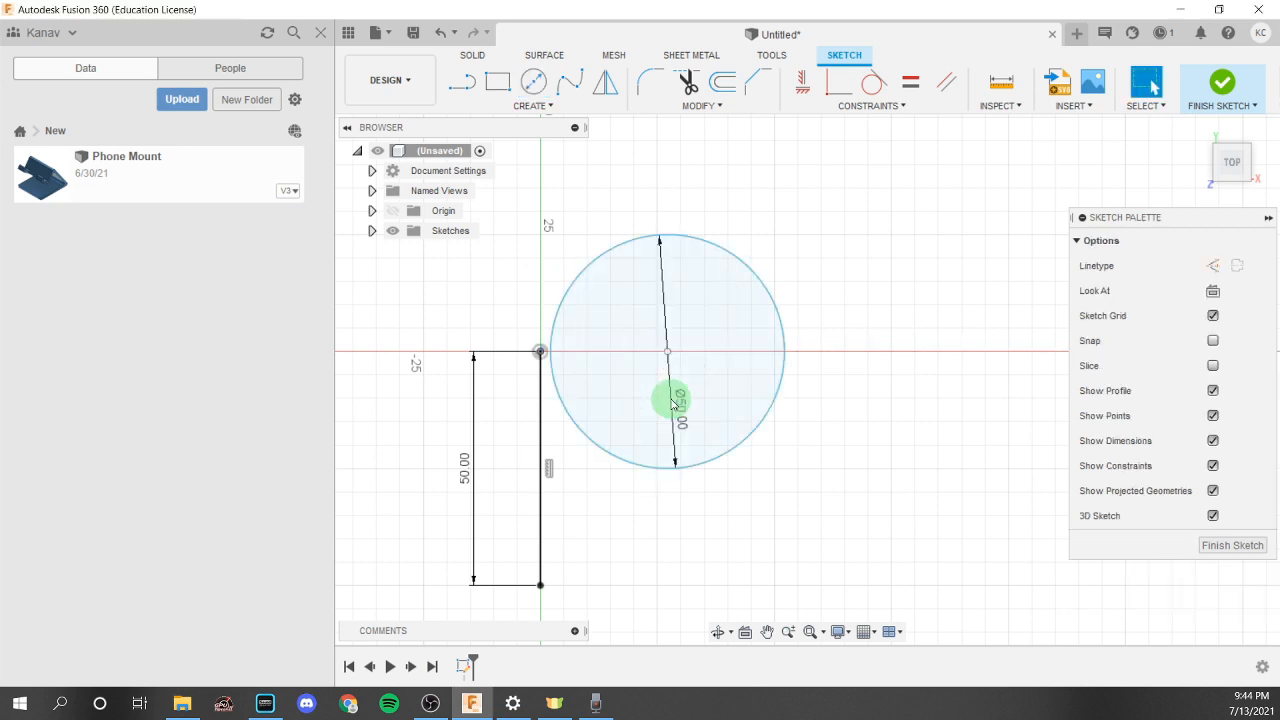
Apply a Tangent constraint between the vertical line and the circle, then test it by dragging the circle and undo the move.
click(872, 88)
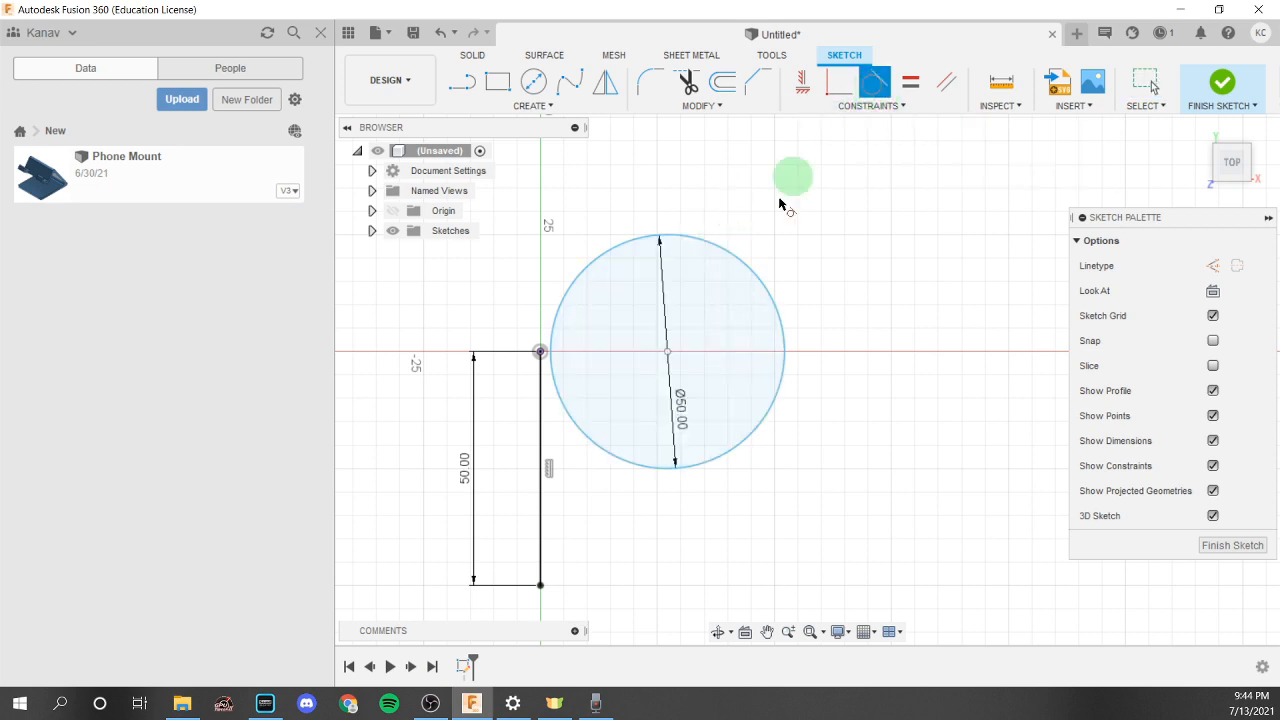
click(543, 401)
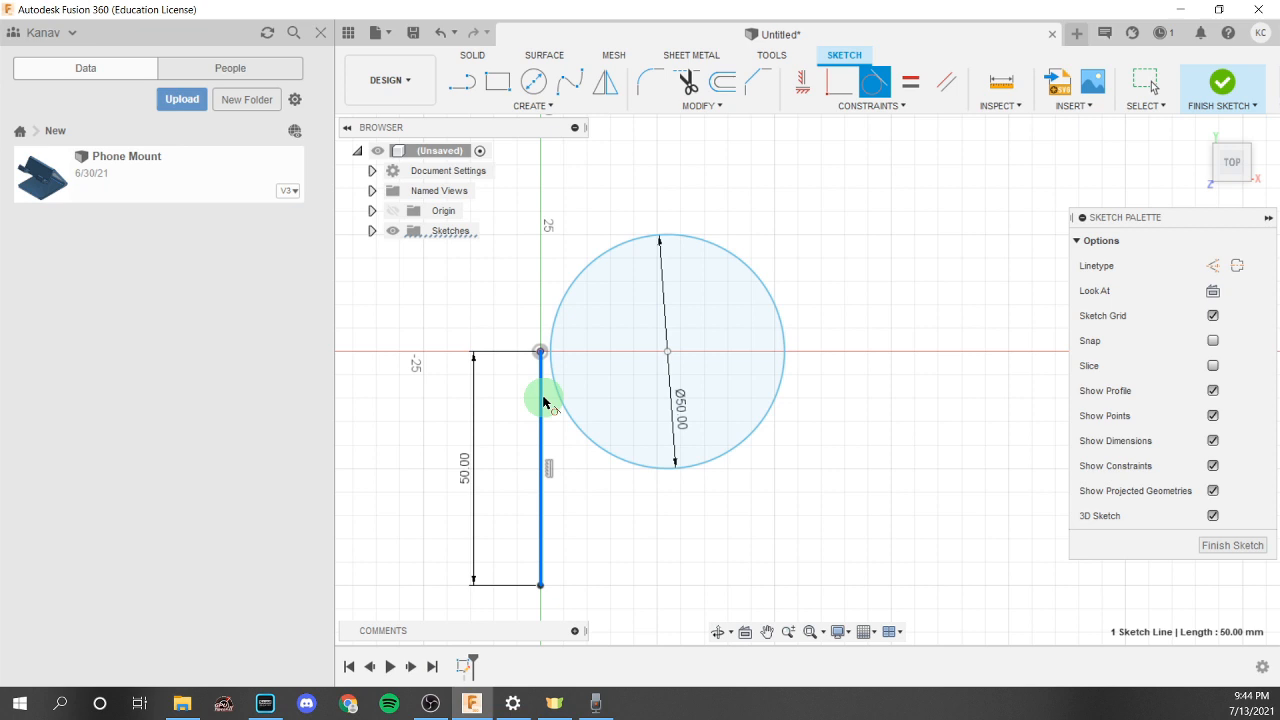
click(555, 342)
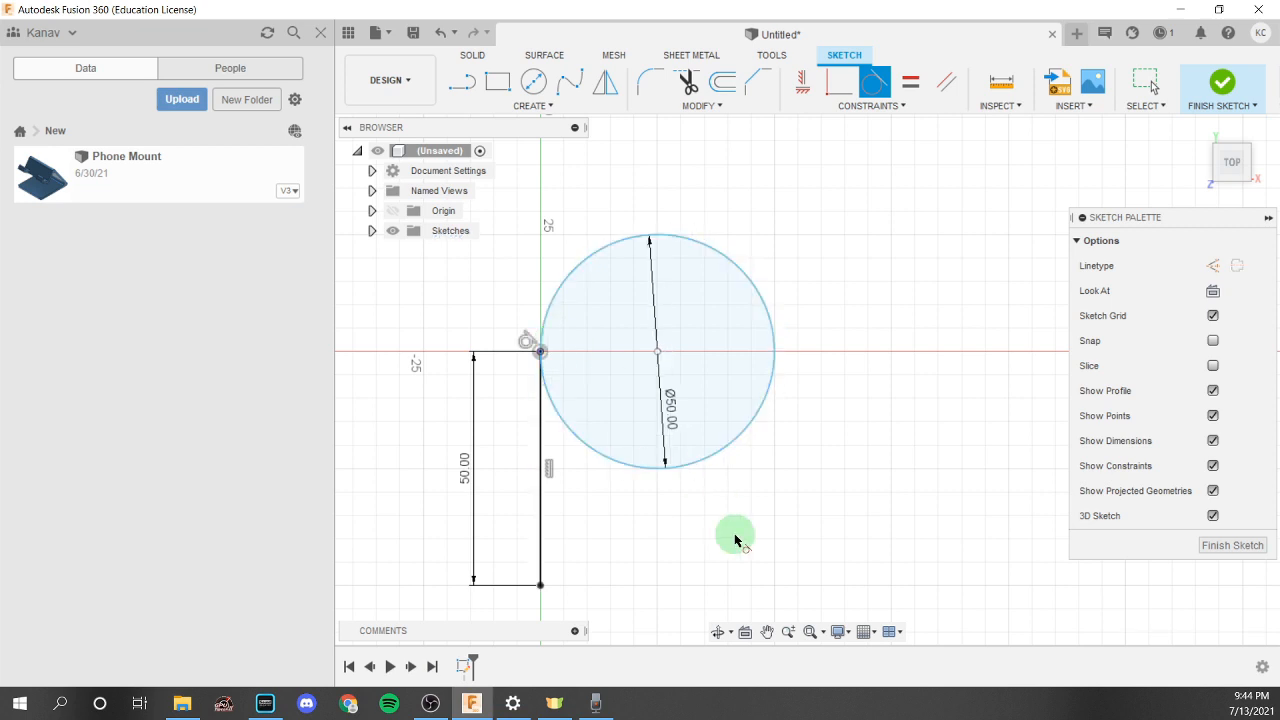
mouse_move(557, 392)
mouse_down()
mouse_move(583, 523)
mouse_move(586, 665)
mouse_move(574, 291)
mouse_move(573, 405)
mouse_up()
key(ctrl+z)
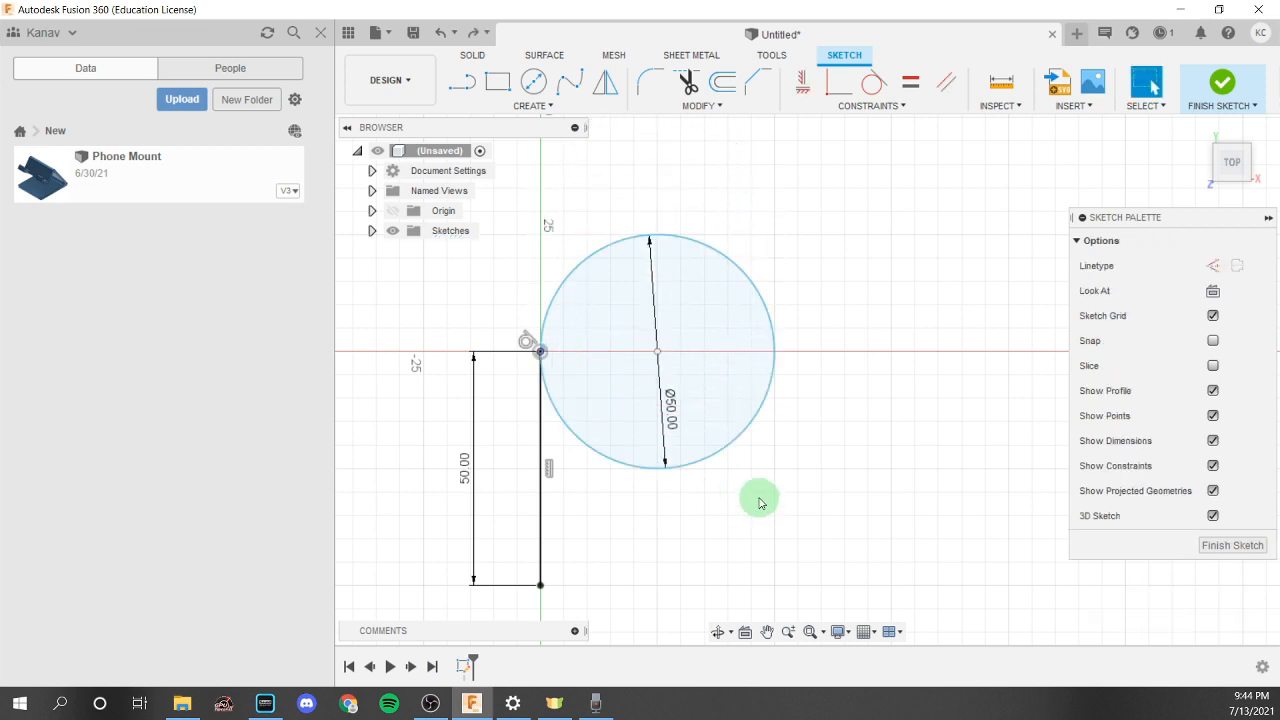
Sketch two more circles of different sizes centred on the horizontal axis, to the right of the 50 mm circle.
click(867, 106)
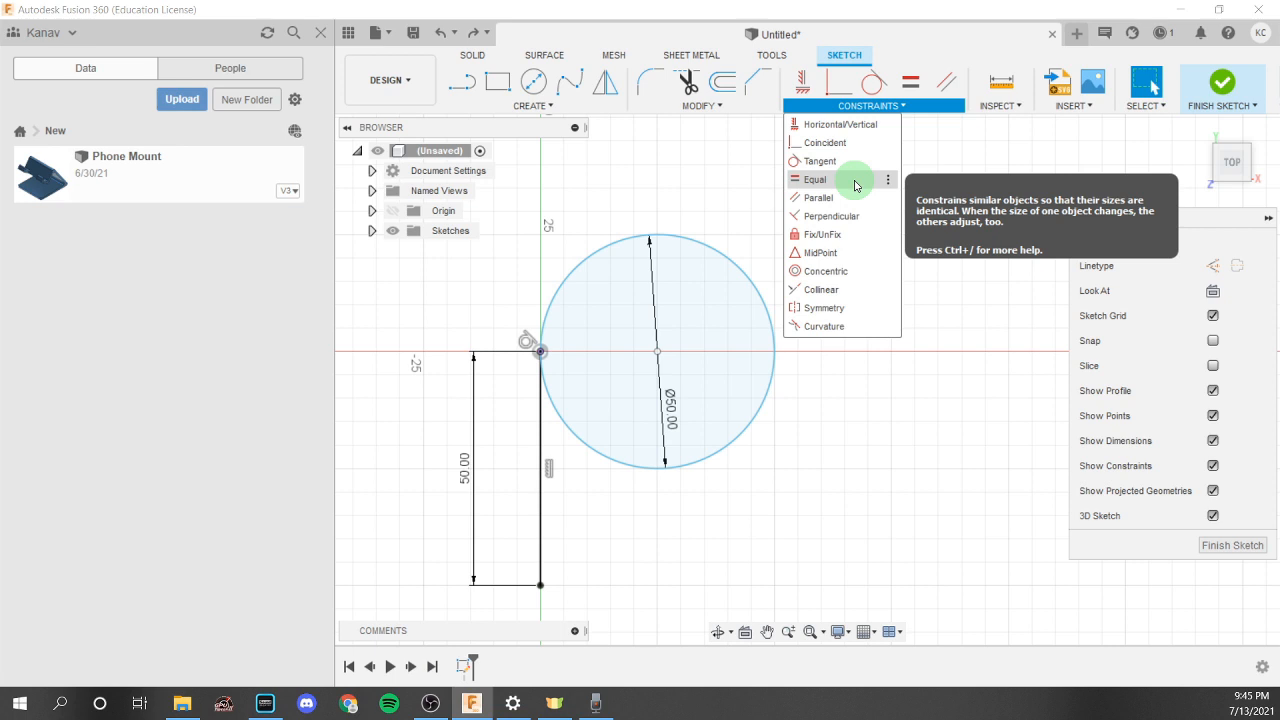
click(533, 81)
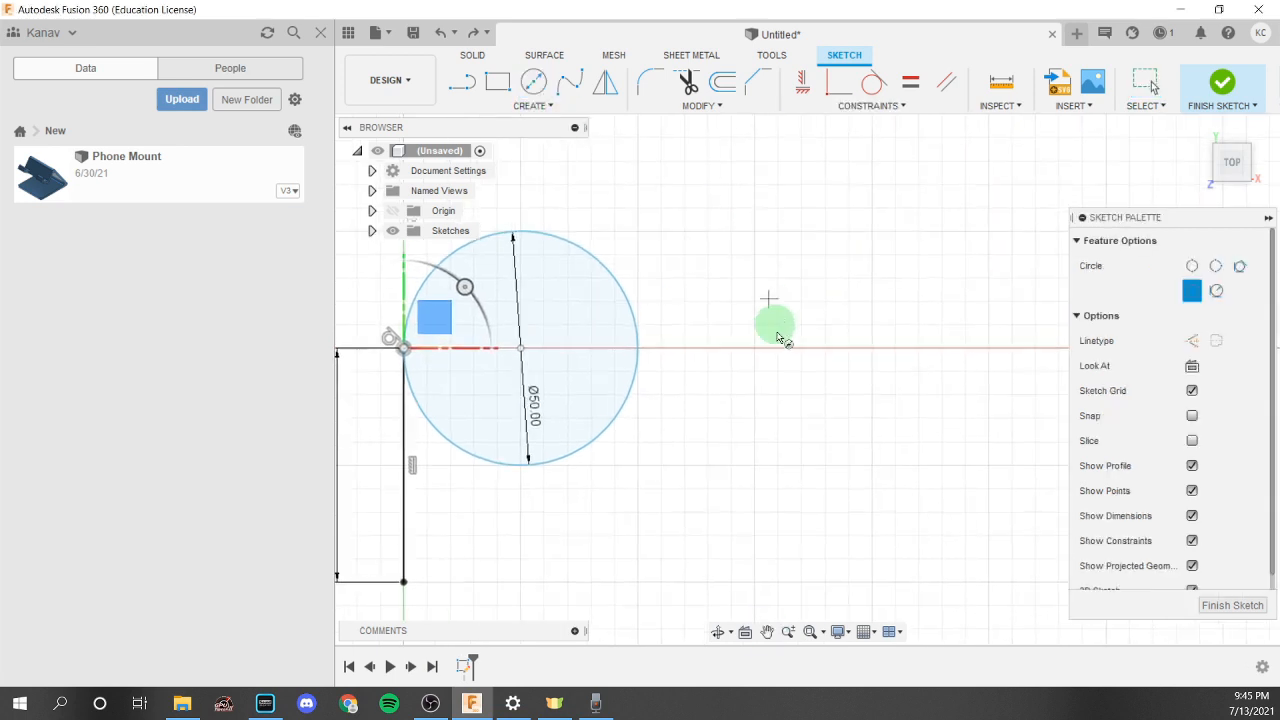
click(782, 348)
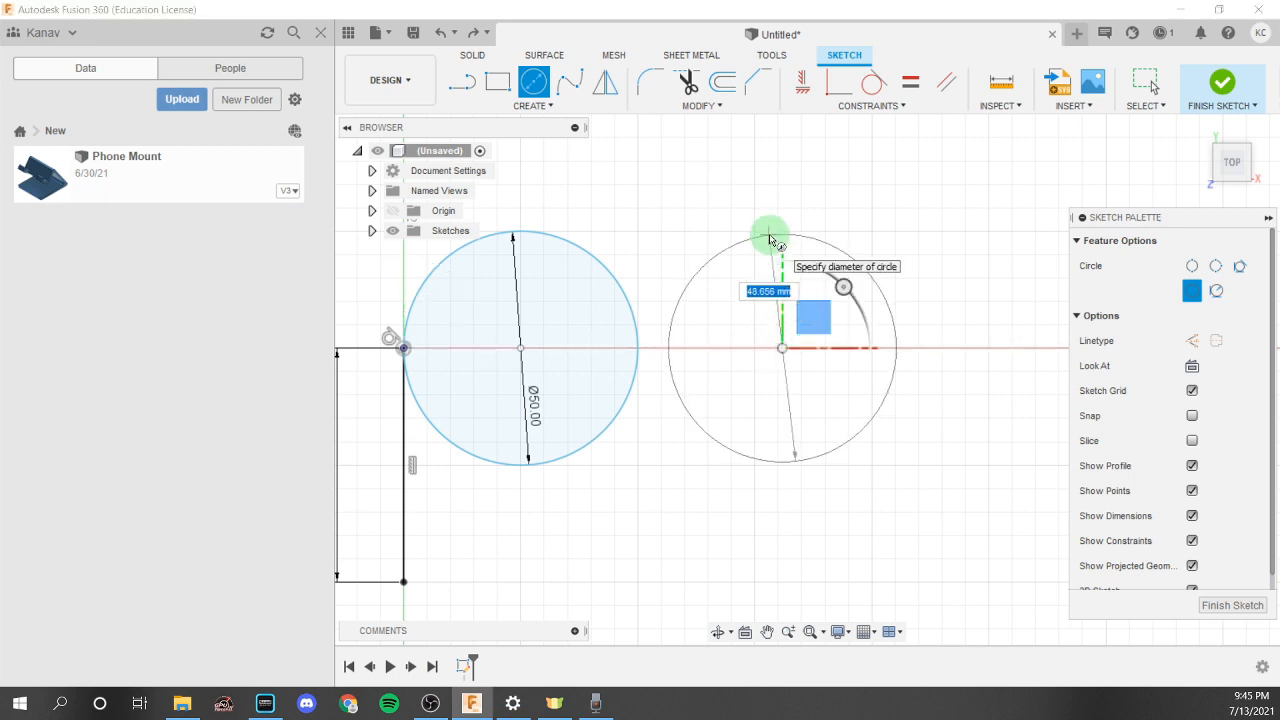
click(762, 263)
middle_drag(1000, 334, 812, 336)
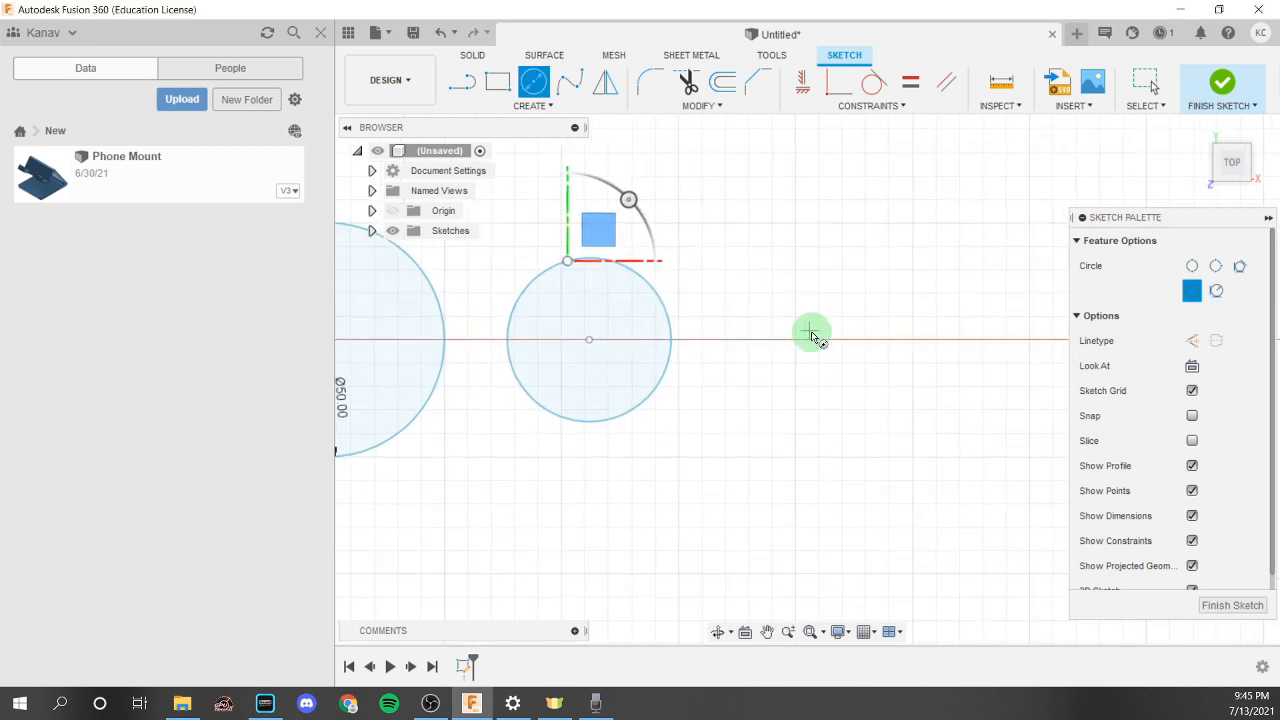
click(821, 339)
click(821, 229)
Sketch two further circles side by side below the row of circles on the horizontal axis.
scroll(770, 310, down, 5)
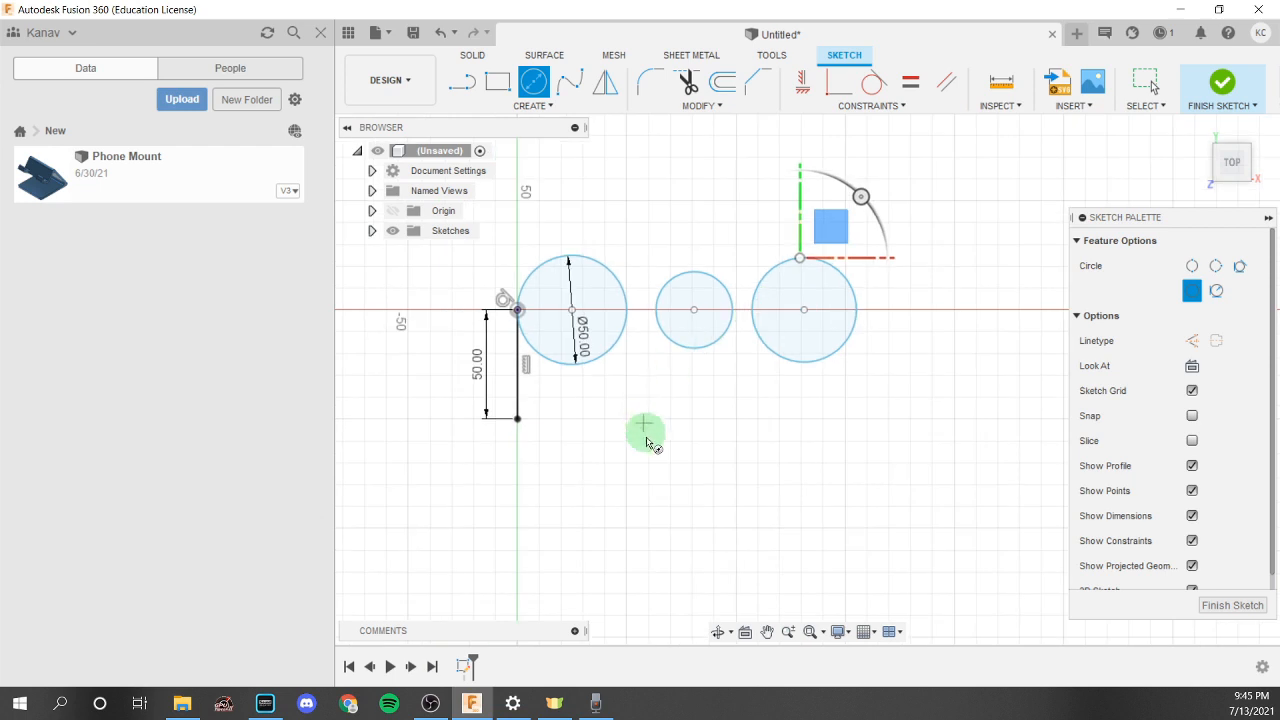
click(652, 459)
click(634, 400)
click(801, 459)
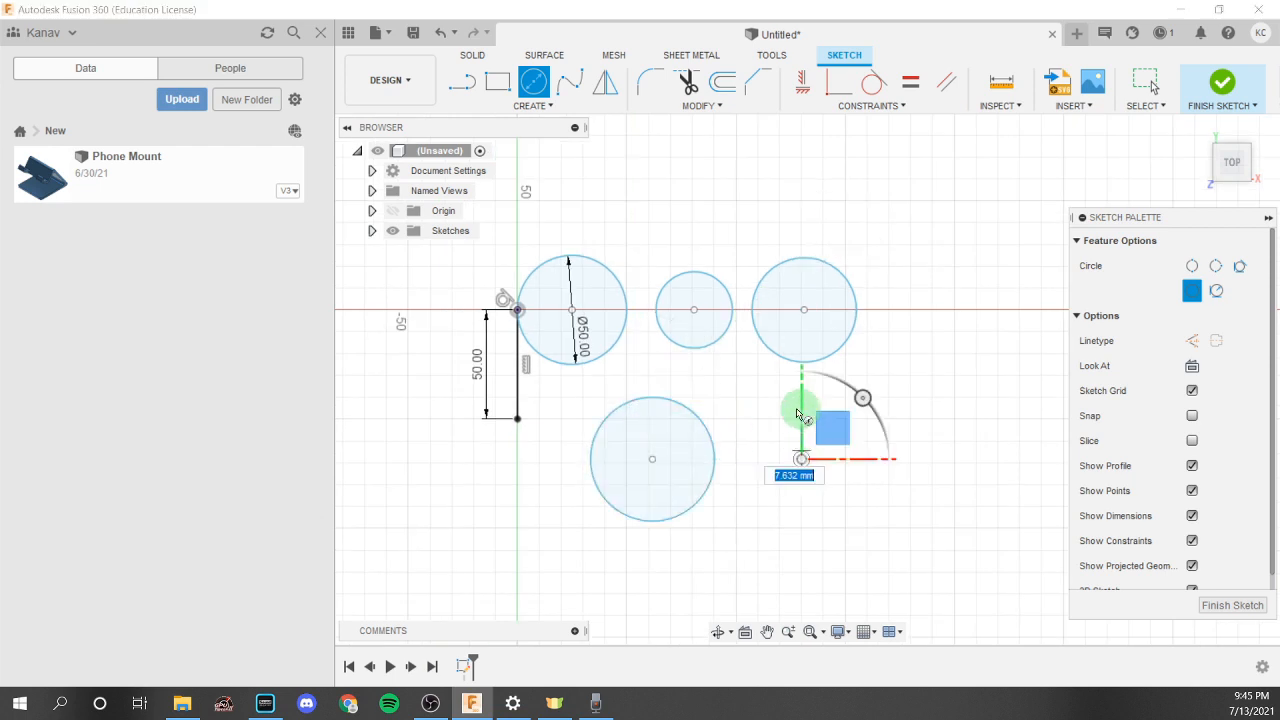
click(777, 407)
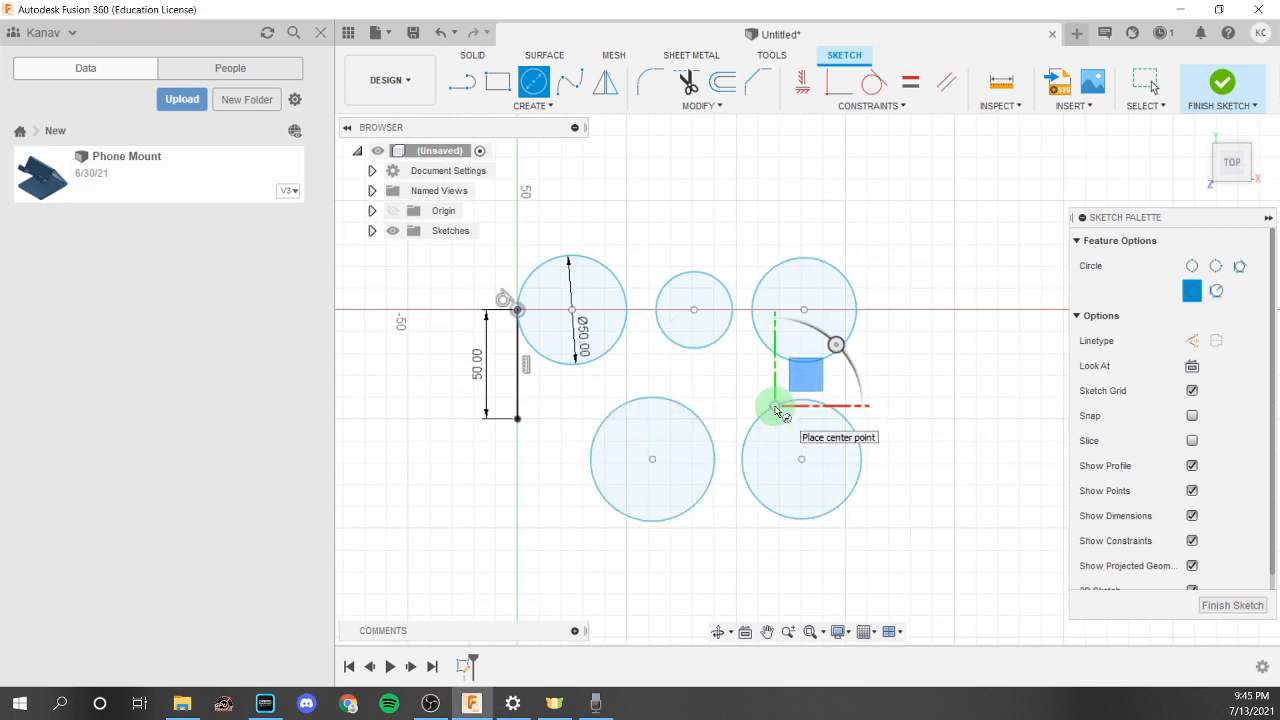
key(Escape)
Apply Equal constraints that link the four undimensioned circles in size to the 50 mm circle.
click(868, 105)
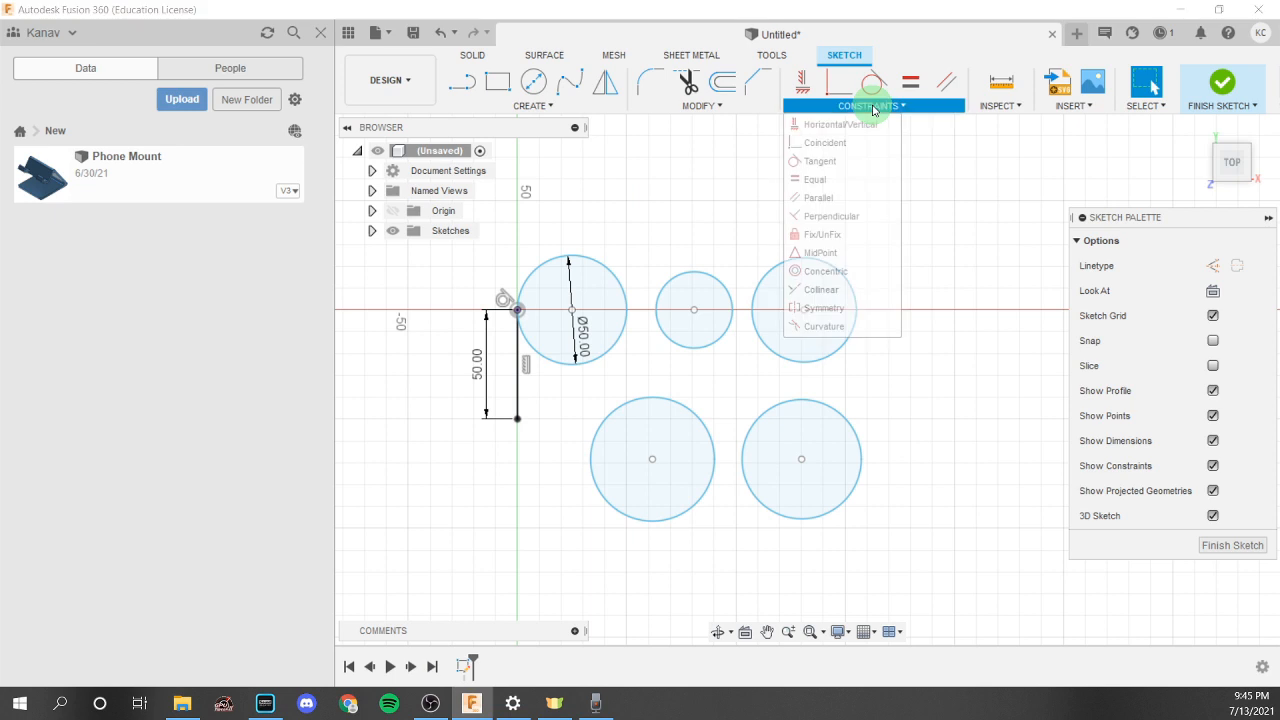
click(851, 183)
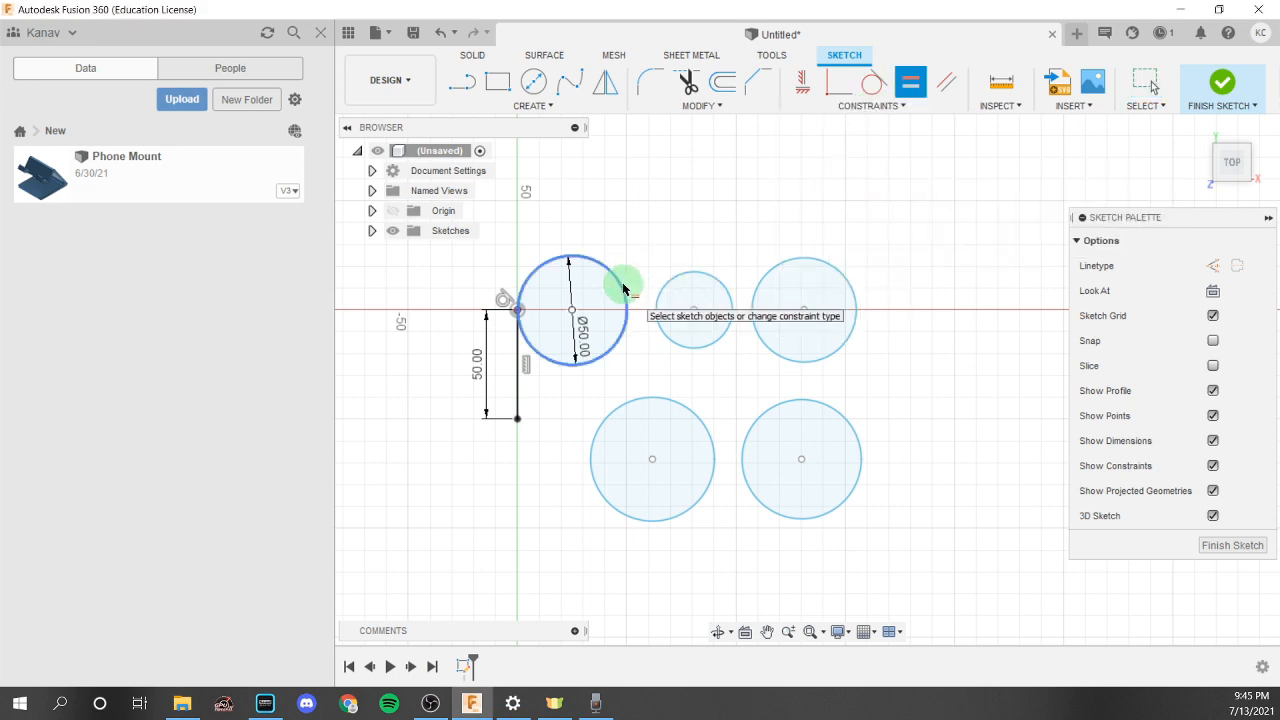
click(621, 287)
click(703, 274)
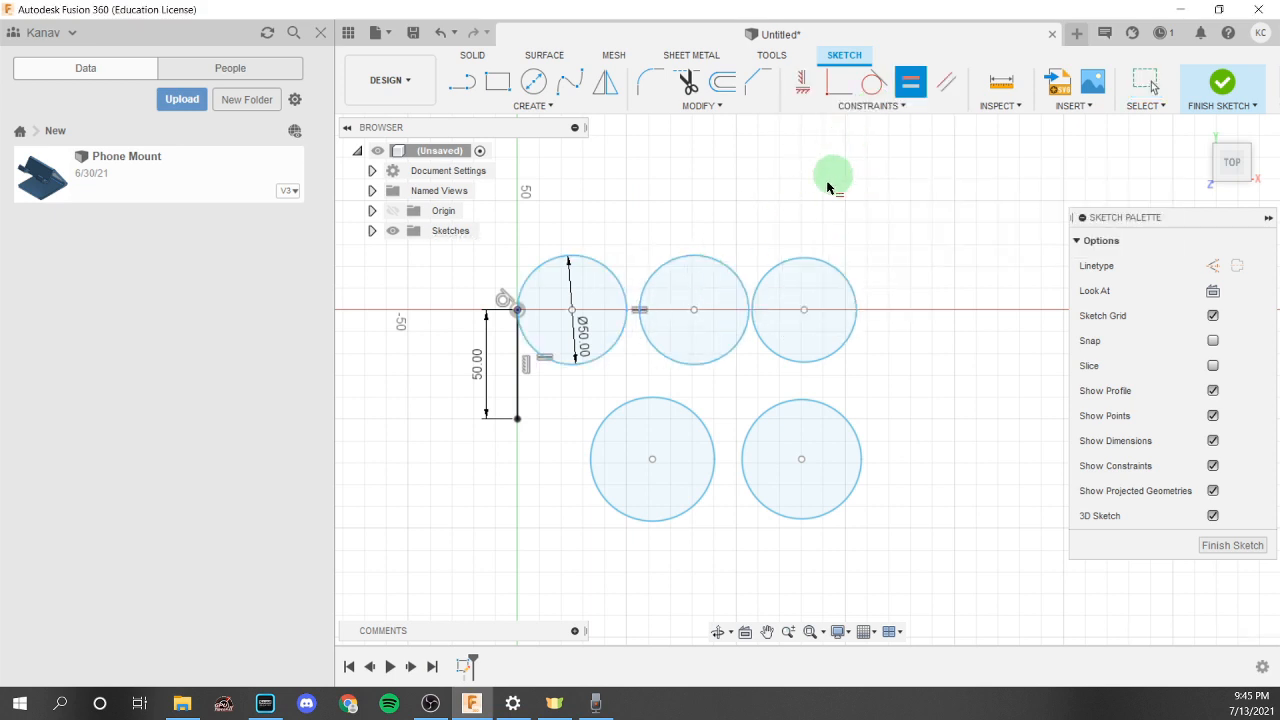
click(741, 280)
click(759, 280)
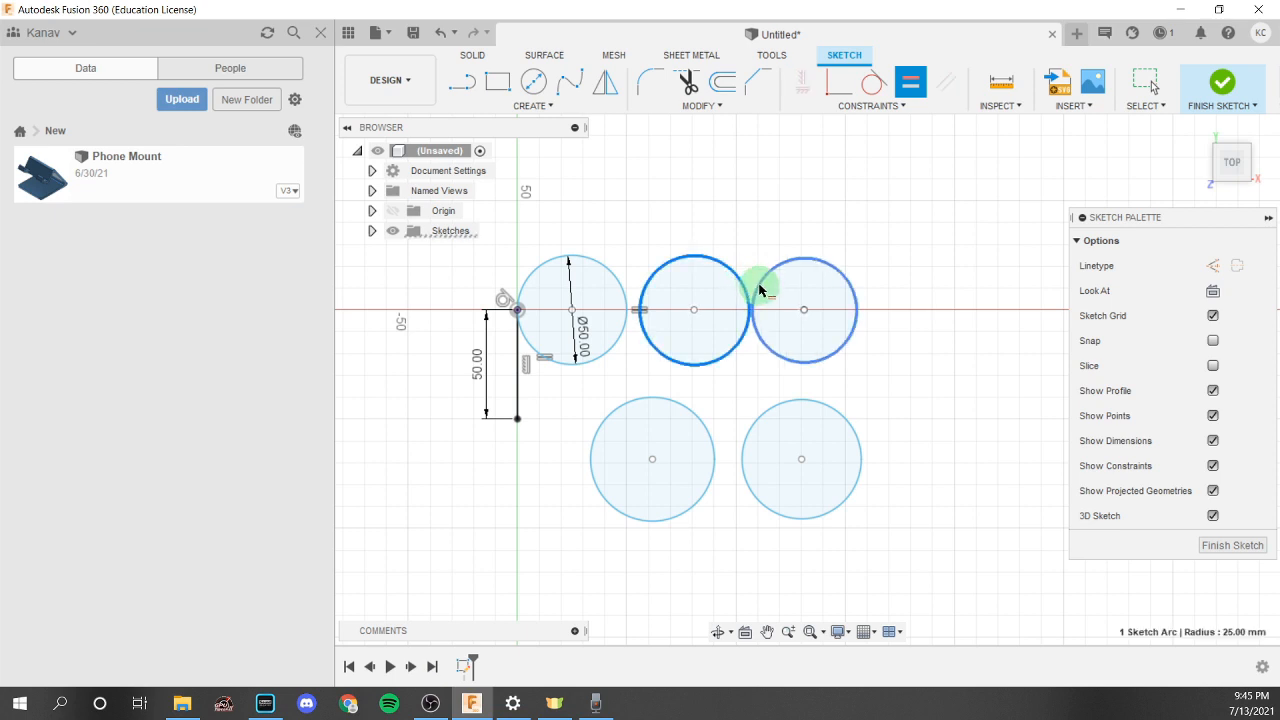
click(753, 432)
click(778, 363)
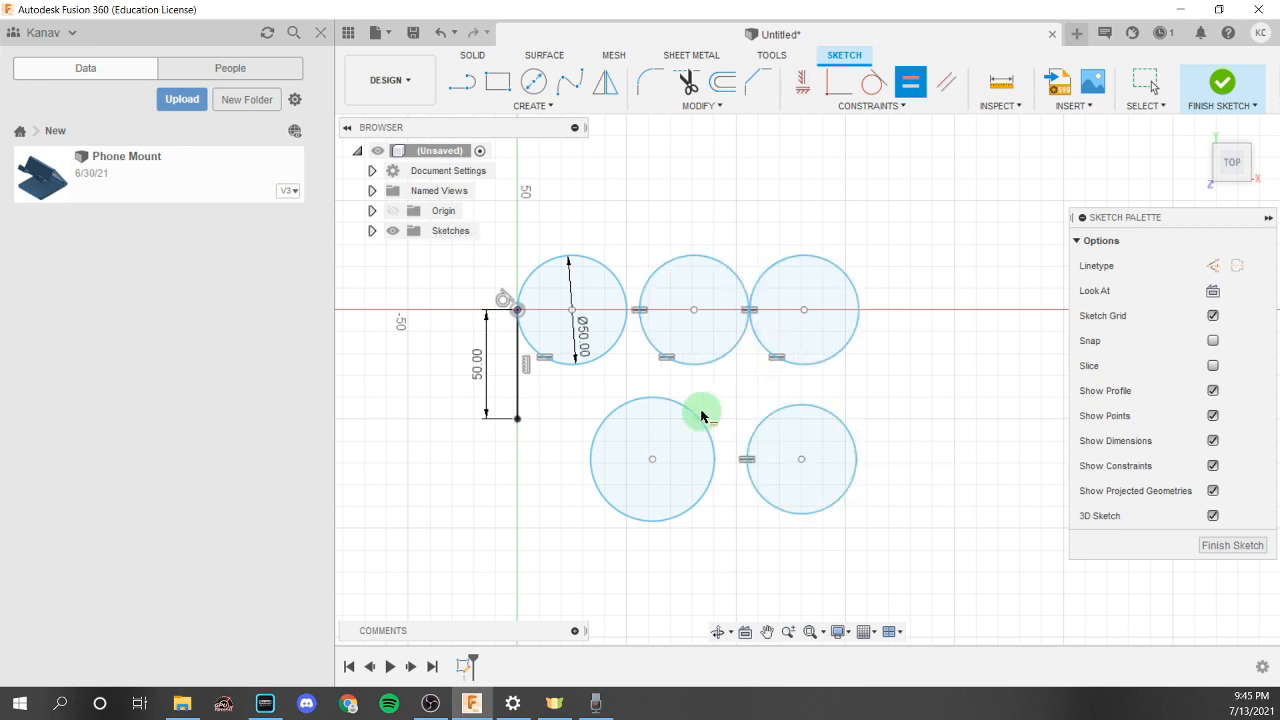
click(700, 414)
click(700, 364)
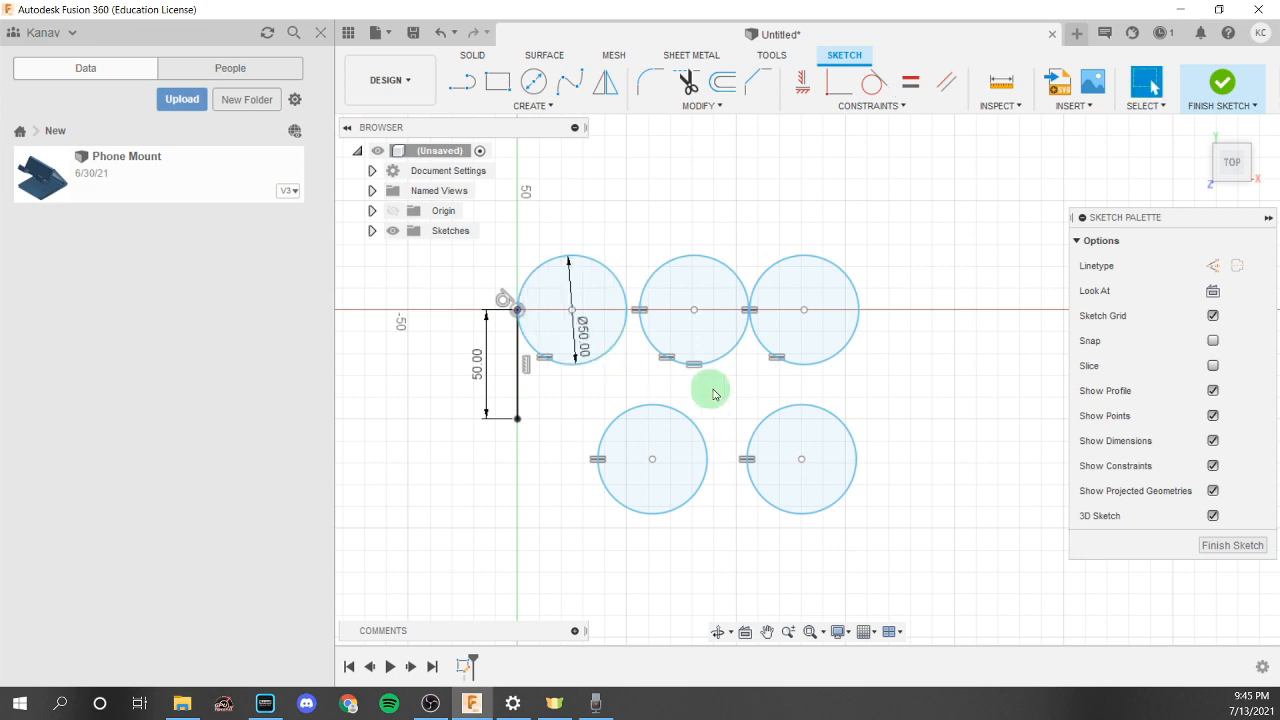
key(Escape)
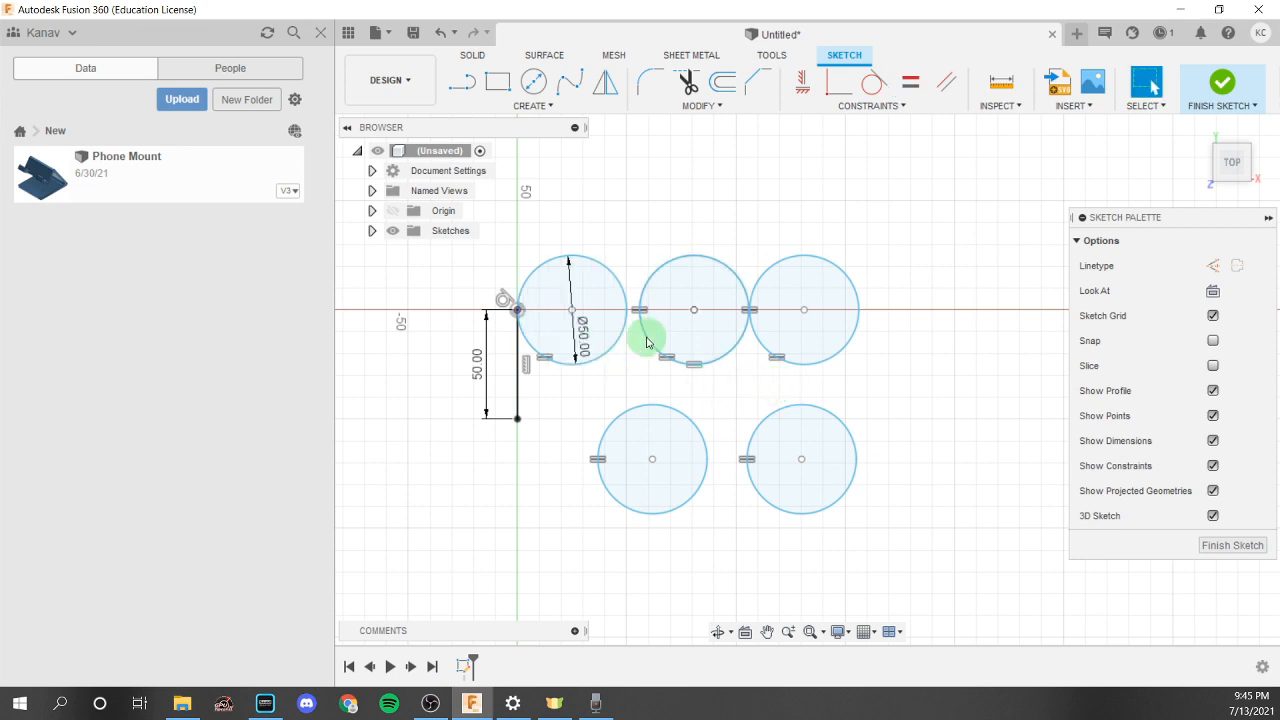
Set the diameter of the dimensioned circle beside the origin to 20 mm.
double_click(587, 345)
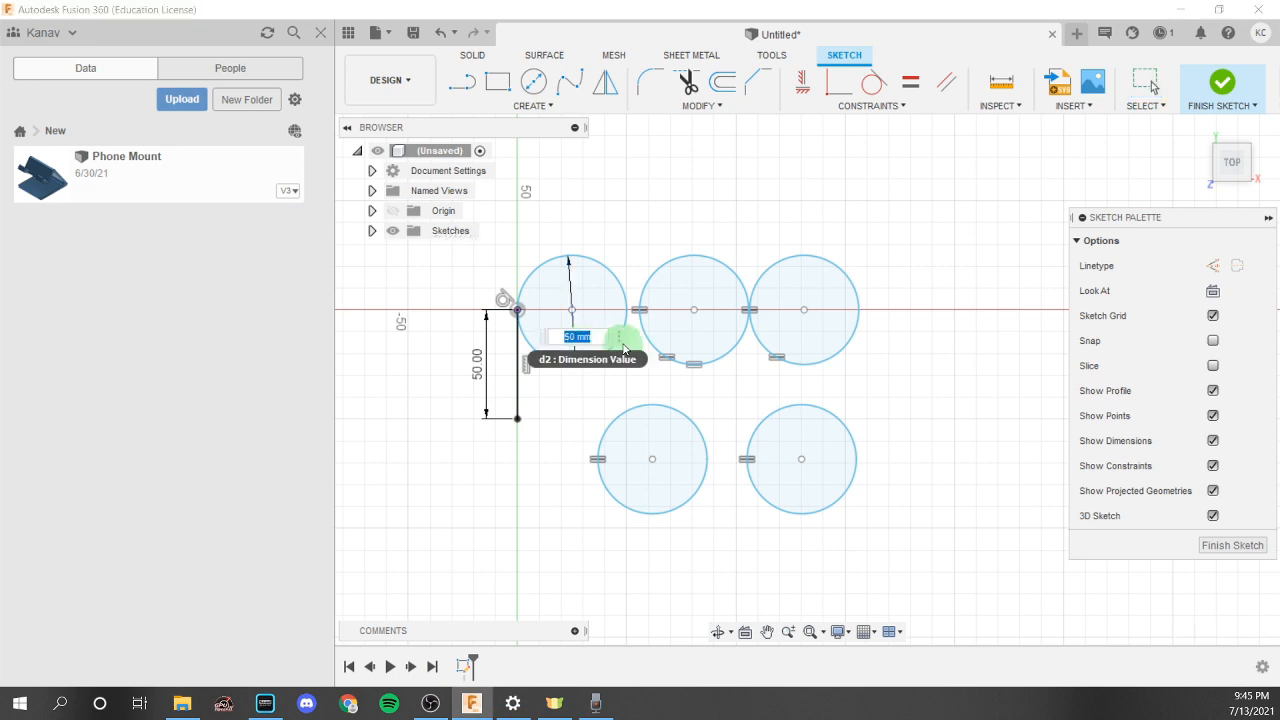
text(20)
key(Return)
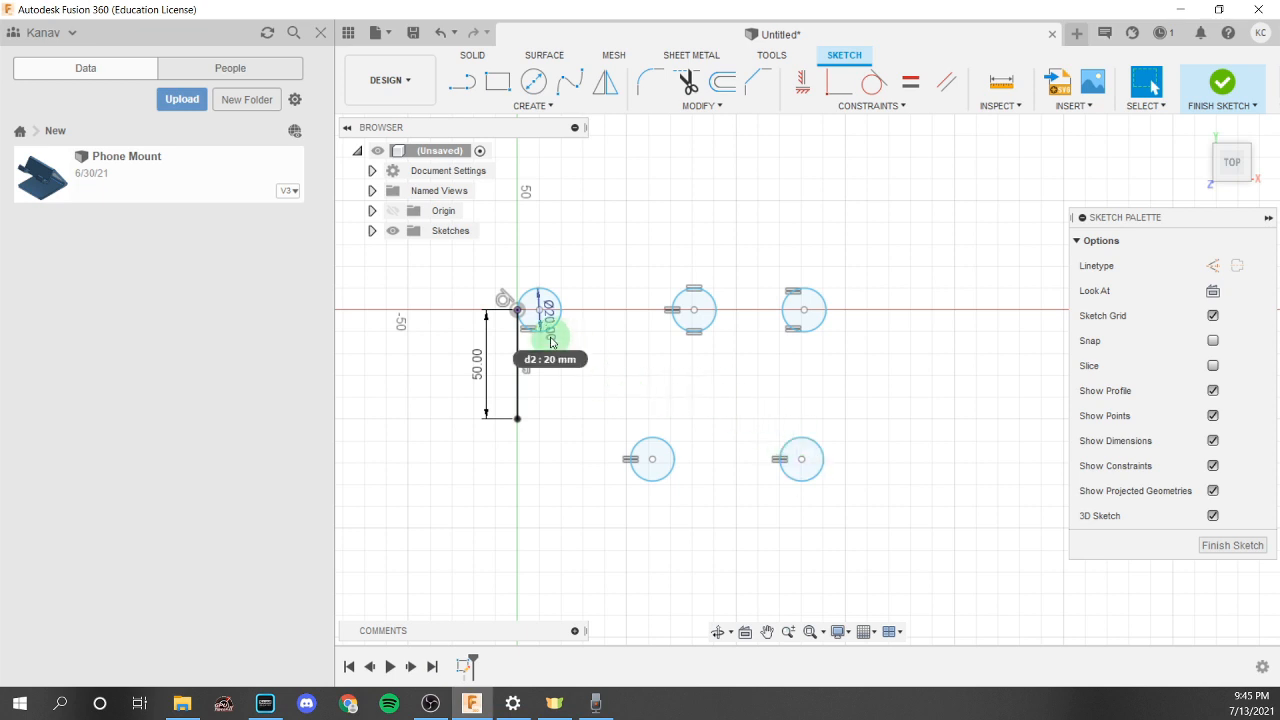
Sketch a slanted line from the horizontal axis downwards, between the 50 mm vertical line and the neighbouring circles.
click(893, 107)
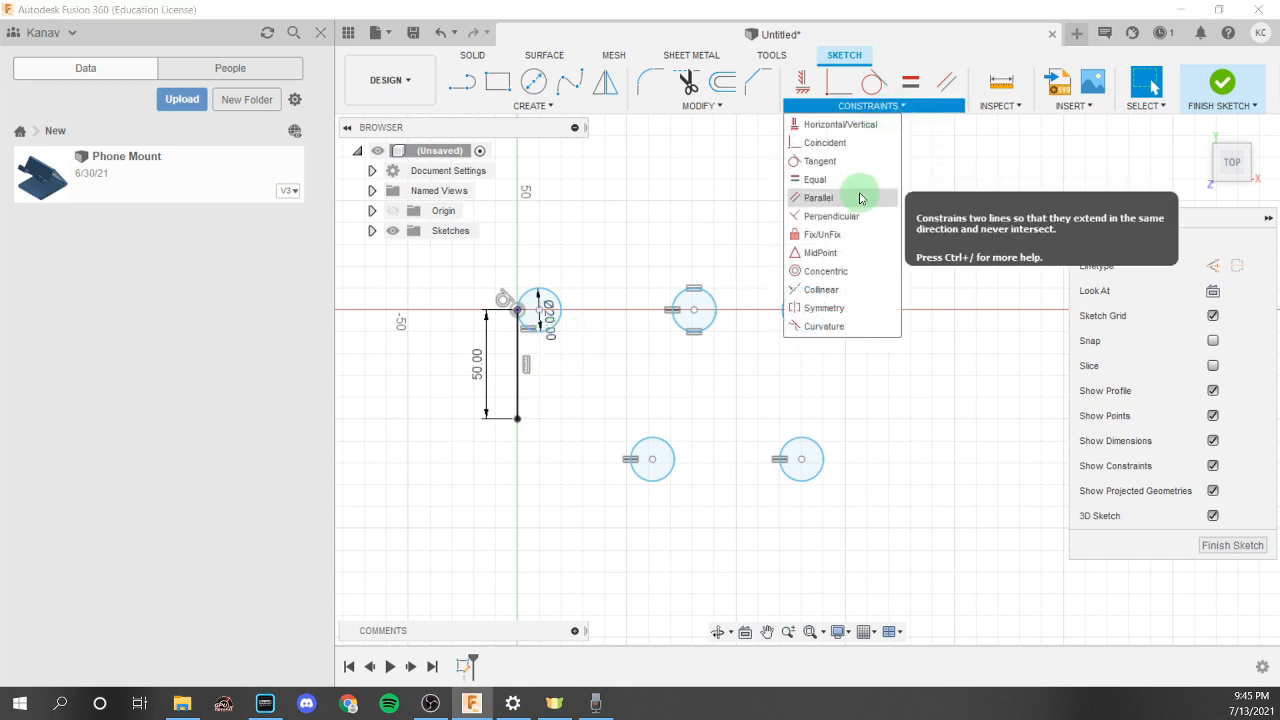
click(500, 103)
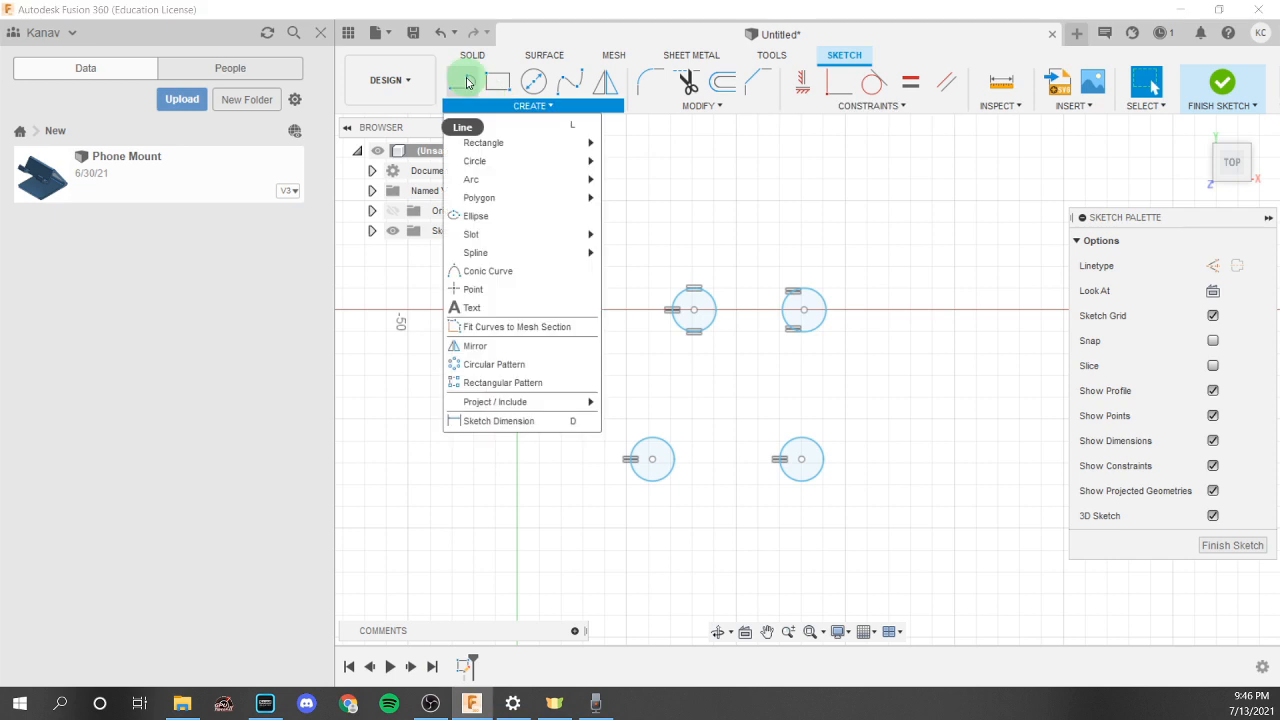
click(468, 83)
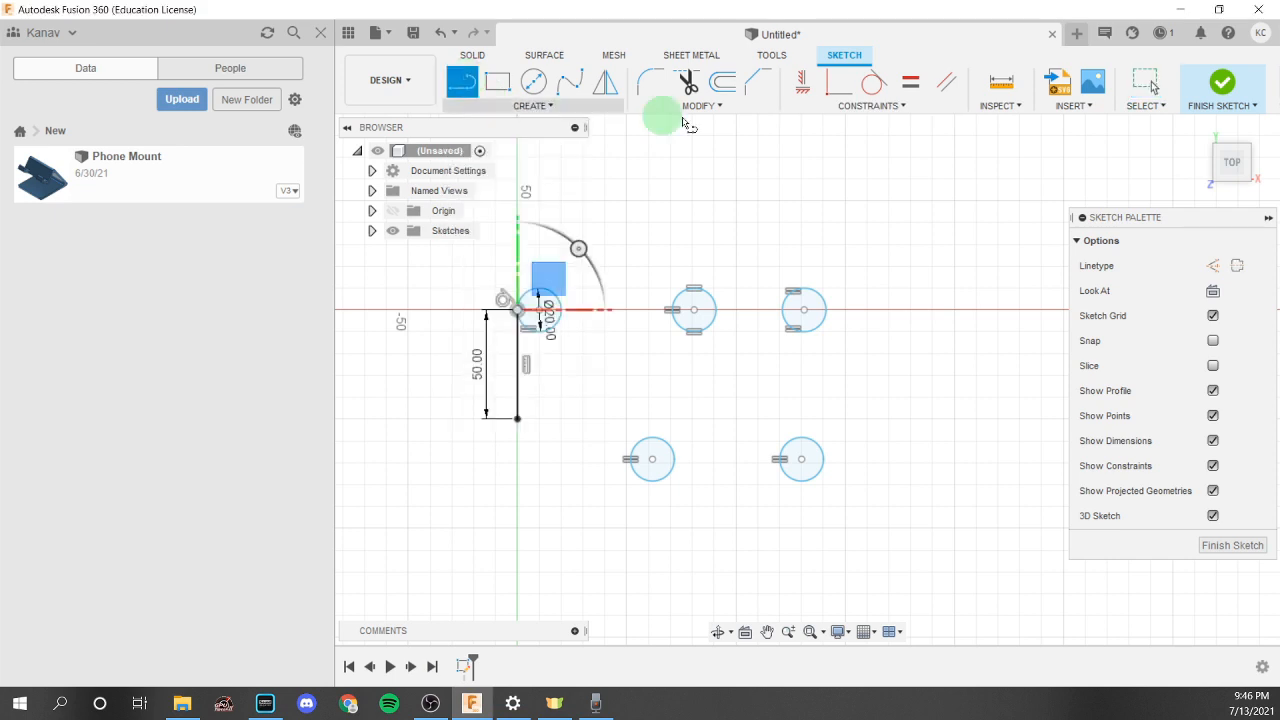
scroll(615, 314, up, 2)
click(614, 311)
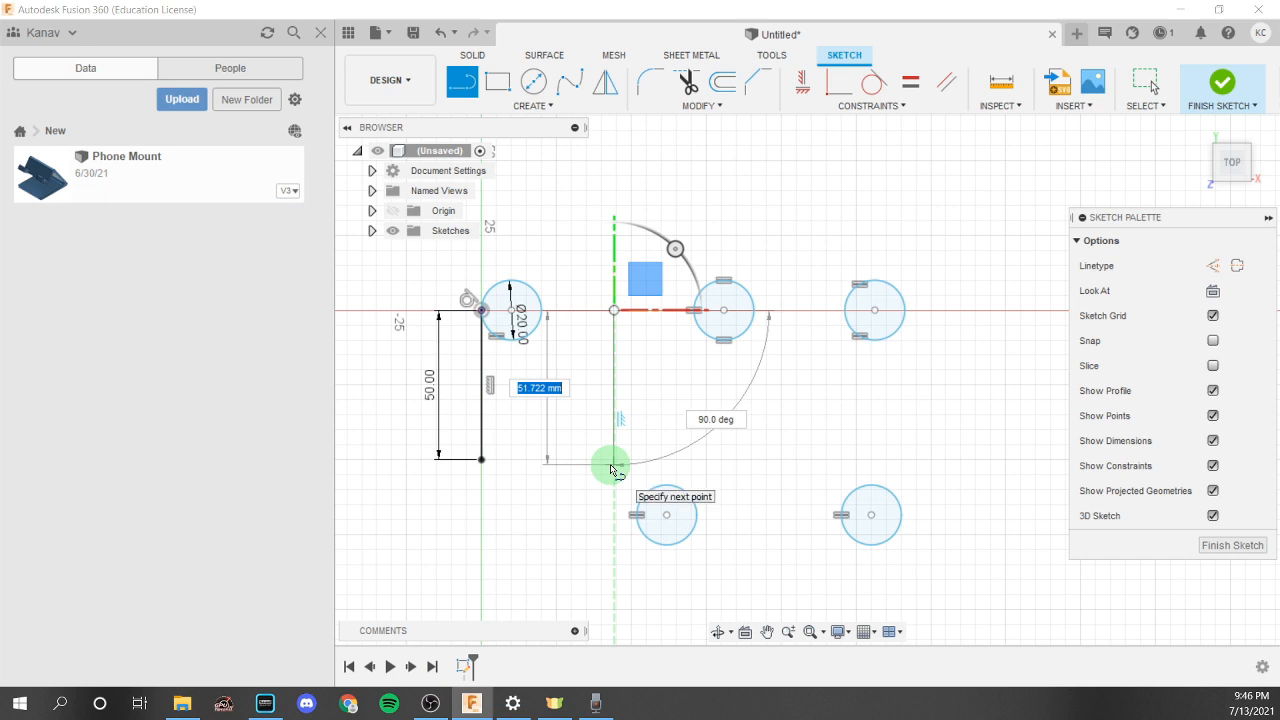
click(579, 462)
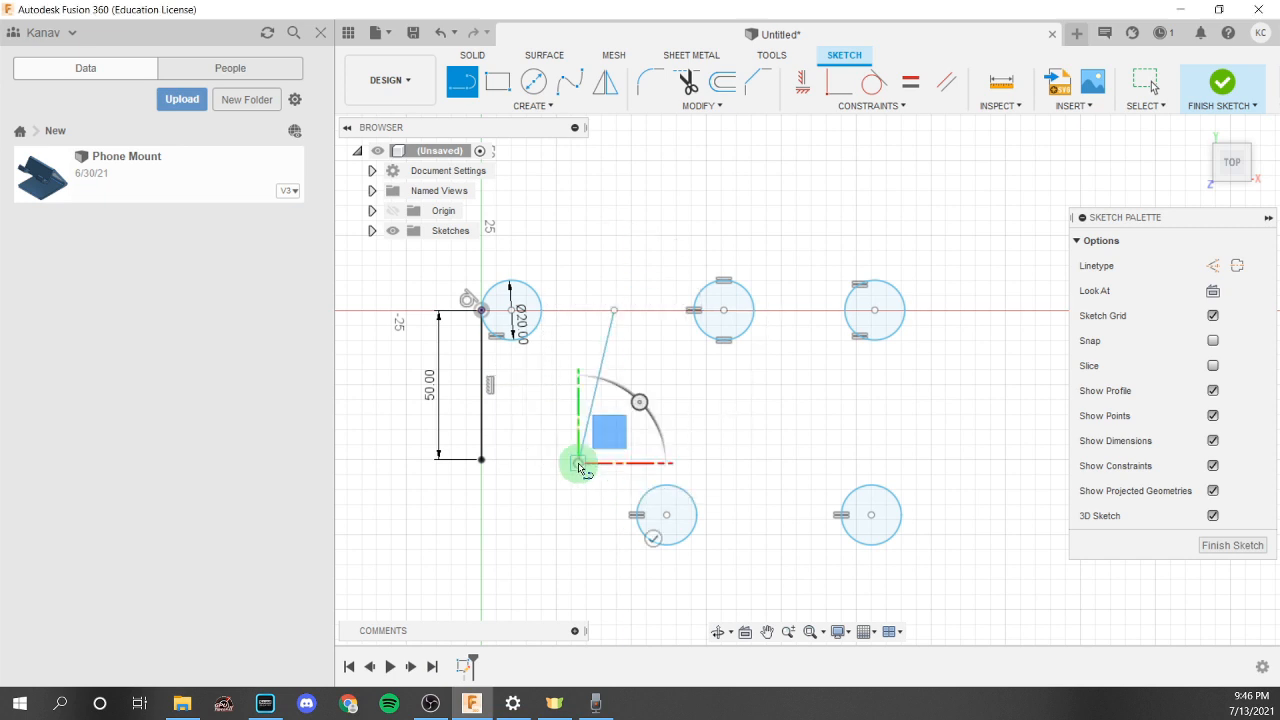
key(Escape)
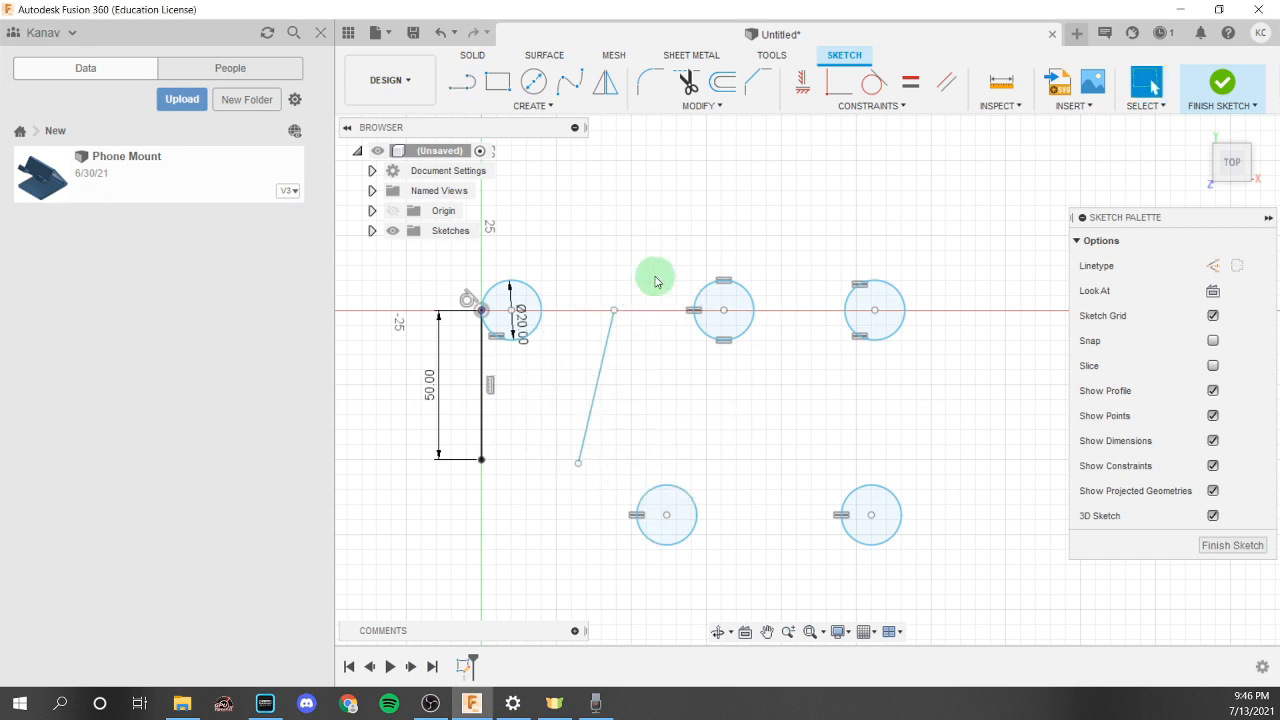
Apply a Parallel constraint between the slanted line and the 50 mm vertical line.
click(946, 90)
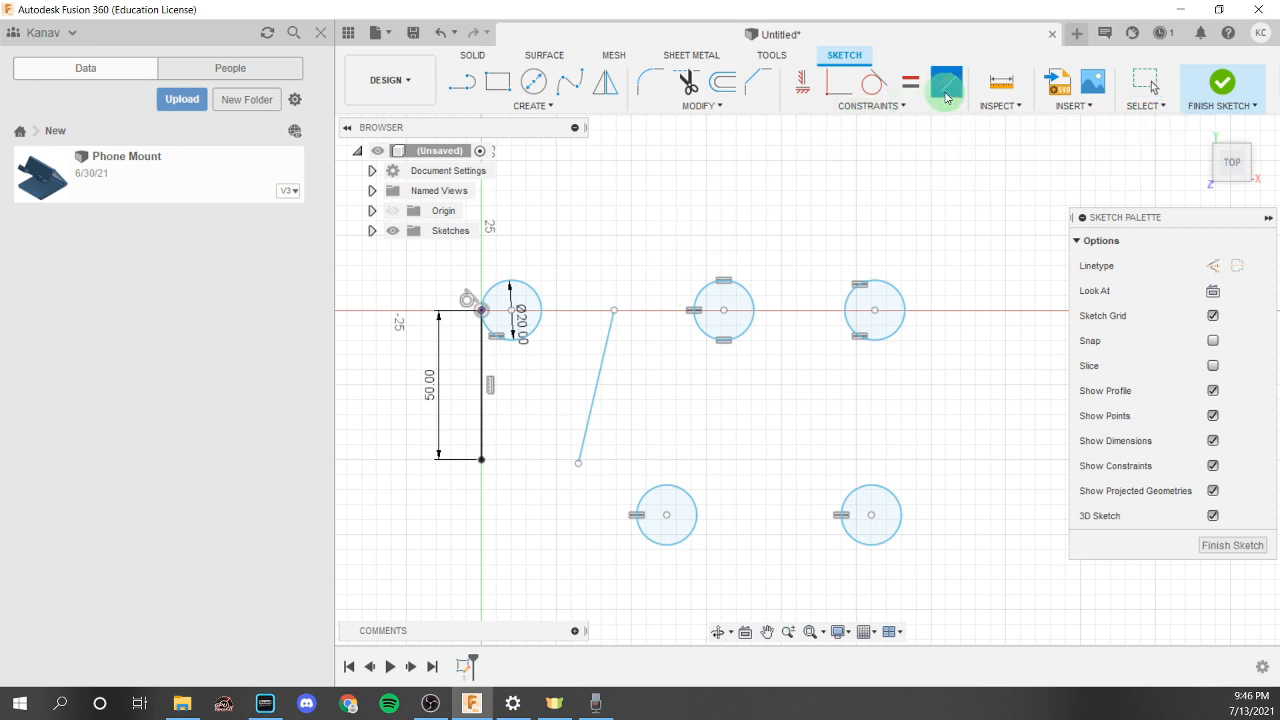
click(595, 403)
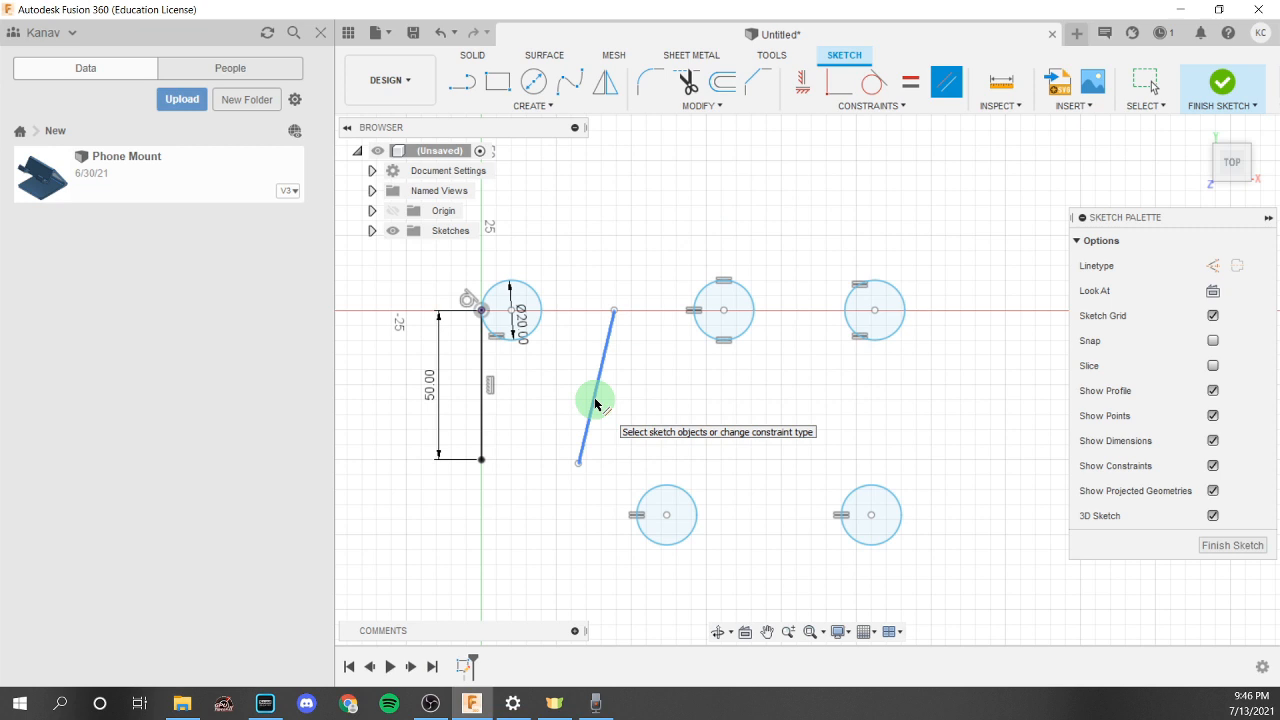
click(483, 367)
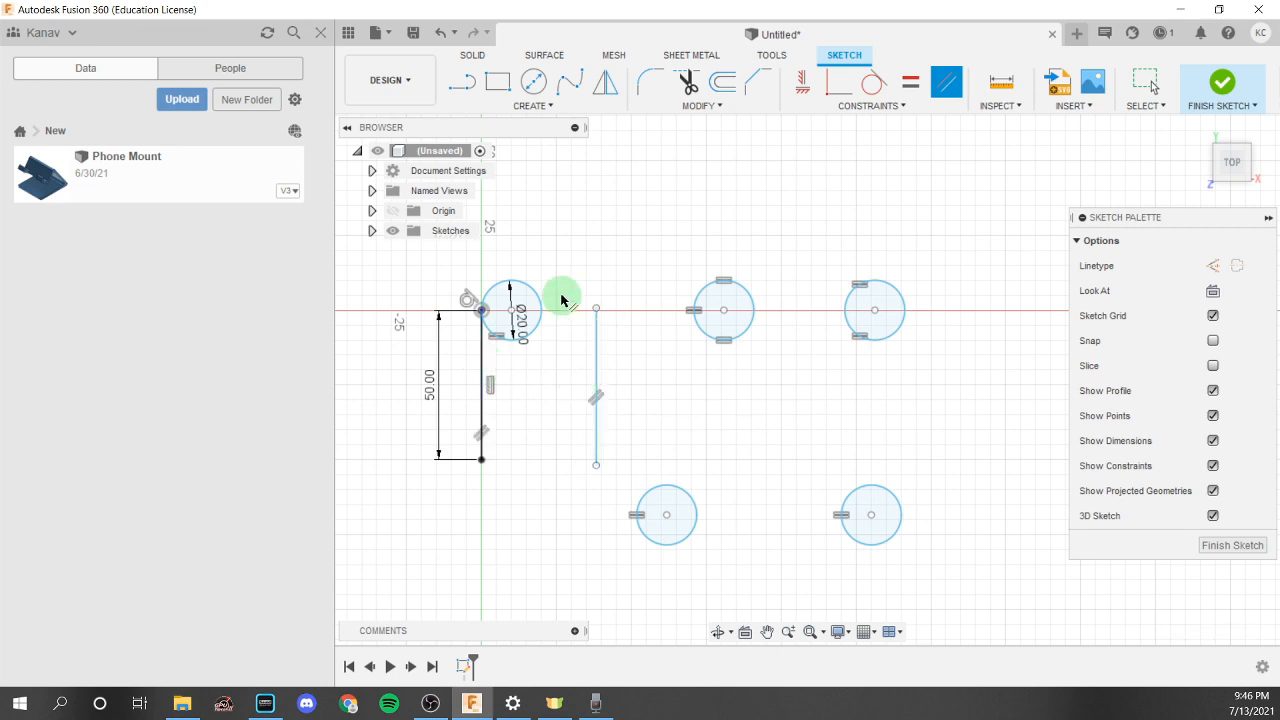
click(591, 399)
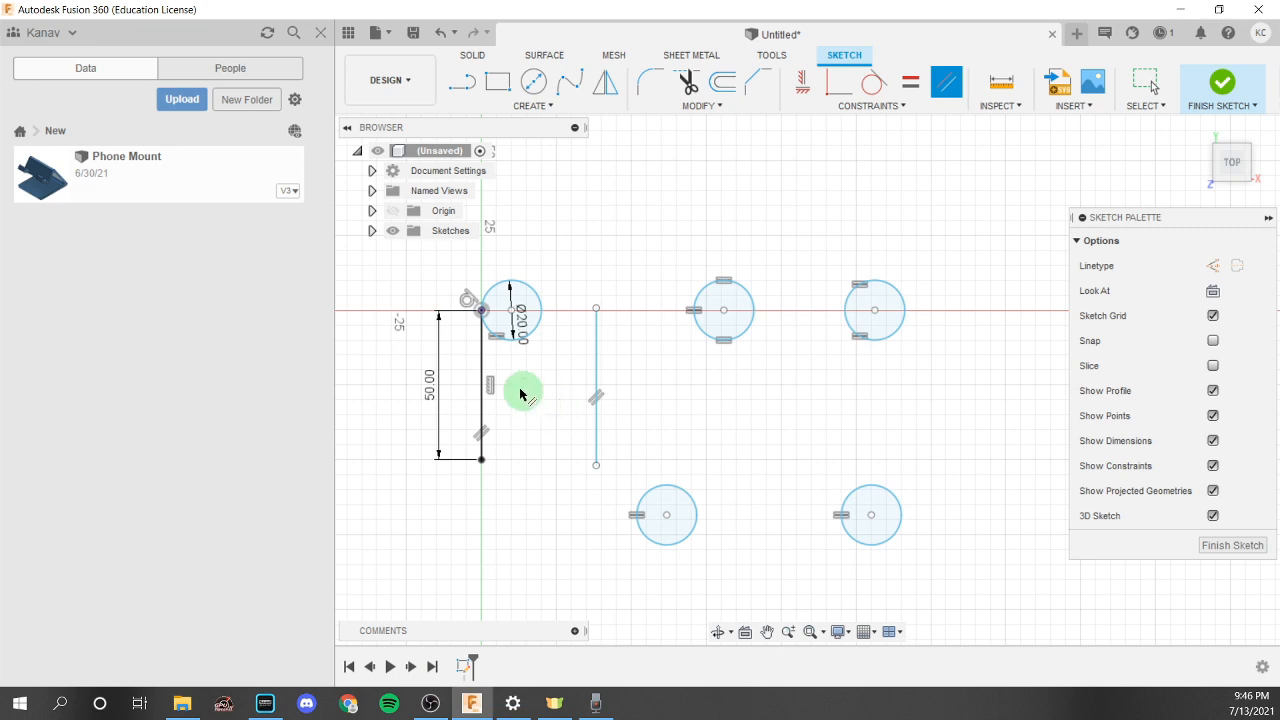
click(484, 382)
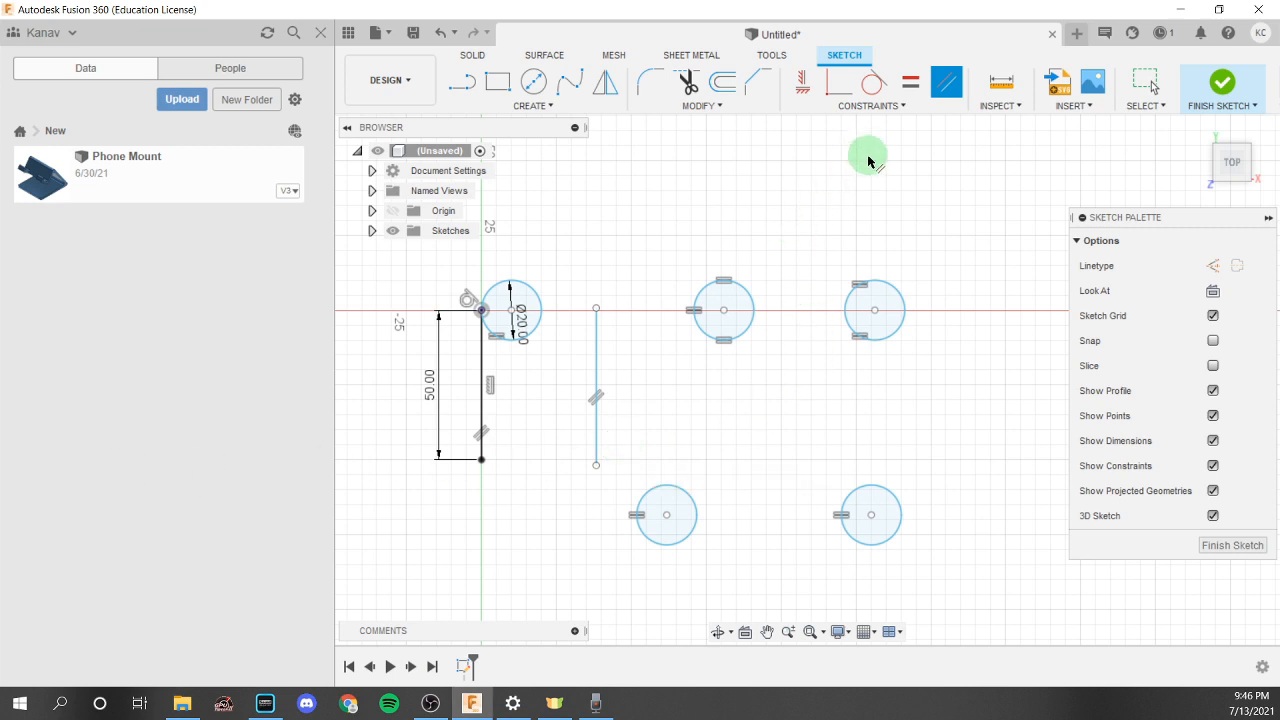
key(Escape)
Sketch a slanted line from the upper part of the undimensioned vertical line down towards the space between the lower circles.
click(850, 105)
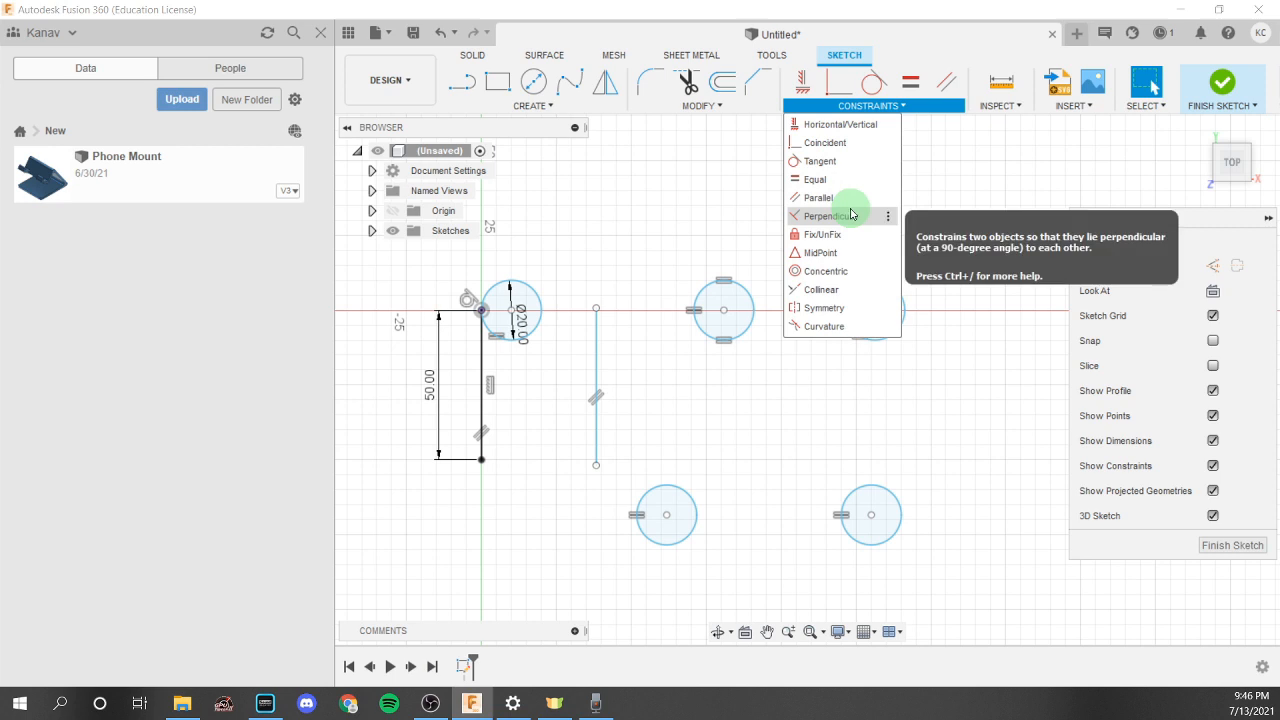
click(462, 81)
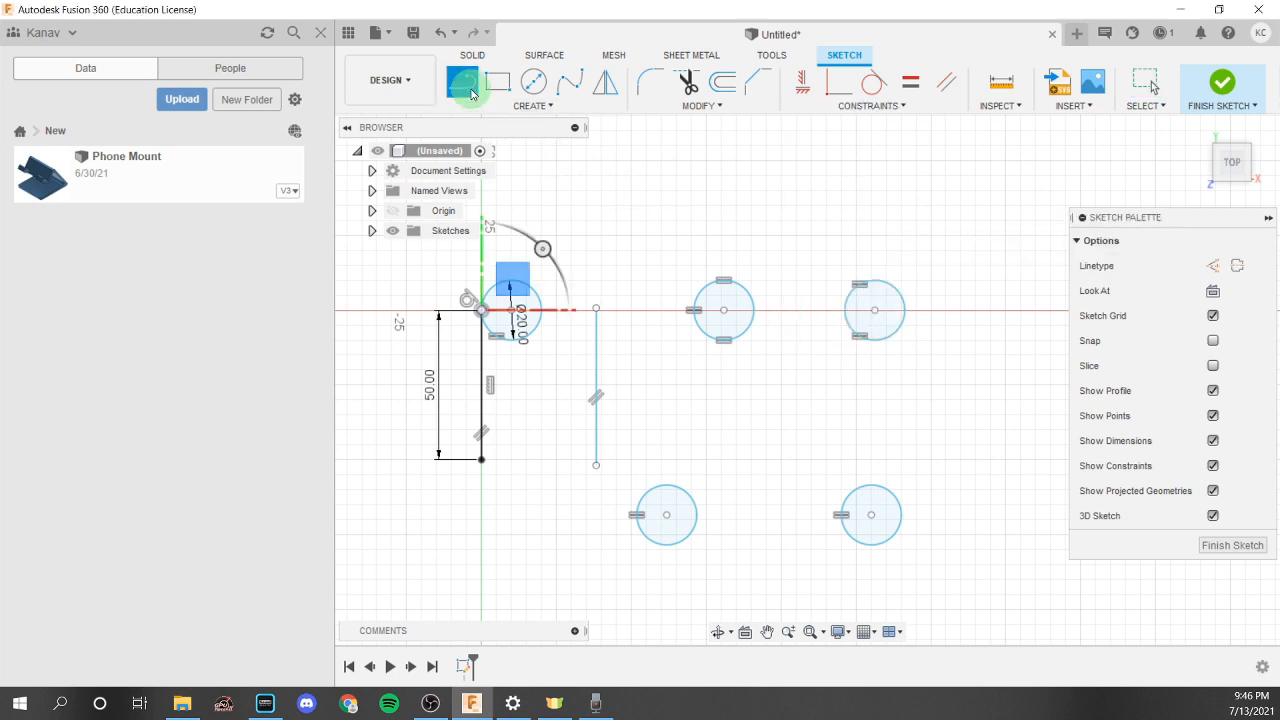
scroll(540, 382, up, 1)
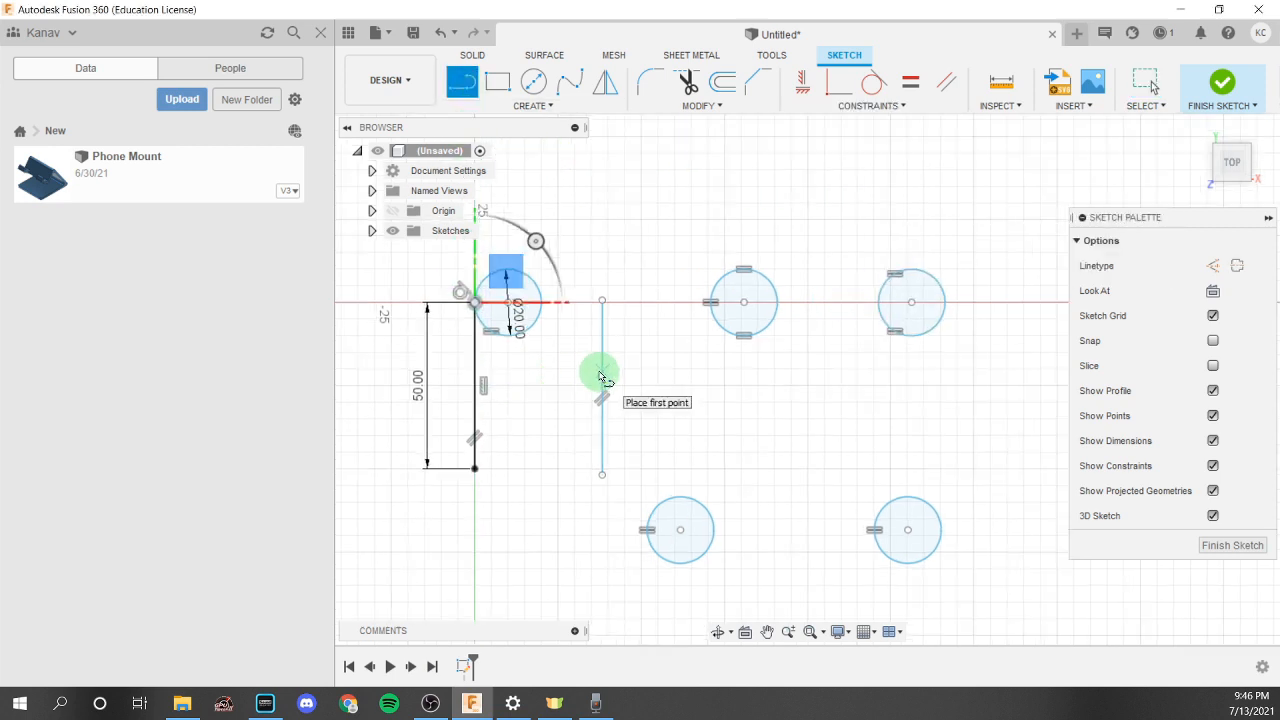
click(601, 373)
click(759, 451)
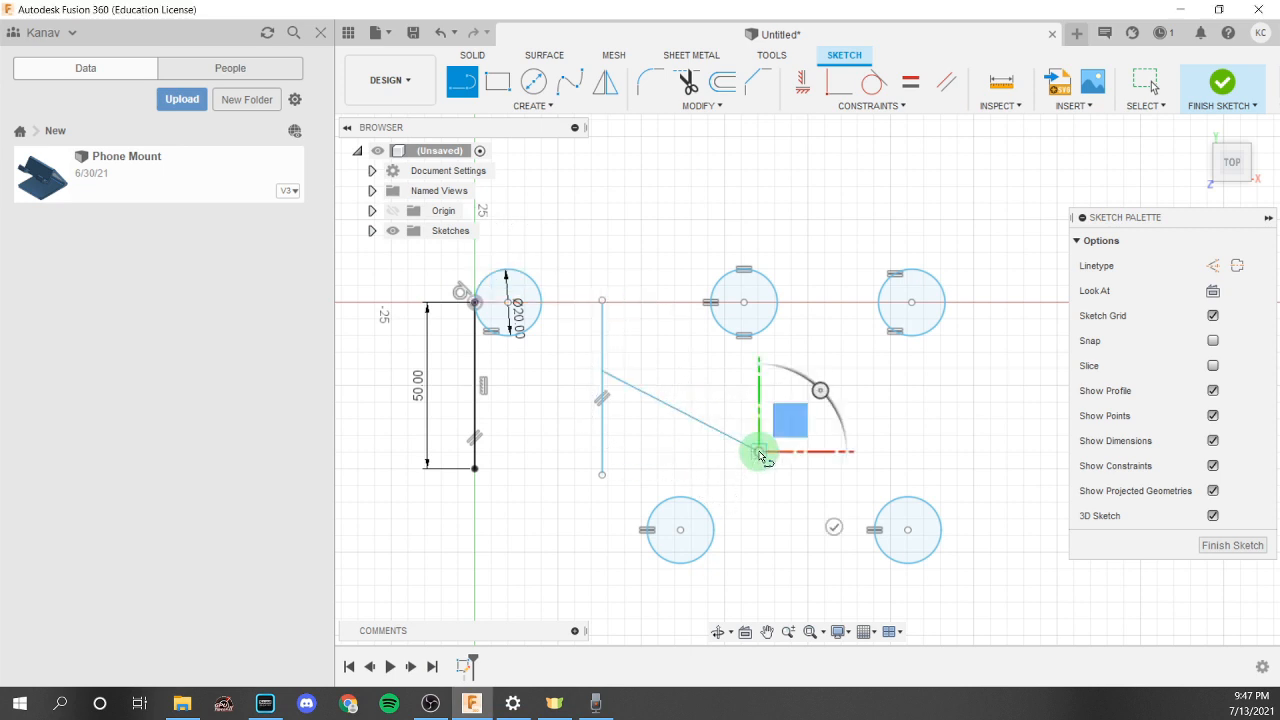
key(Escape)
click(866, 106)
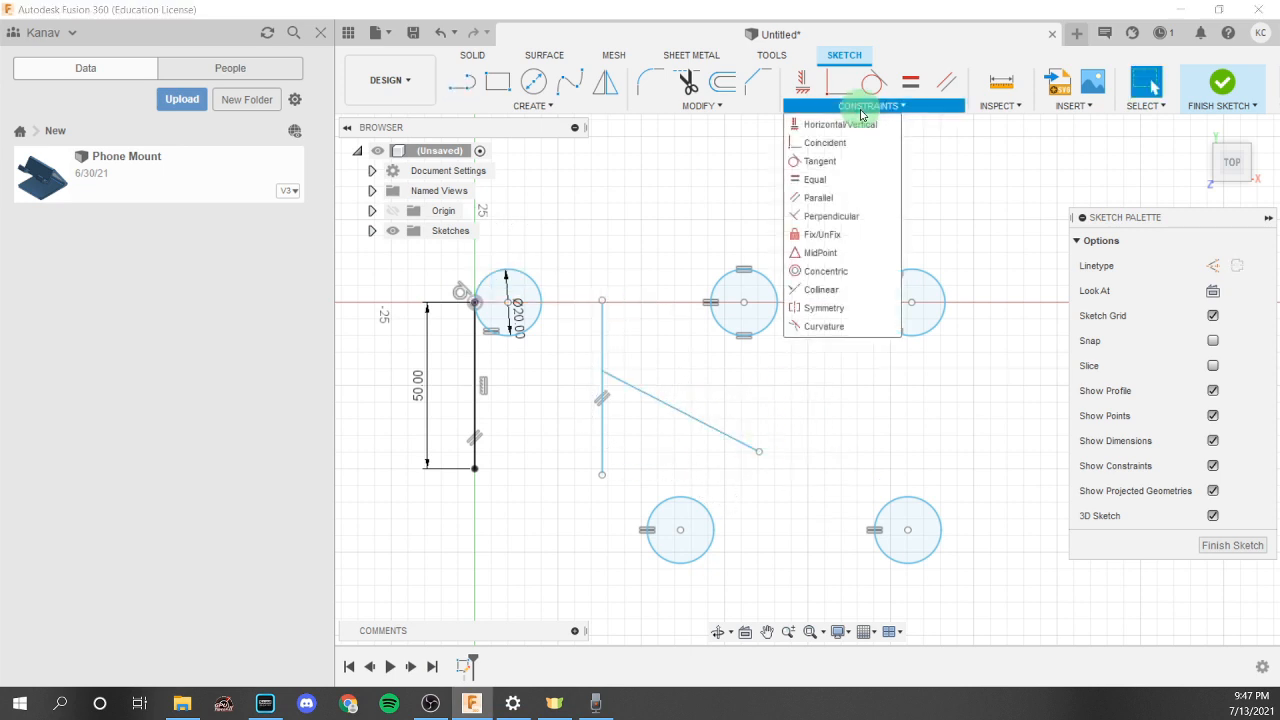
click(831, 216)
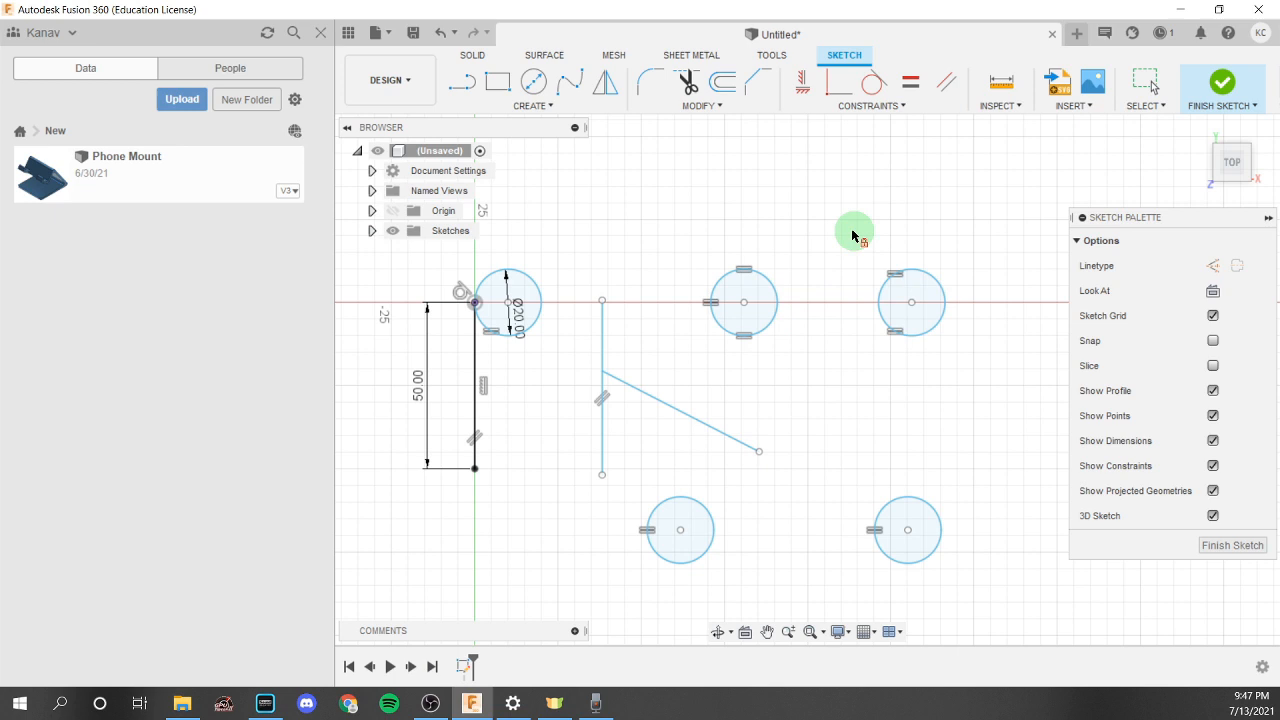
click(600, 350)
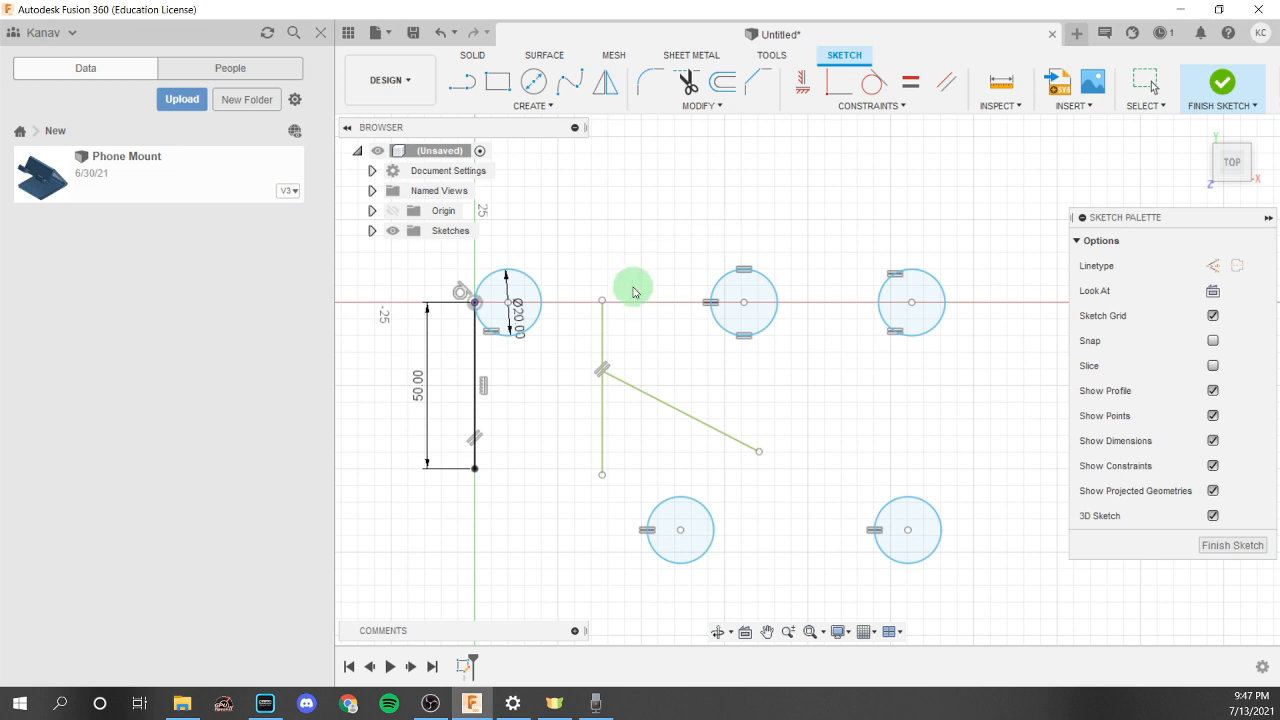
key(Escape)
Apply a Perpendicular constraint between the undimensioned vertical line and the slanted line attached to it.
click(868, 106)
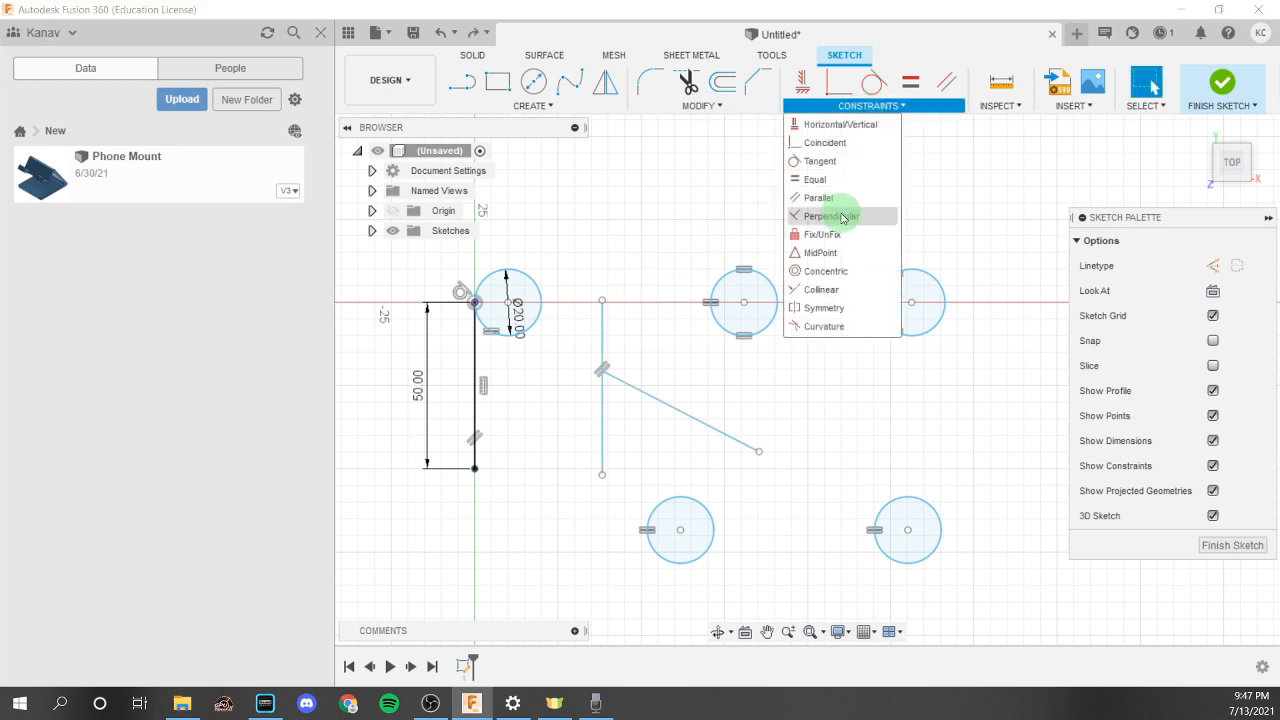
click(829, 214)
click(601, 367)
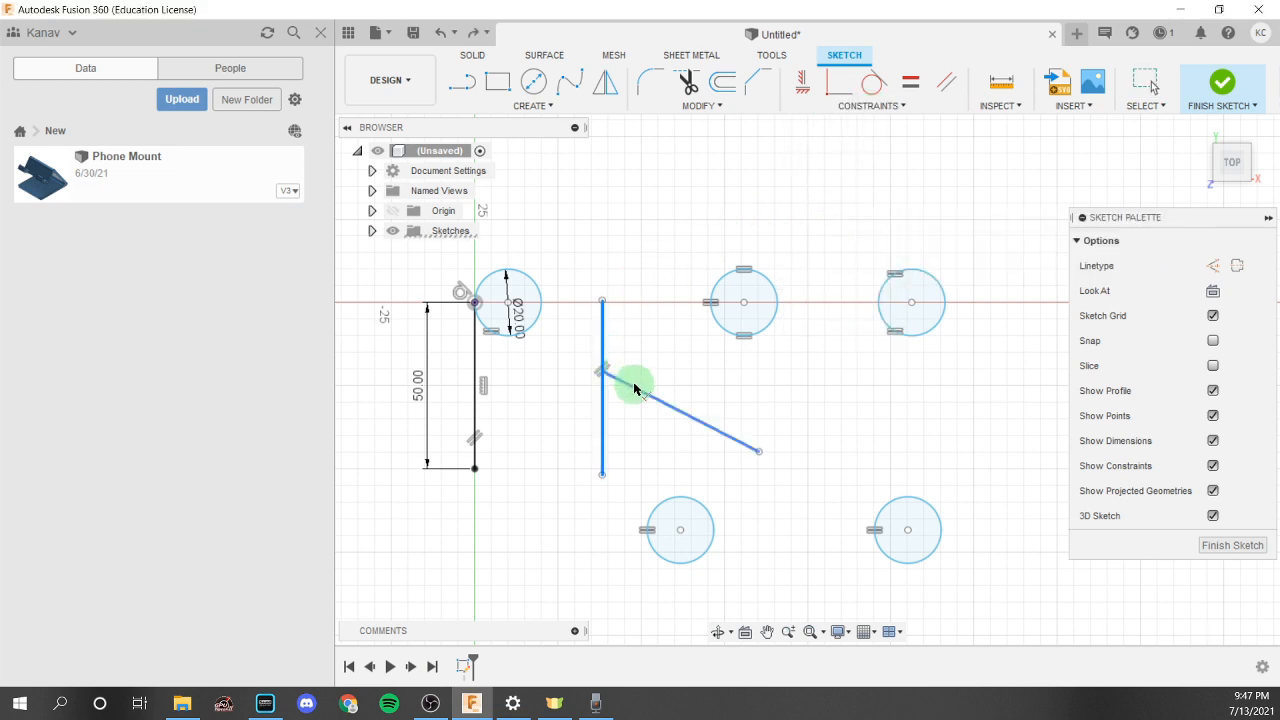
click(632, 386)
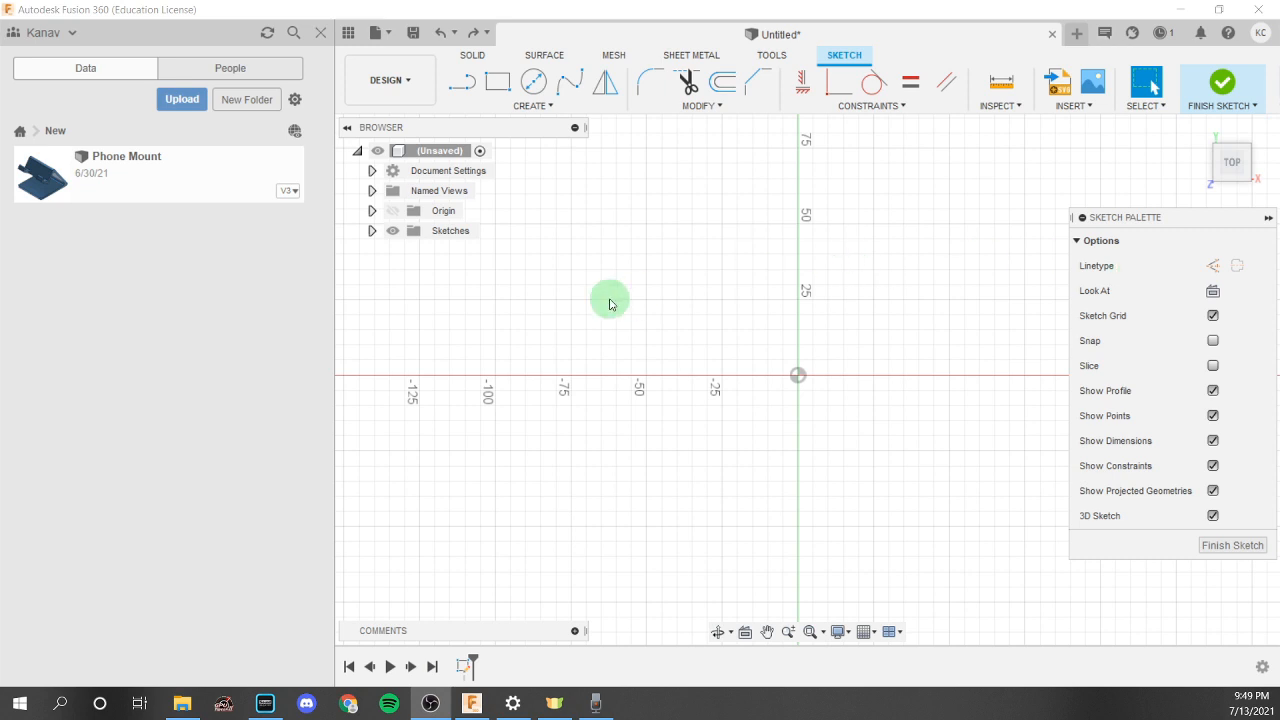
Sketch a horizontal line about 84 mm long from the origin along the positive horizontal axis.
middle_drag(610, 302, 529, 270)
click(441, 33)
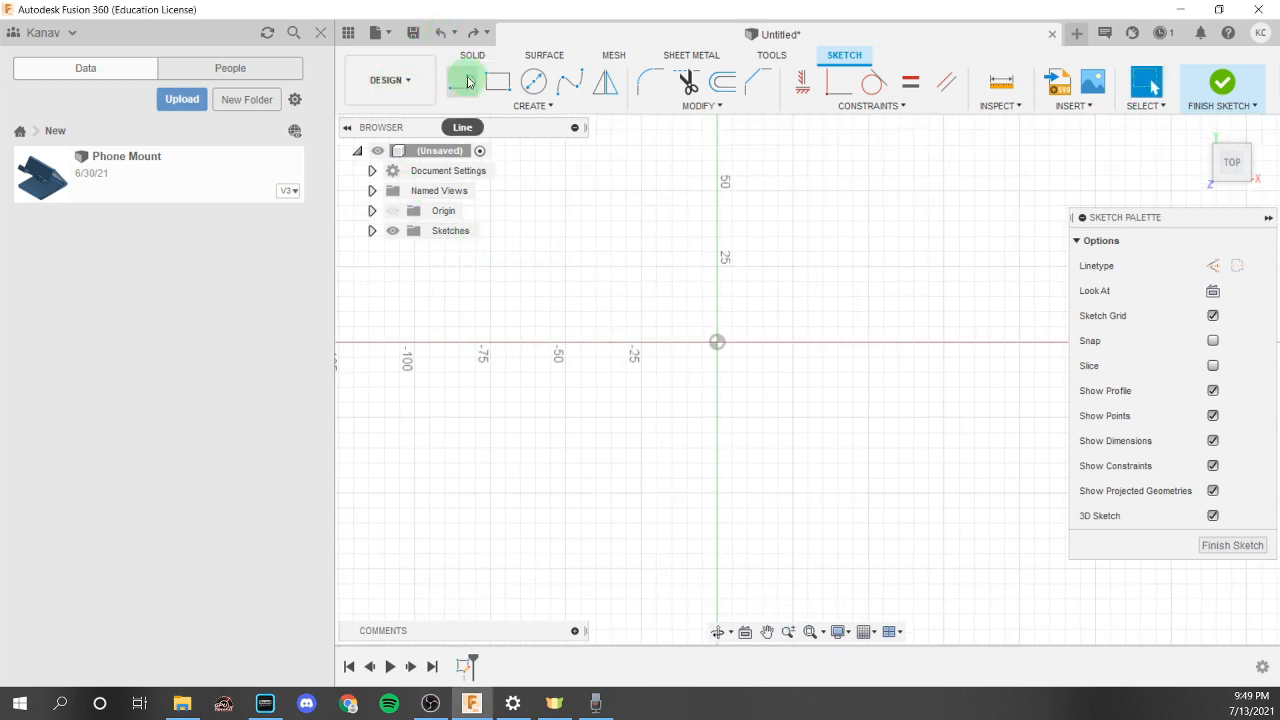
click(462, 81)
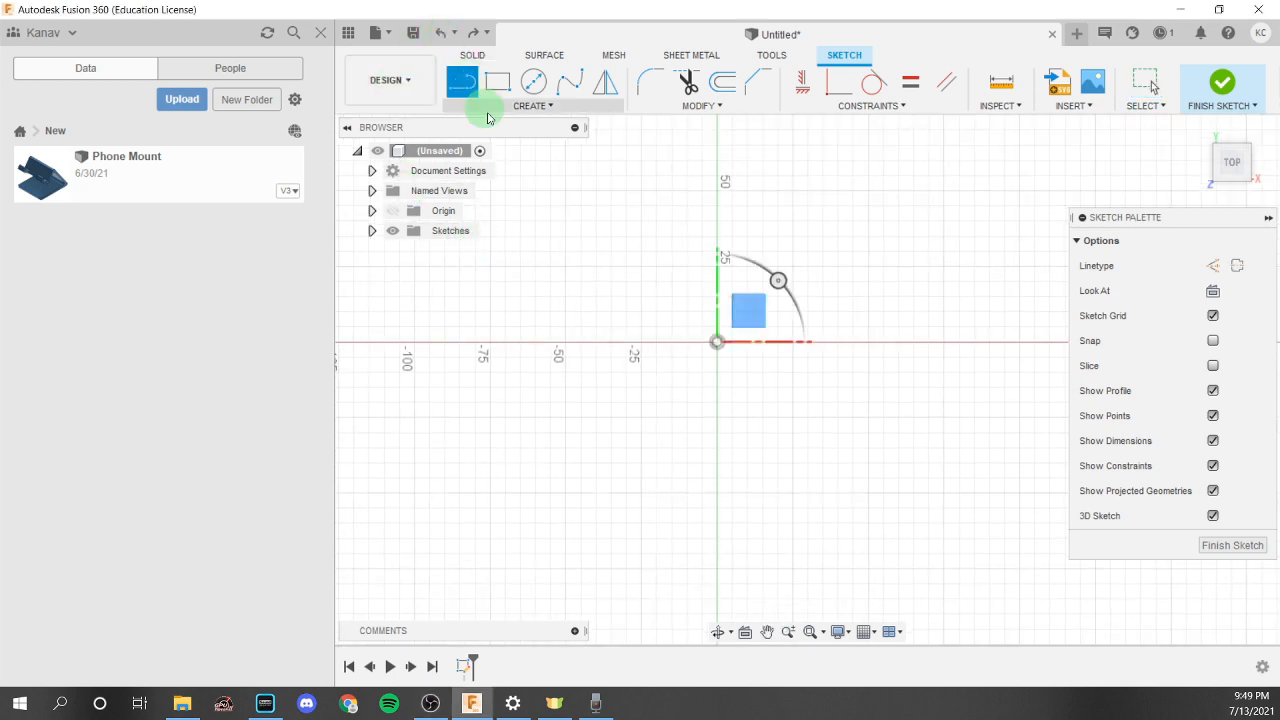
click(717, 343)
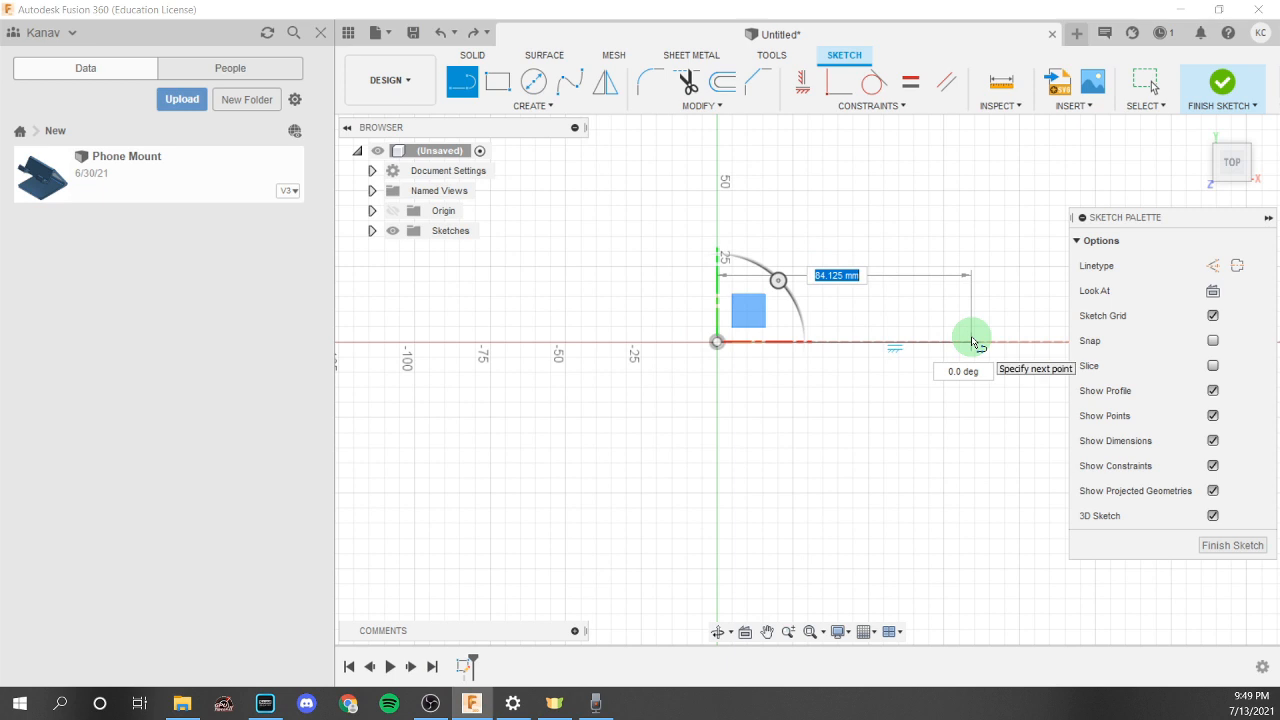
click(971, 342)
key(Escape)
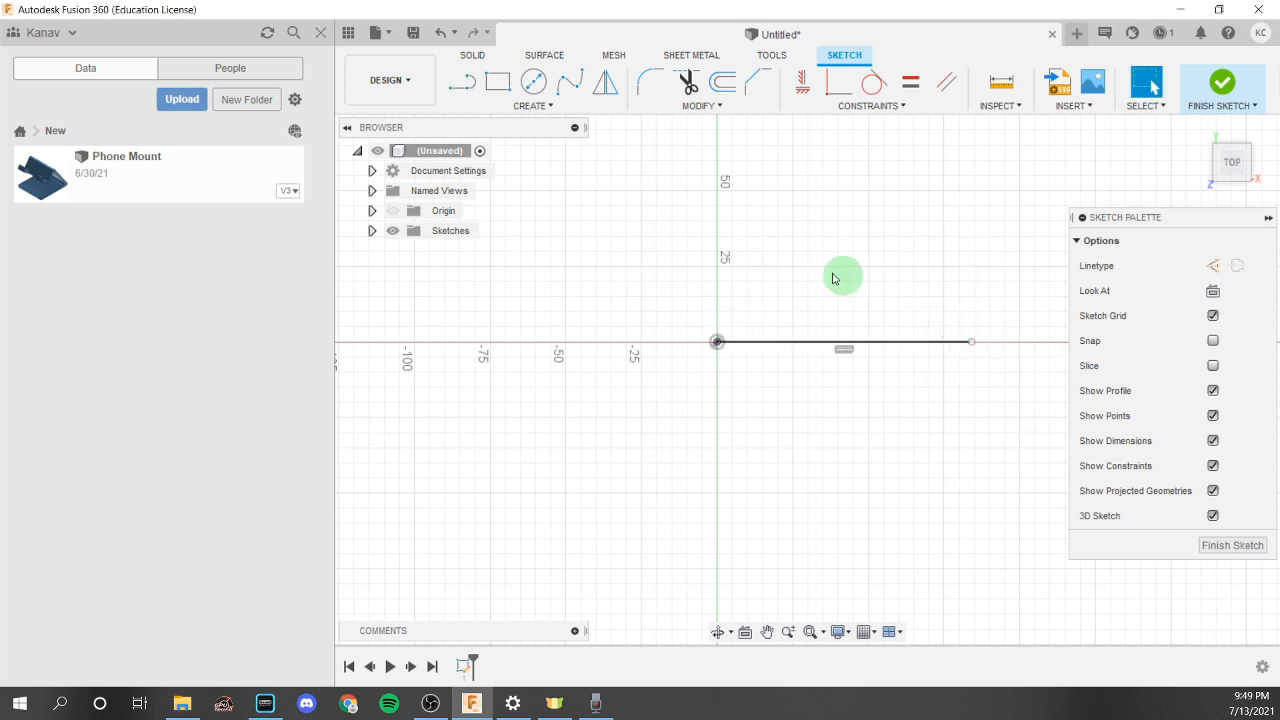
key(Escape)
Change the horizontal line's linetype to construction.
middle_drag(834, 277, 745, 264)
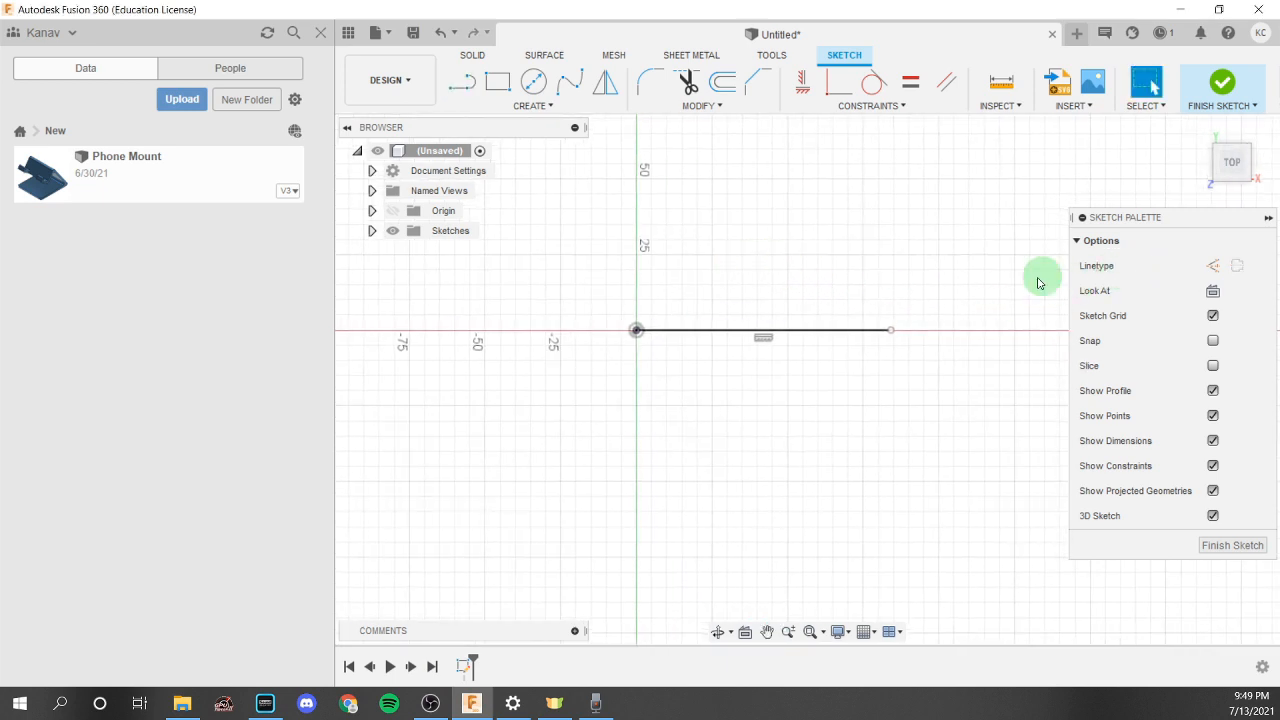
click(850, 330)
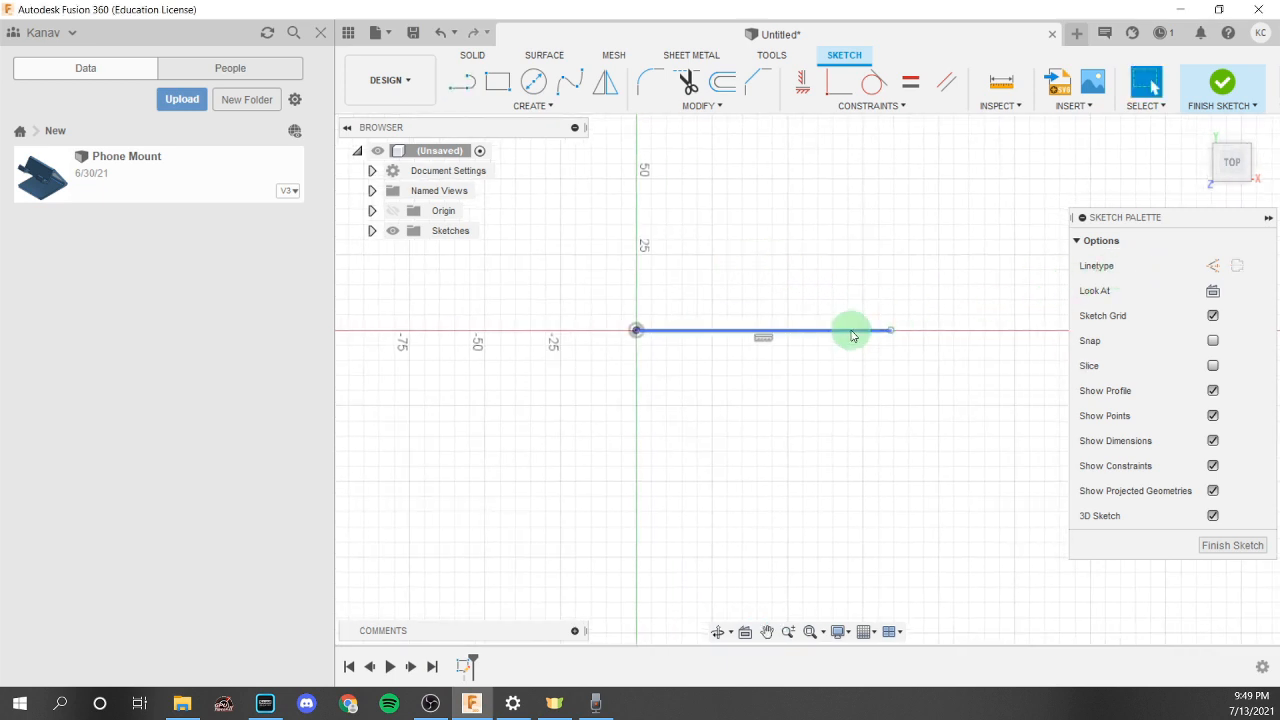
click(1213, 265)
click(969, 281)
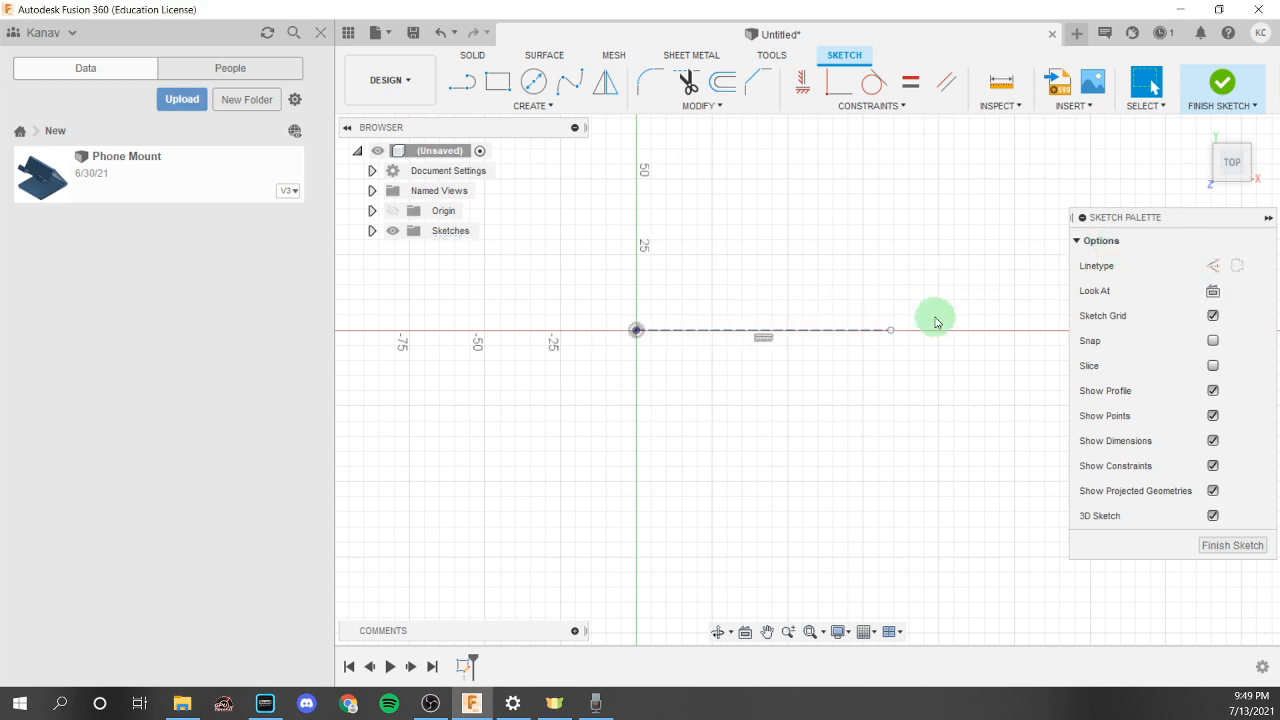
Undo the construction linetype change and the horizontal line itself.
key(ctrl+z)
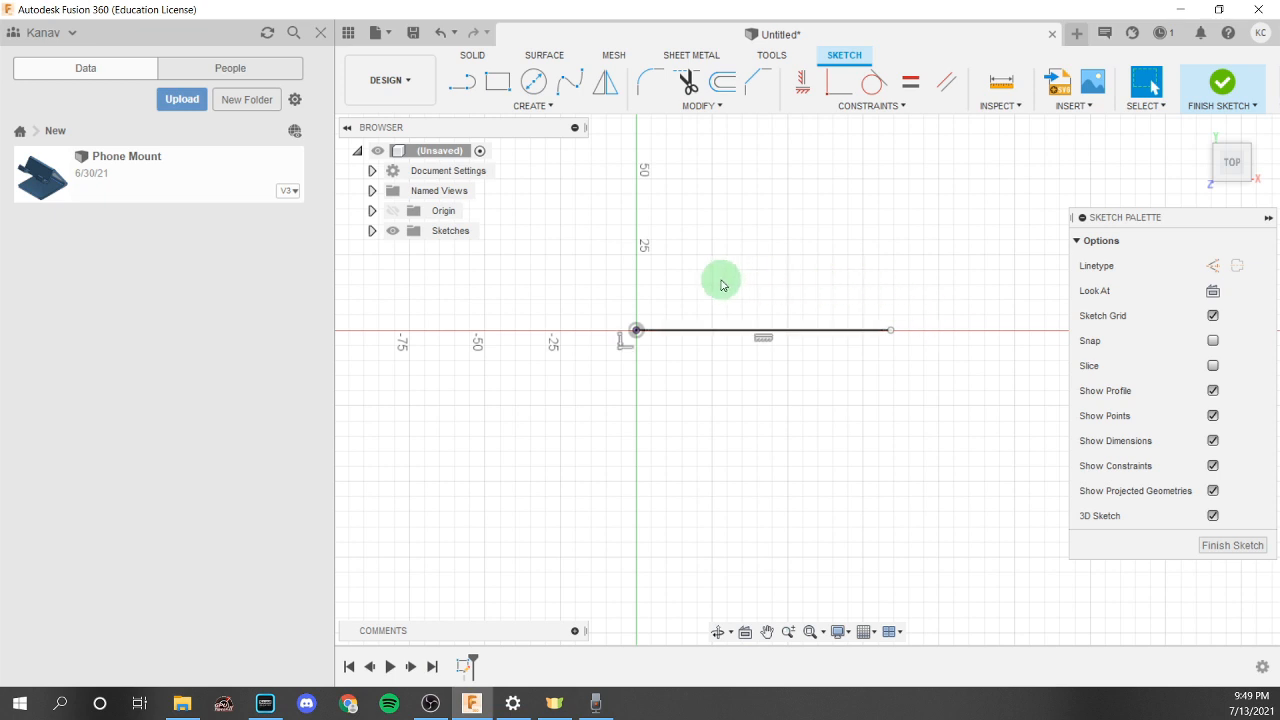
key(ctrl+z)
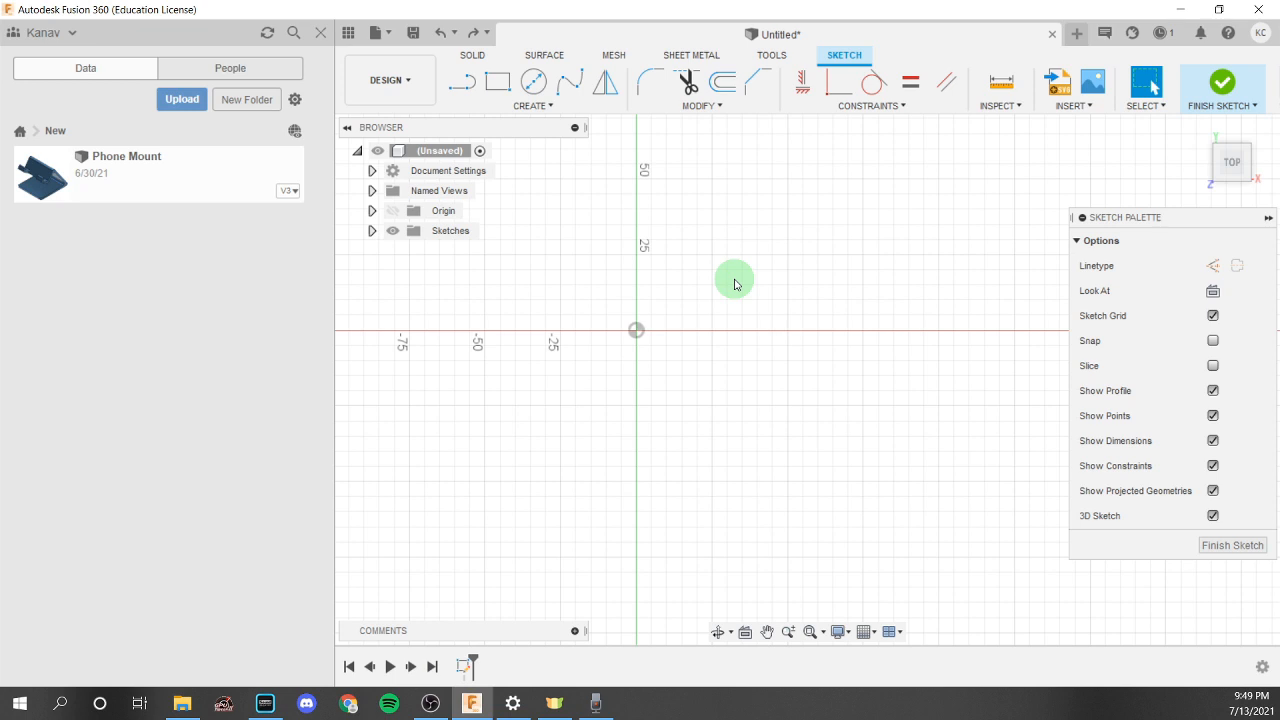
click(461, 81)
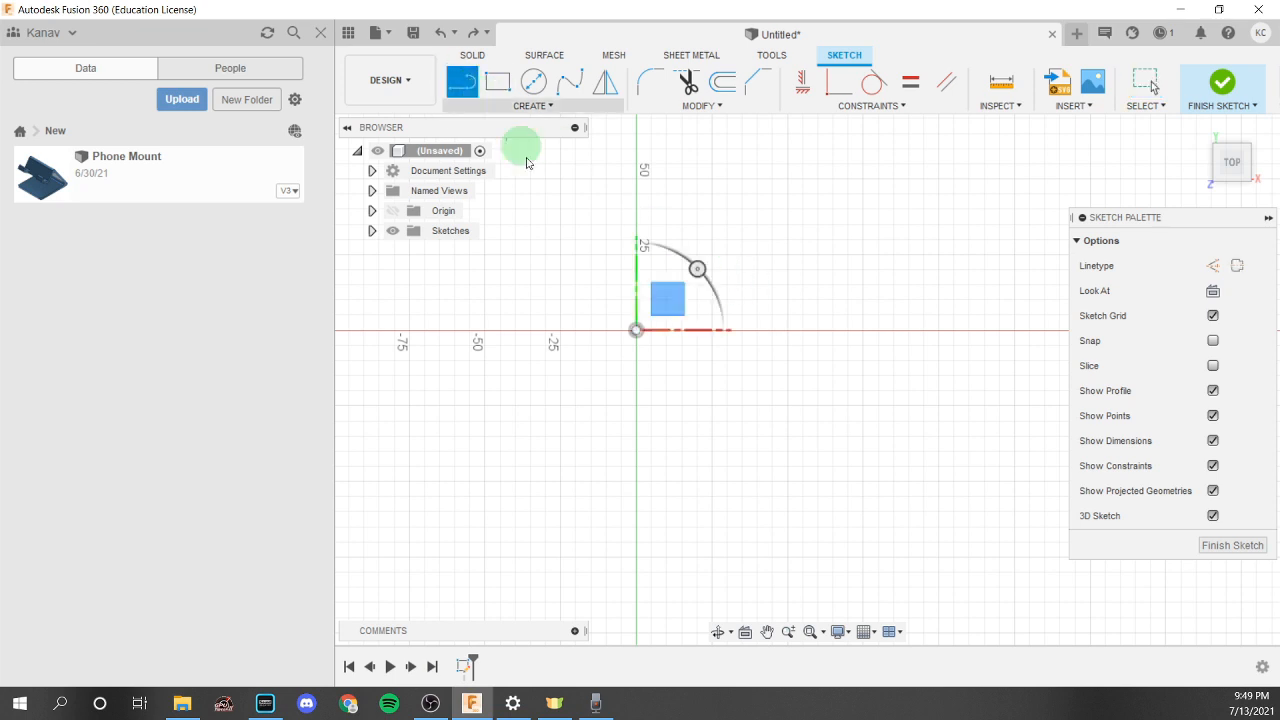
click(637, 333)
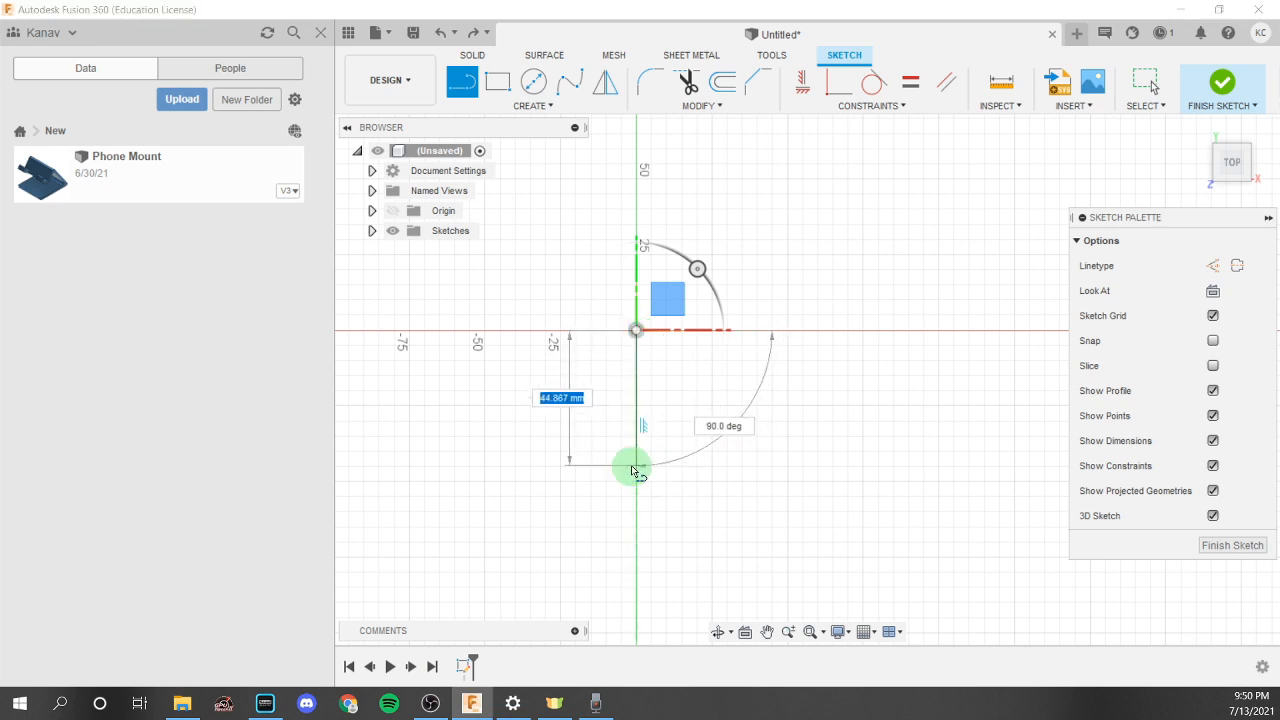
key(Escape)
Sketch a wide 2-point rectangle with one corner at the origin, extending below the horizontal axis on its positive side.
key(r)
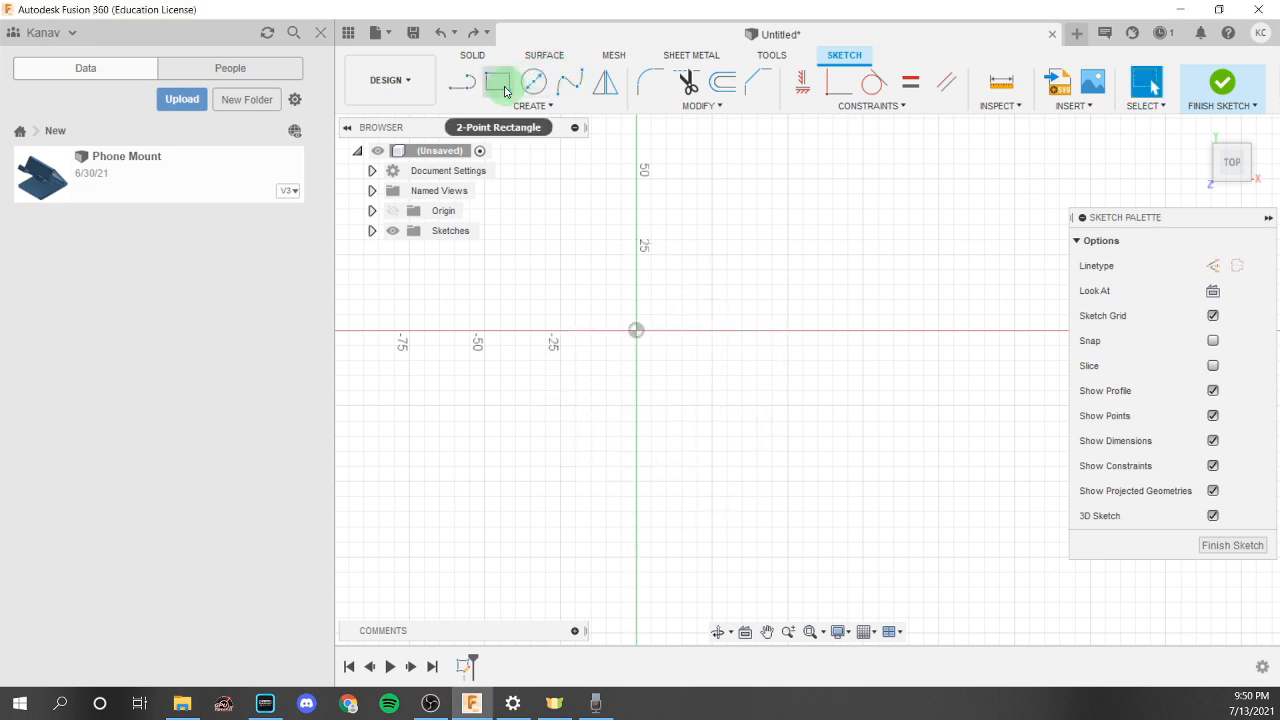
click(637, 330)
click(858, 448)
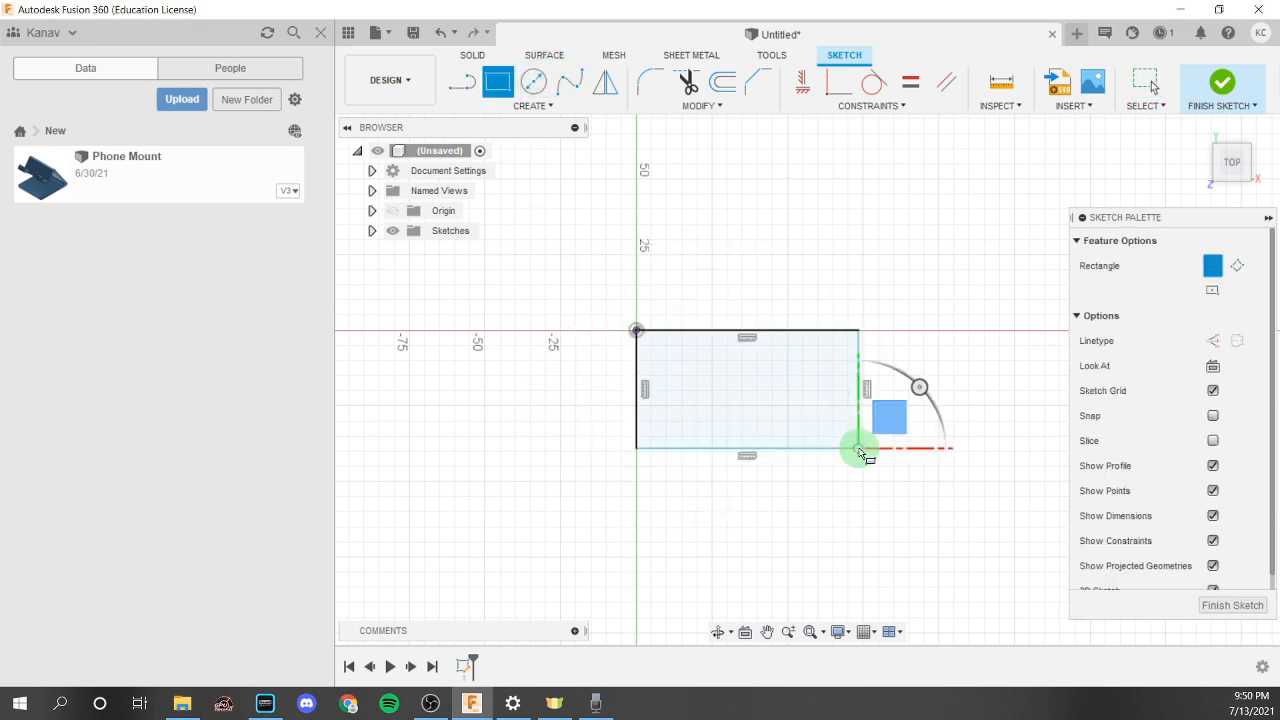
Sketch two connected lines from the rectangle's far corner on the horizontal axis to a peak above its middle and back to the origin.
click(462, 82)
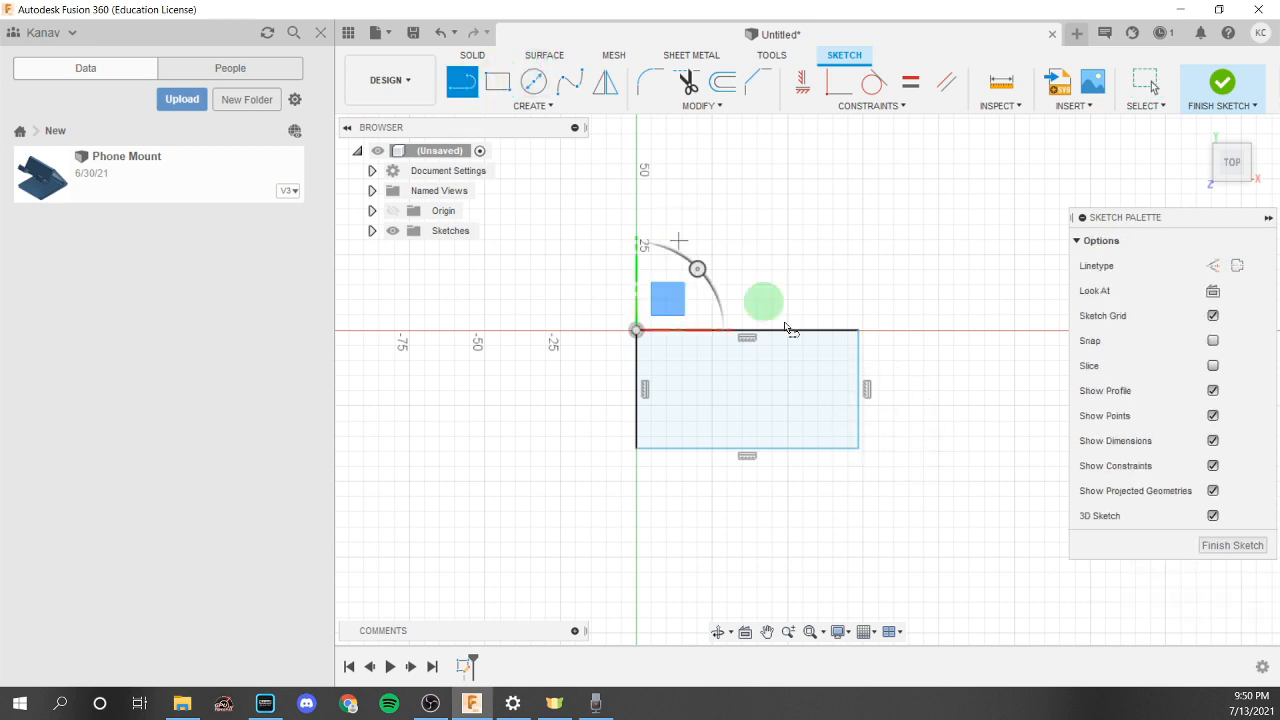
click(859, 333)
click(747, 216)
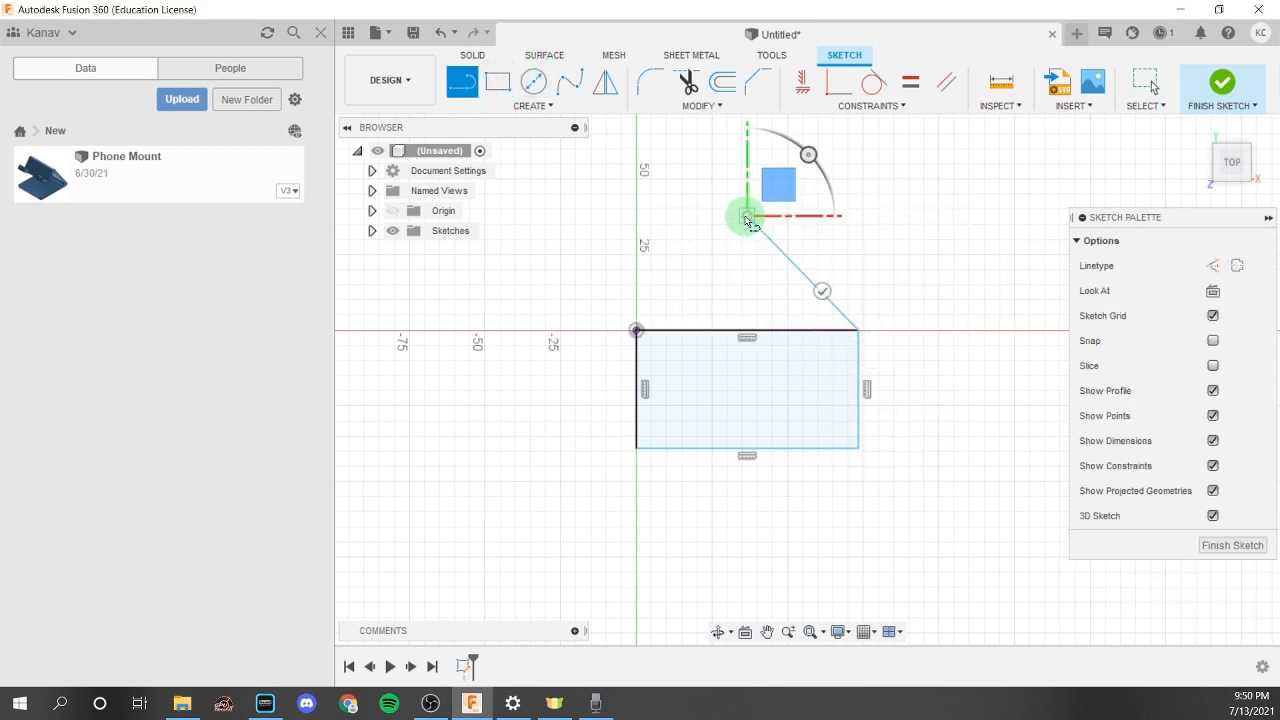
click(637, 330)
key(Escape)
Change the edge shared by the triangle and rectangle to construction linetype and move its free end slightly outward along the horizontal axis.
click(743, 391)
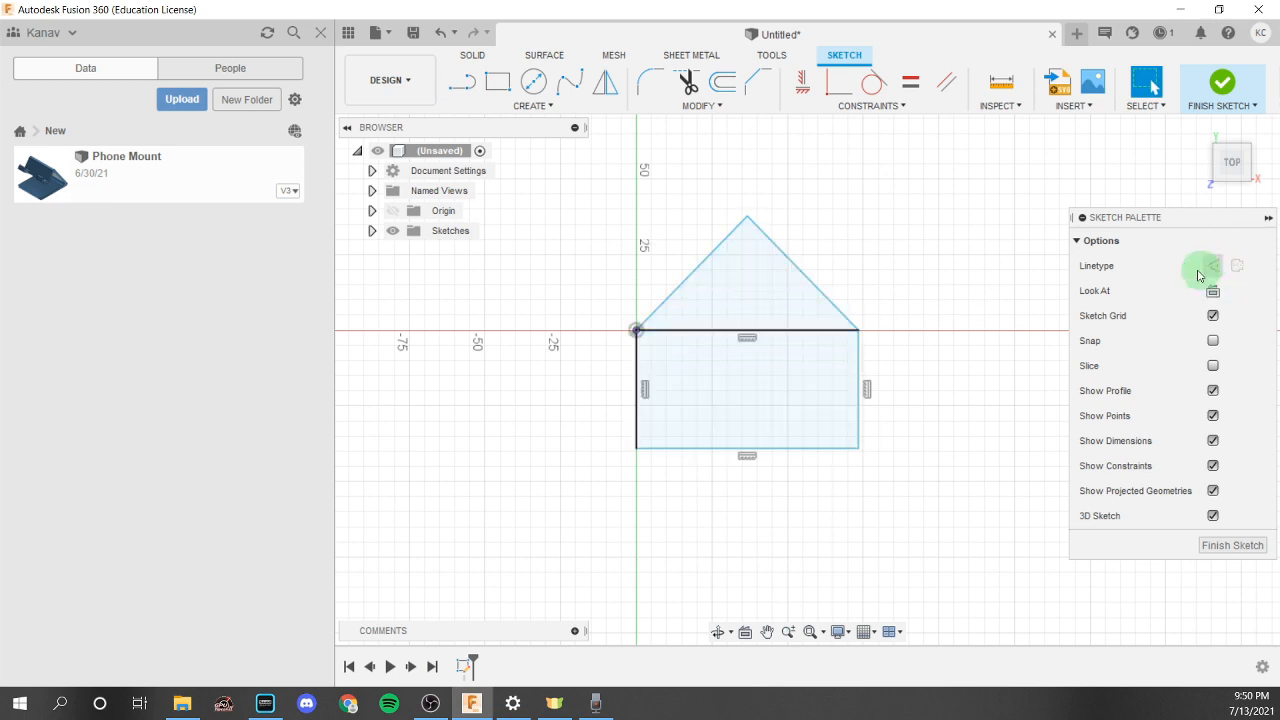
click(818, 336)
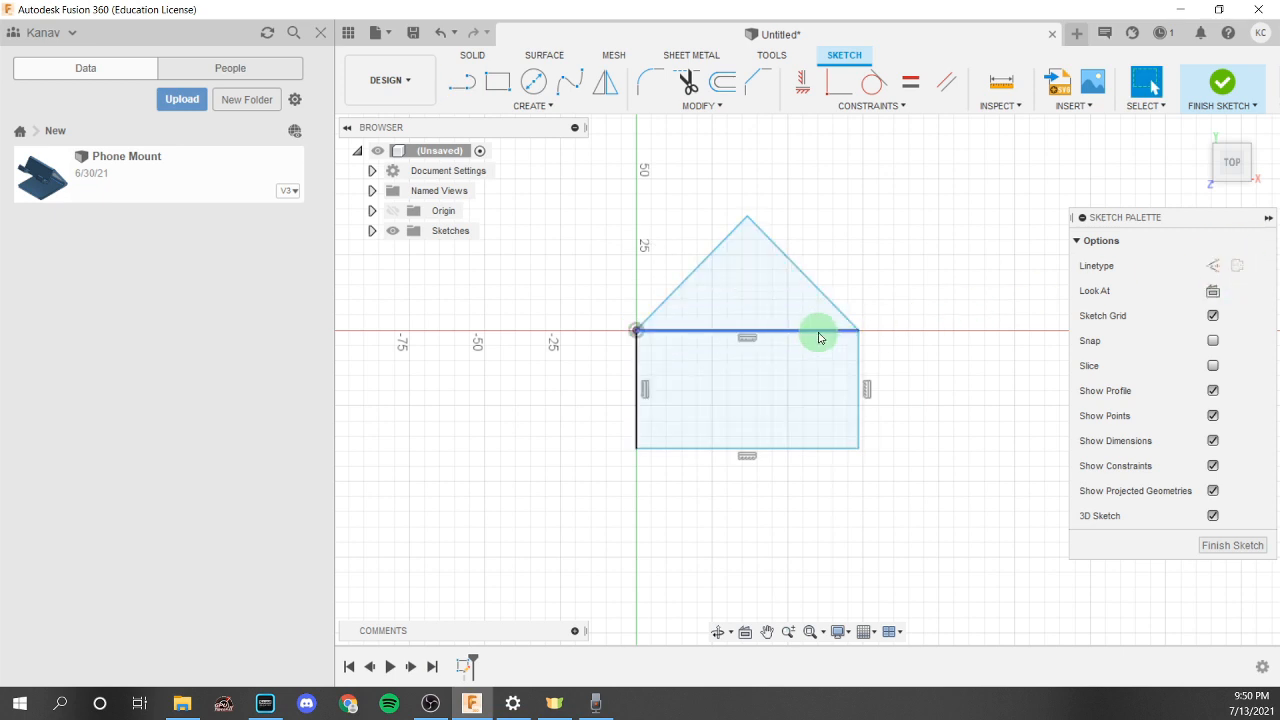
click(1212, 271)
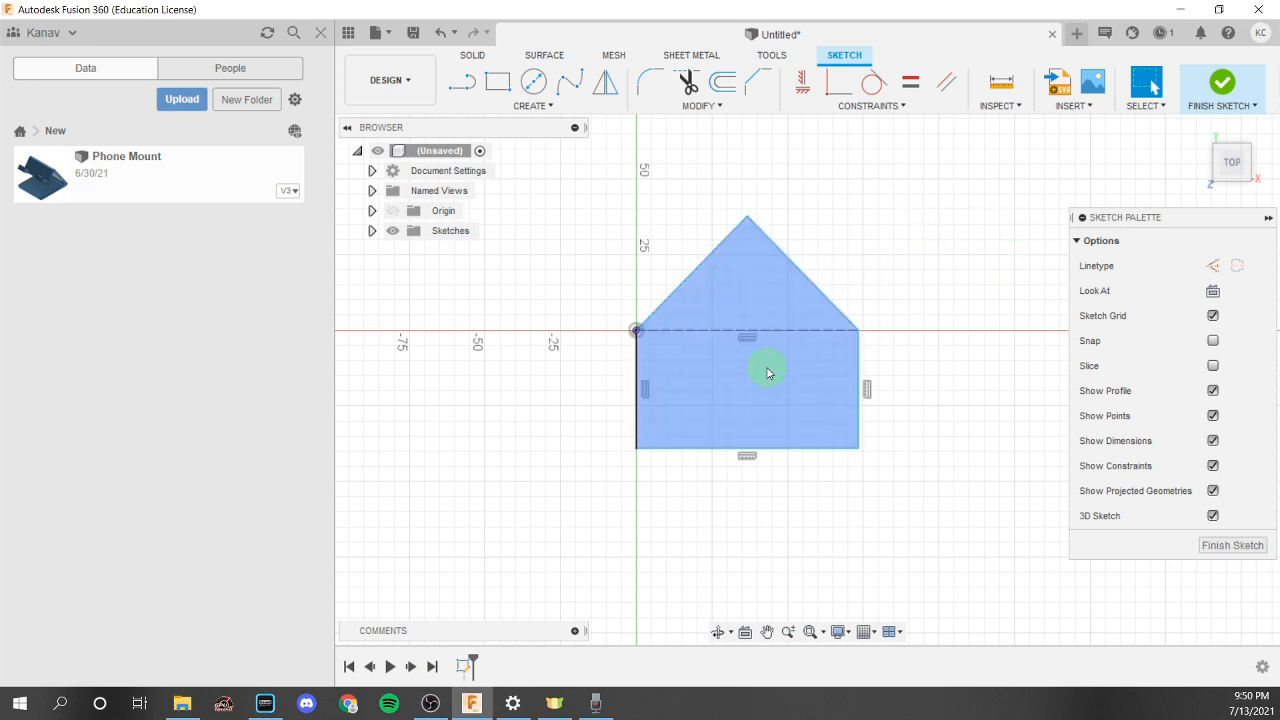
click(803, 330)
click(951, 278)
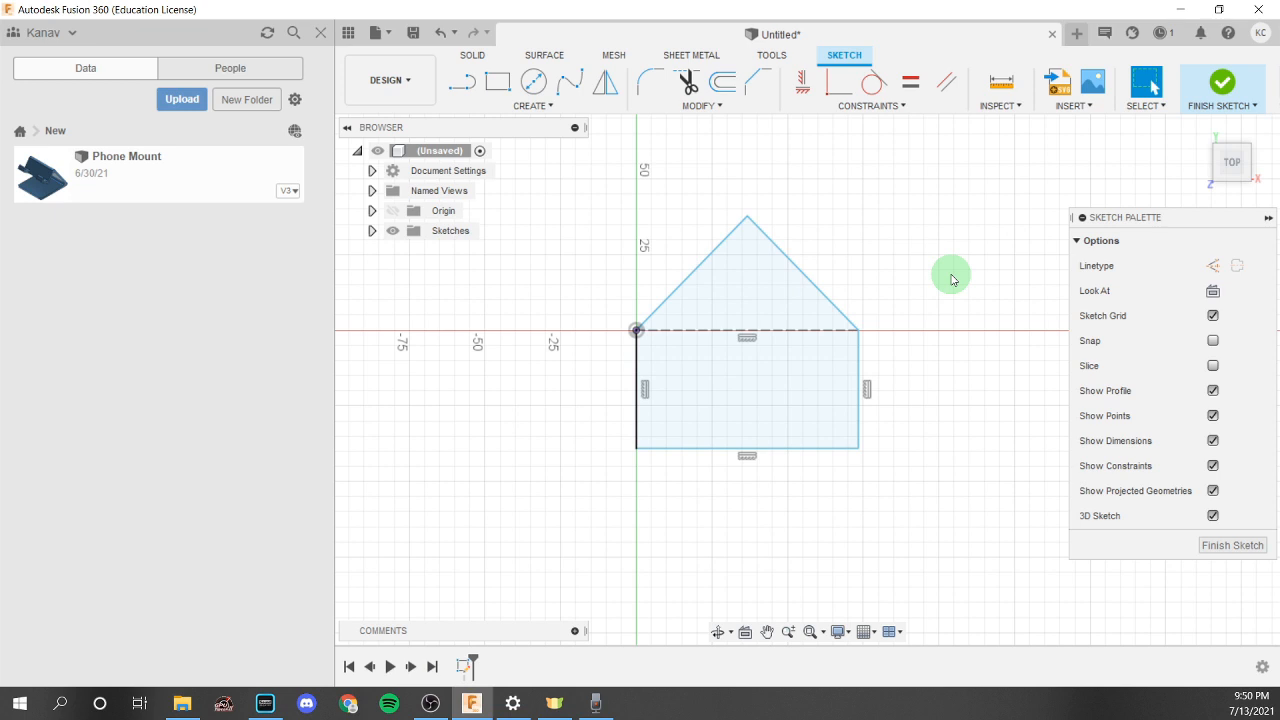
drag(857, 330, 862, 331)
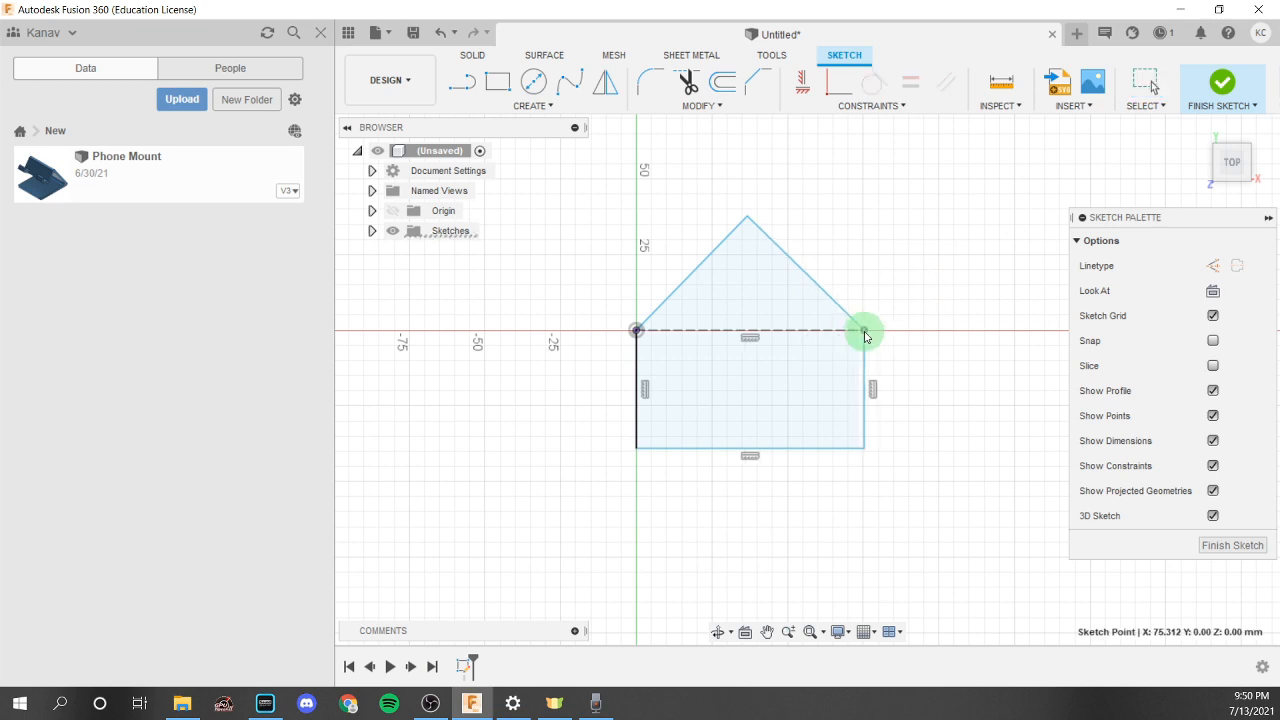
click(533, 81)
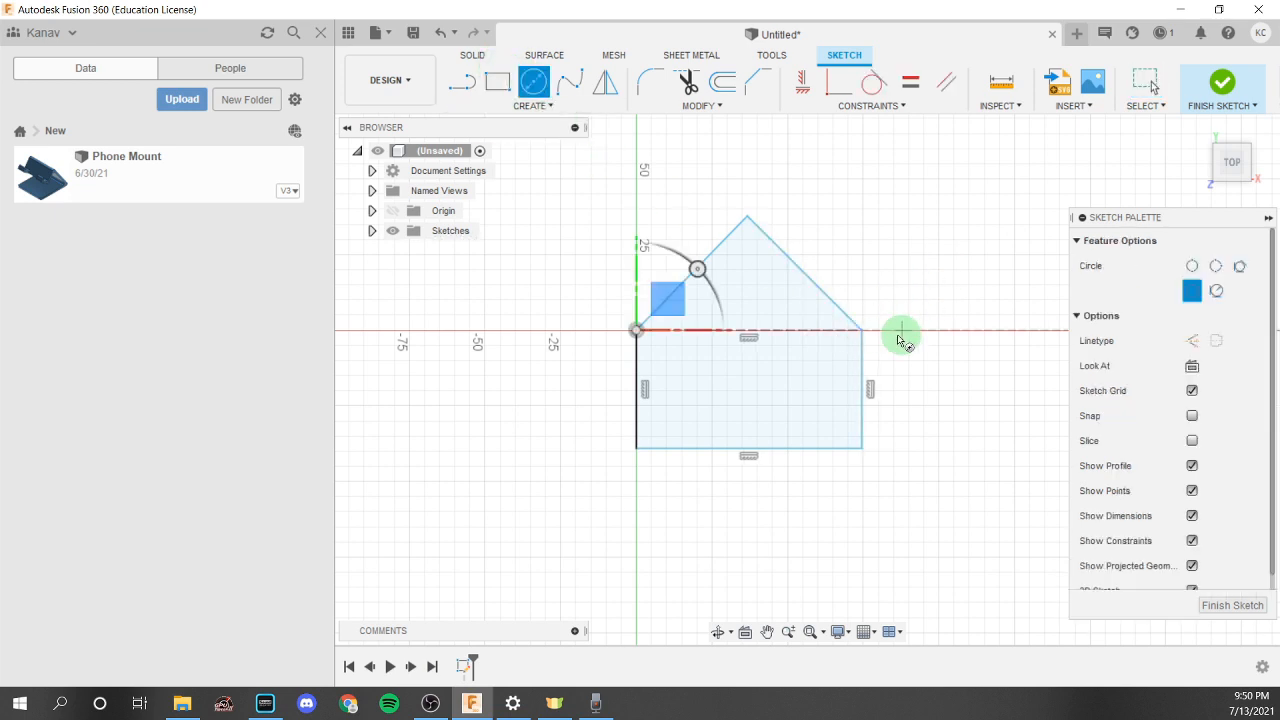
click(862, 331)
key(Escape)
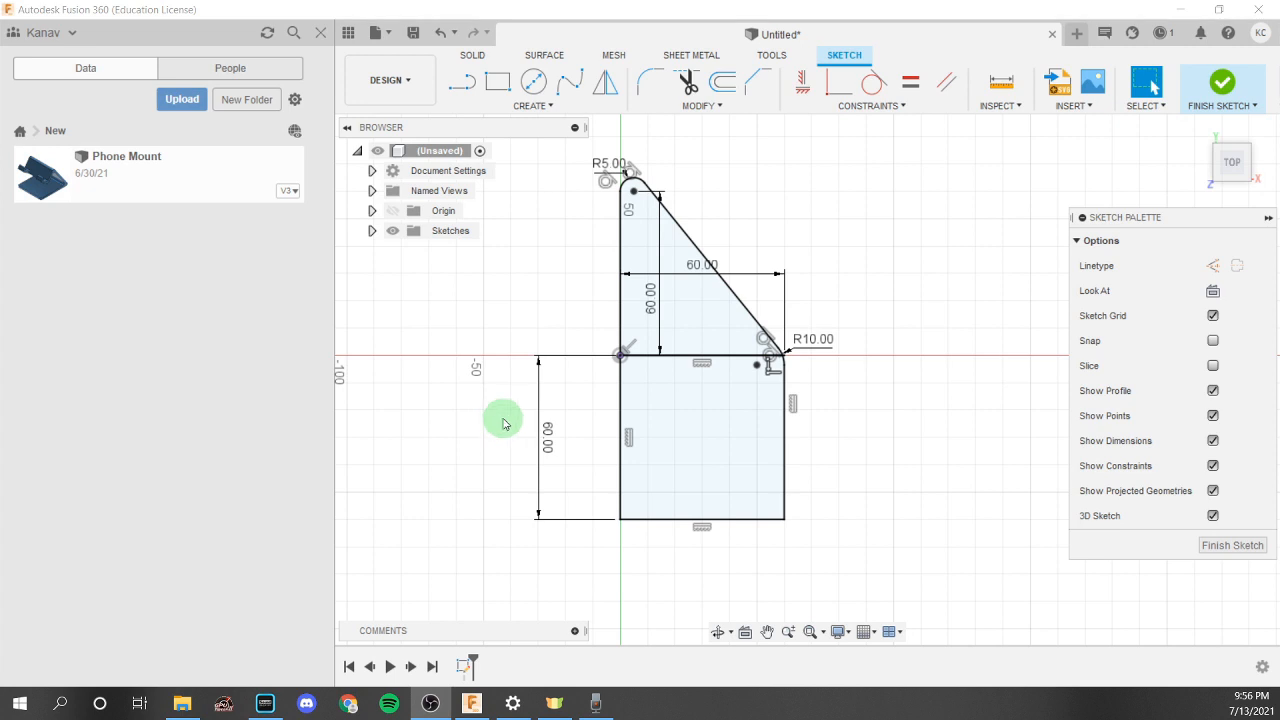
Finish the sketch containing the filleted triangle and the 60 mm square profile.
click(723, 344)
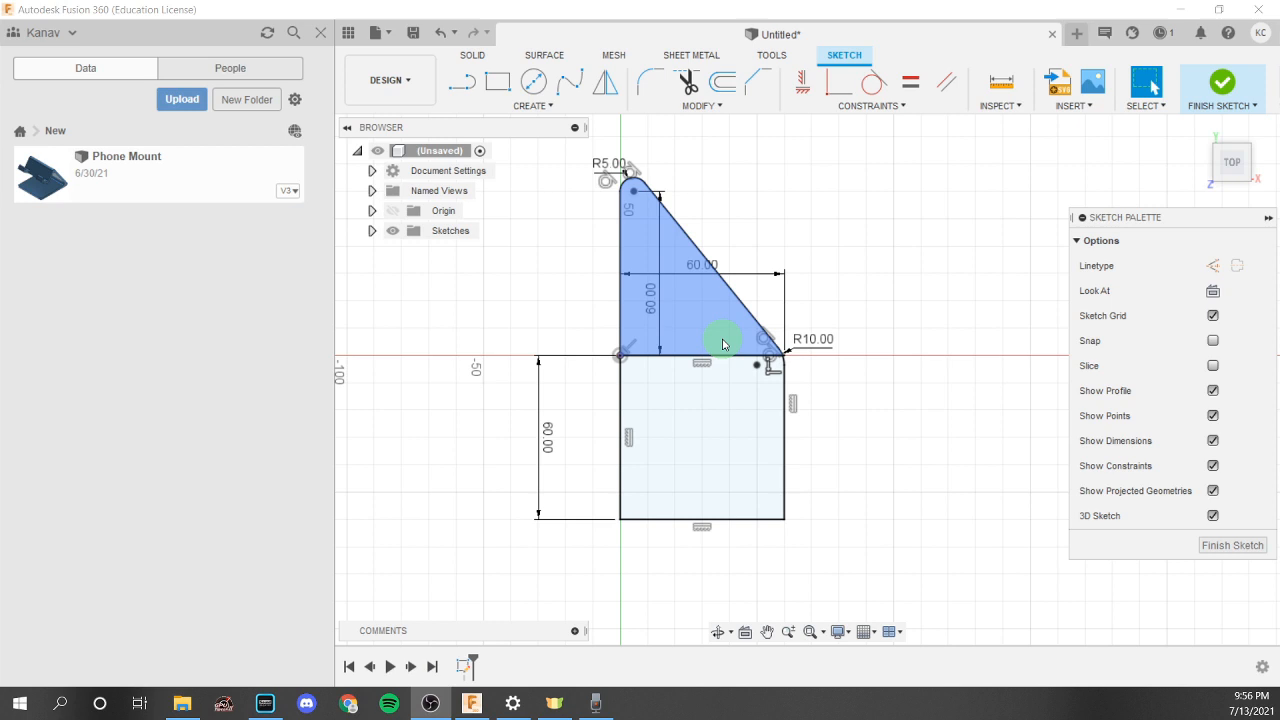
click(1234, 88)
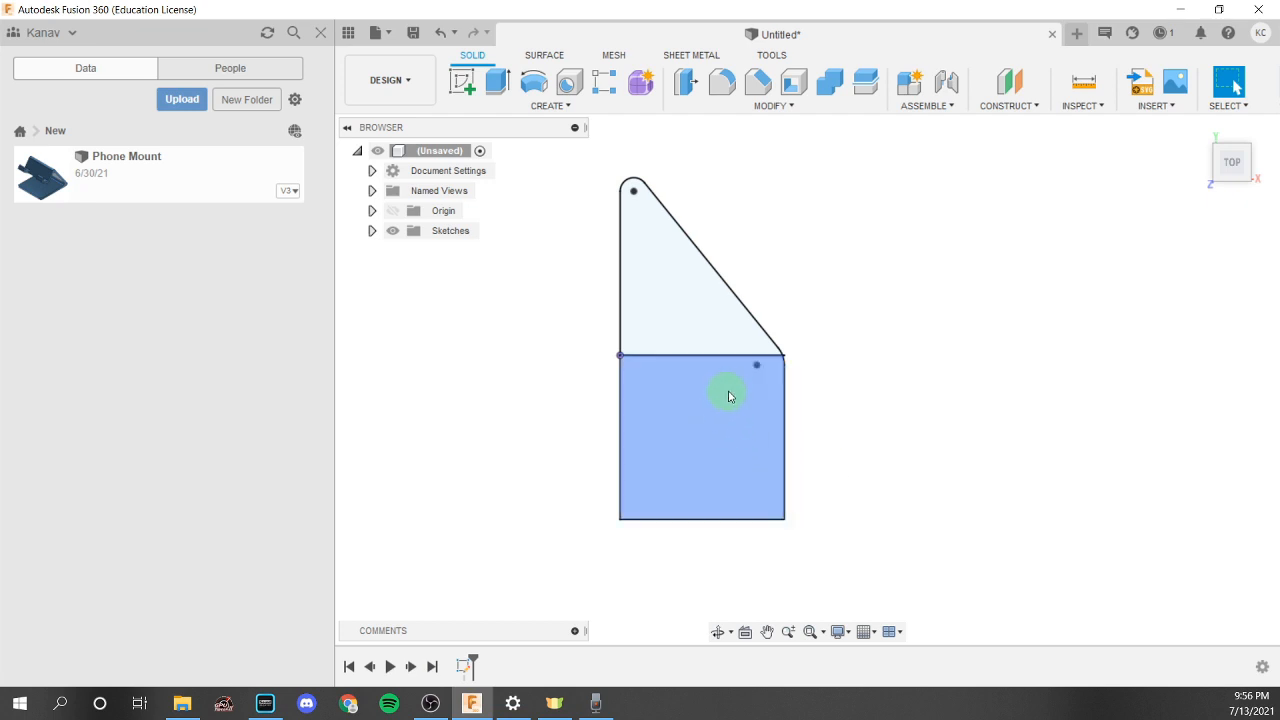
mouse_move(671, 380)
middle_down()
mouse_move(677, 286)
mouse_move(700, 363)
mouse_move(712, 309)
mouse_move(663, 297)
mouse_move(678, 309)
middle_up()
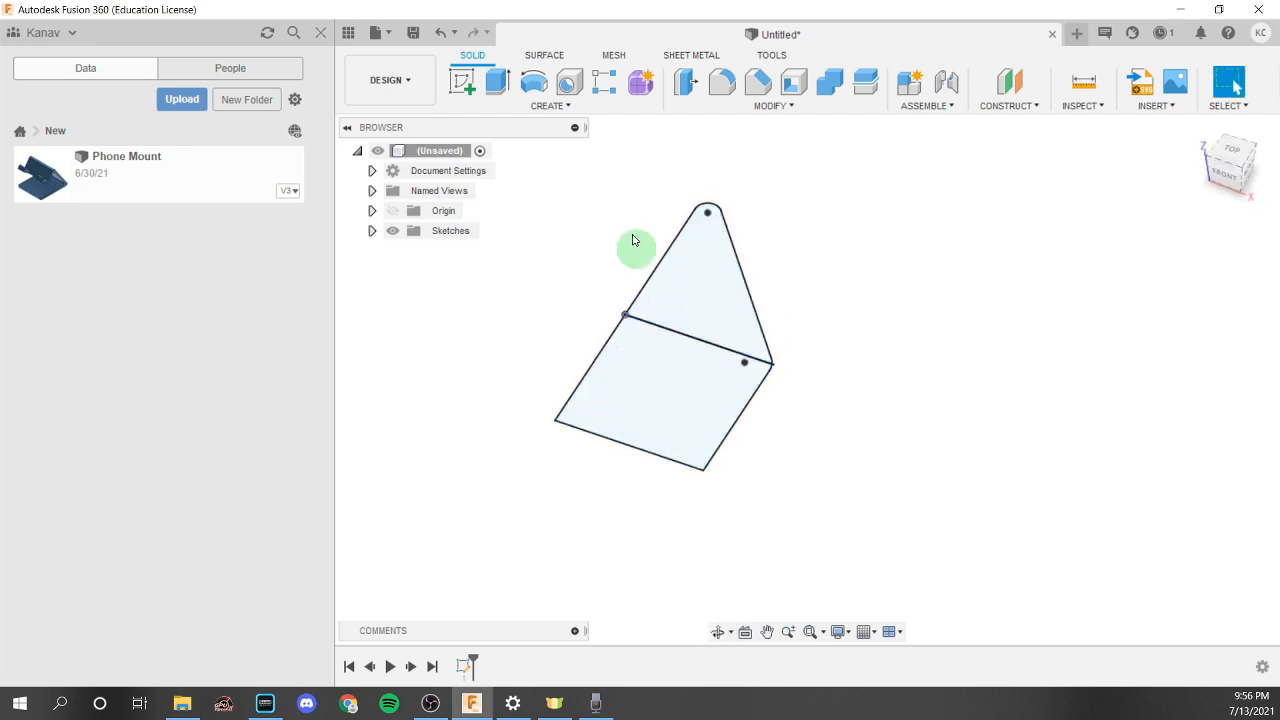
Set up a 360-degree Revolve of both sketch profiles about the square's edge that runs from the origin along the vertical sketch axis.
click(541, 86)
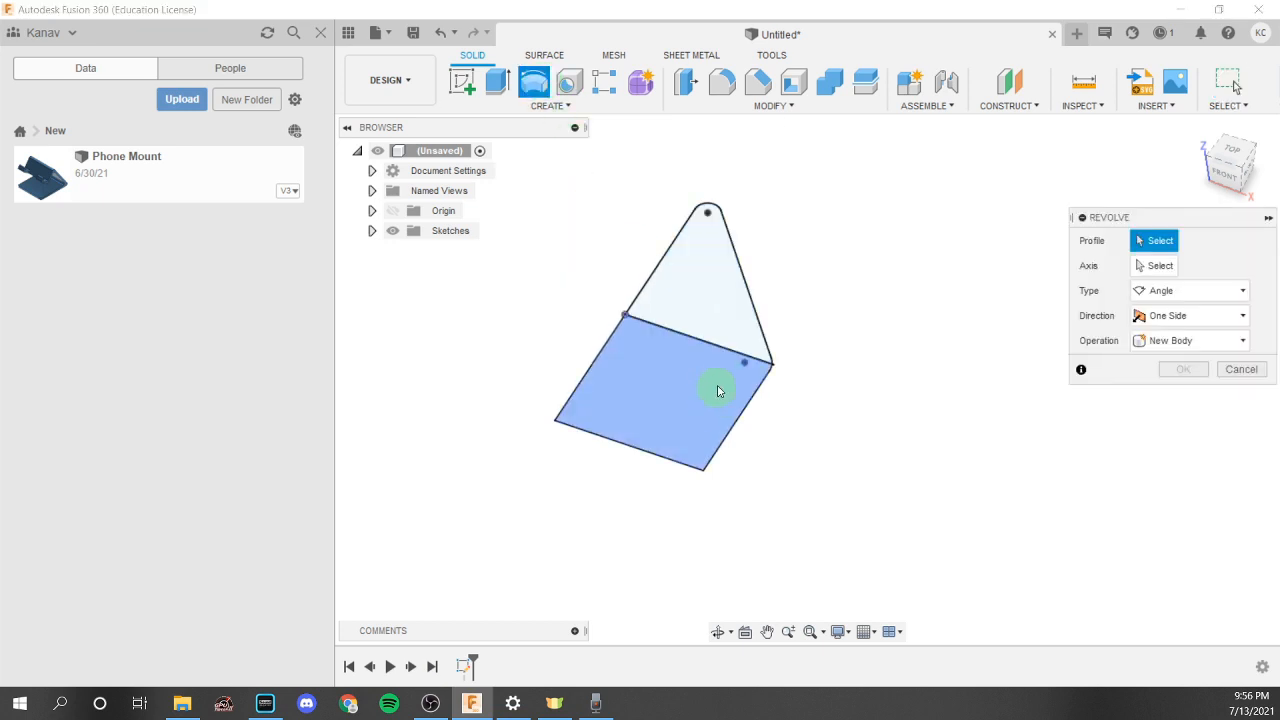
click(702, 414)
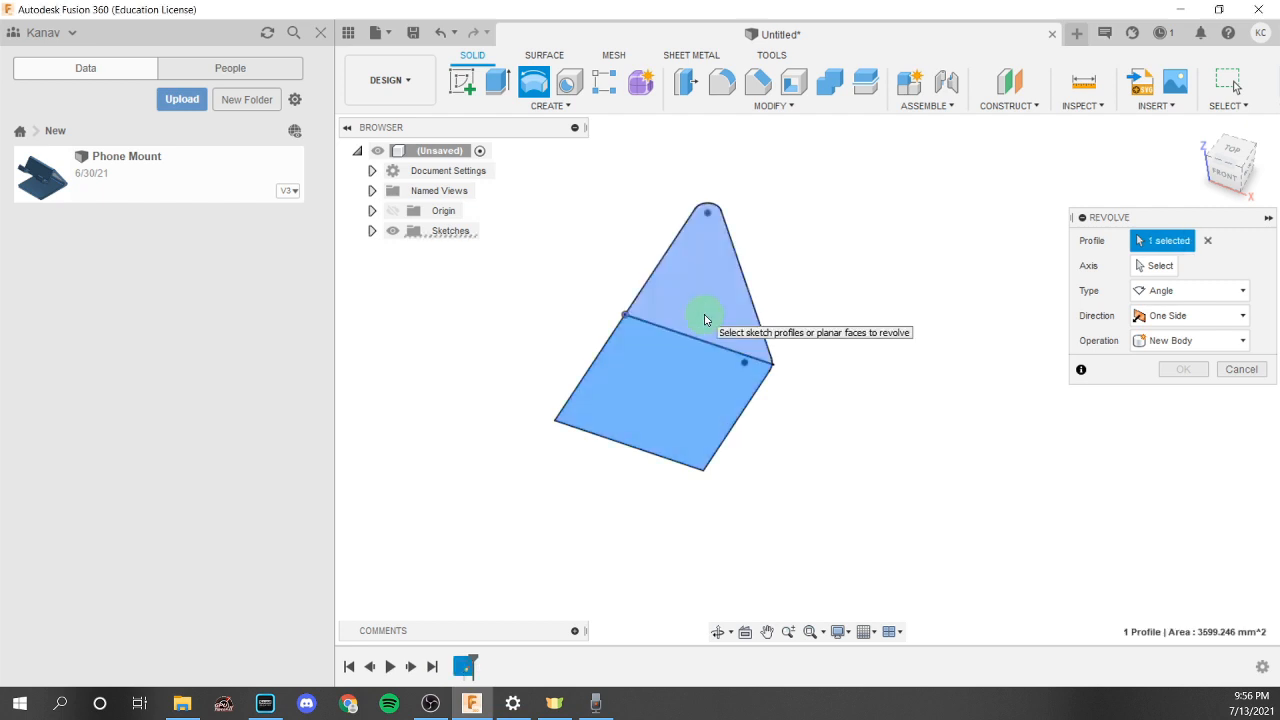
click(700, 314)
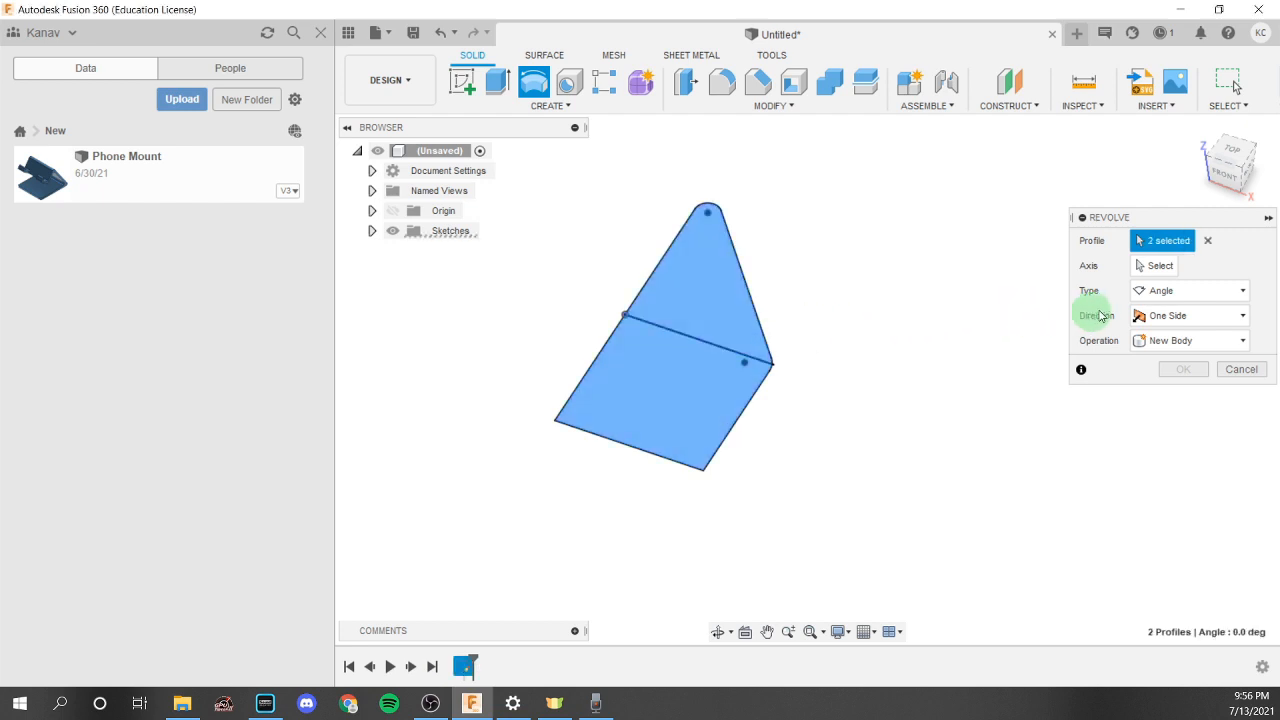
click(1146, 270)
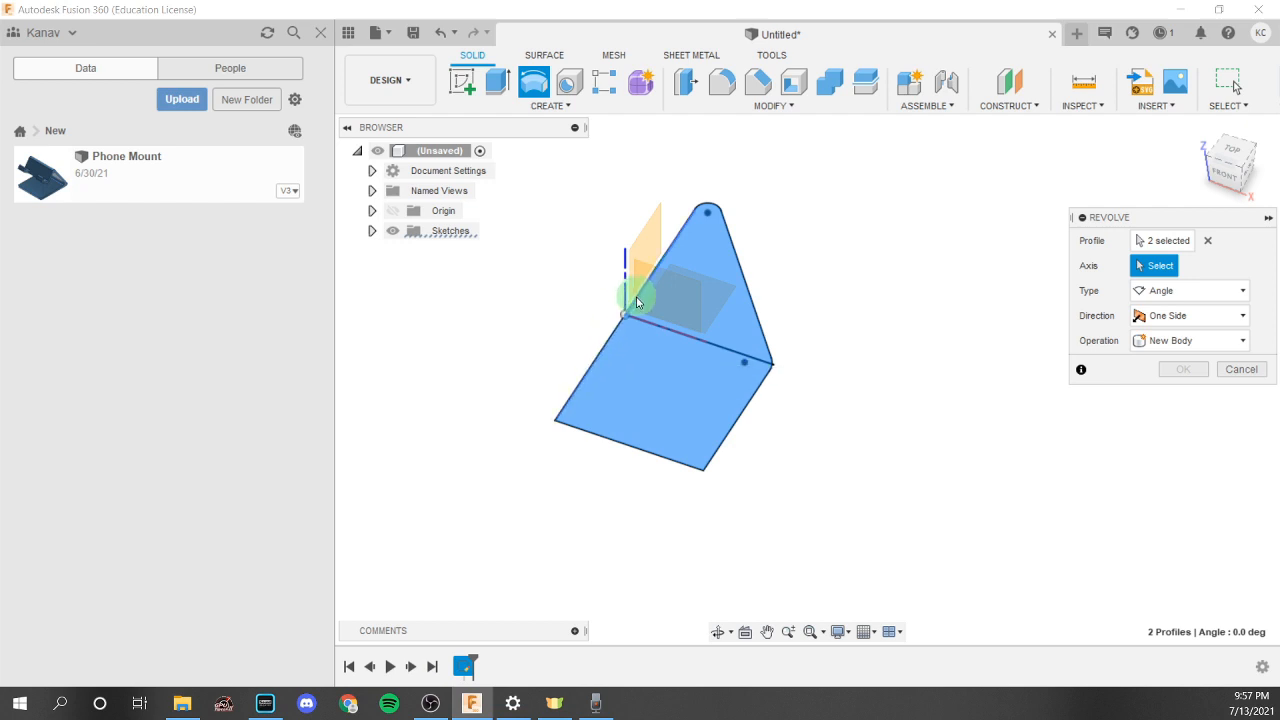
click(598, 360)
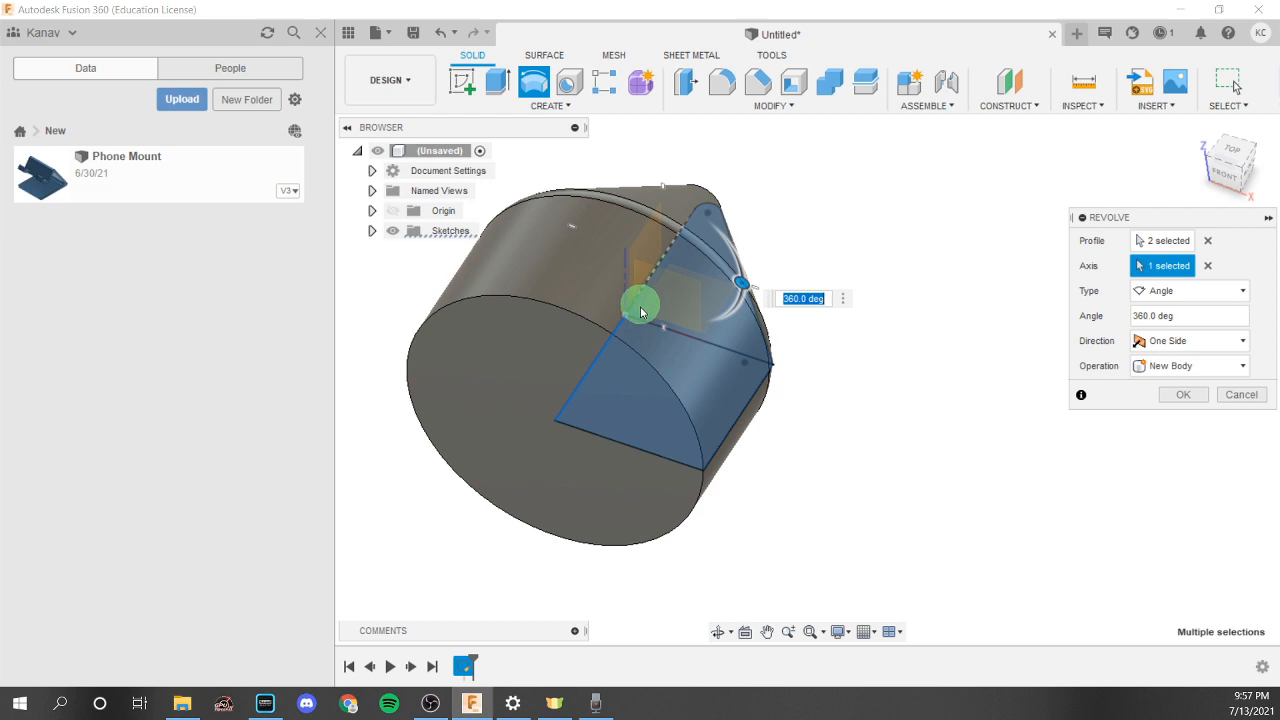
shift+middle_drag(641, 309, 666, 422)
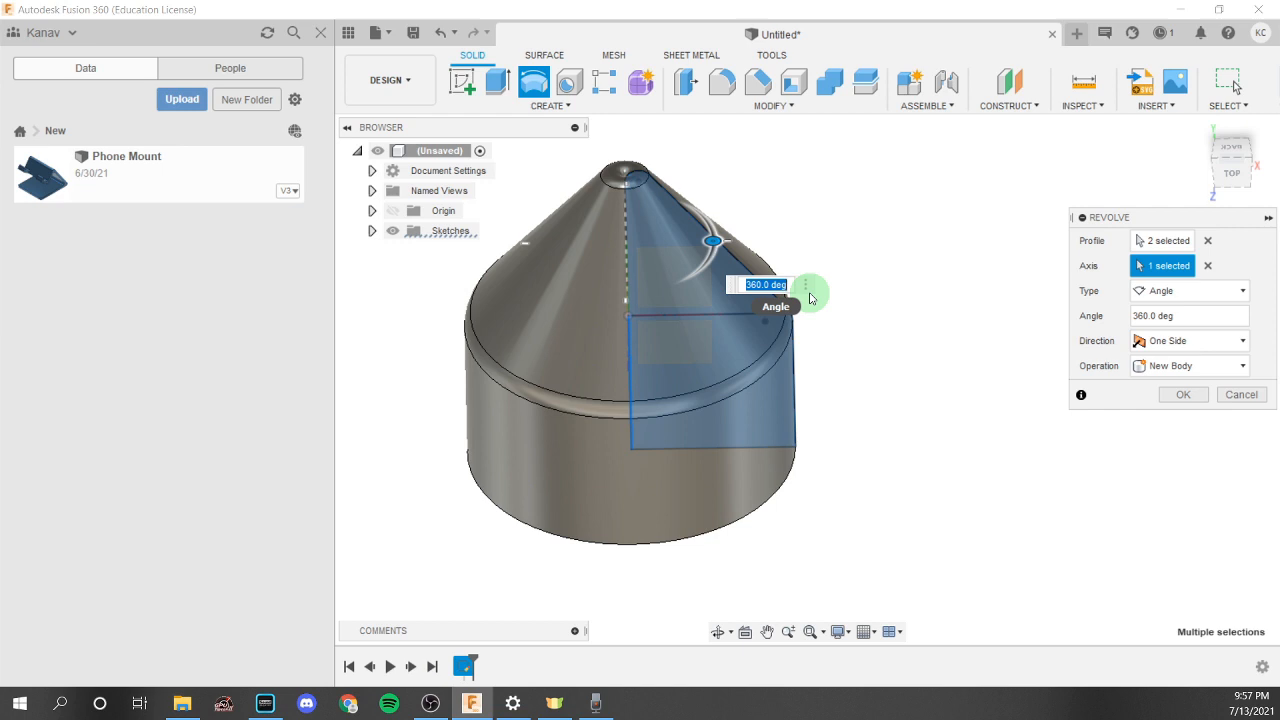
click(1192, 364)
click(1191, 364)
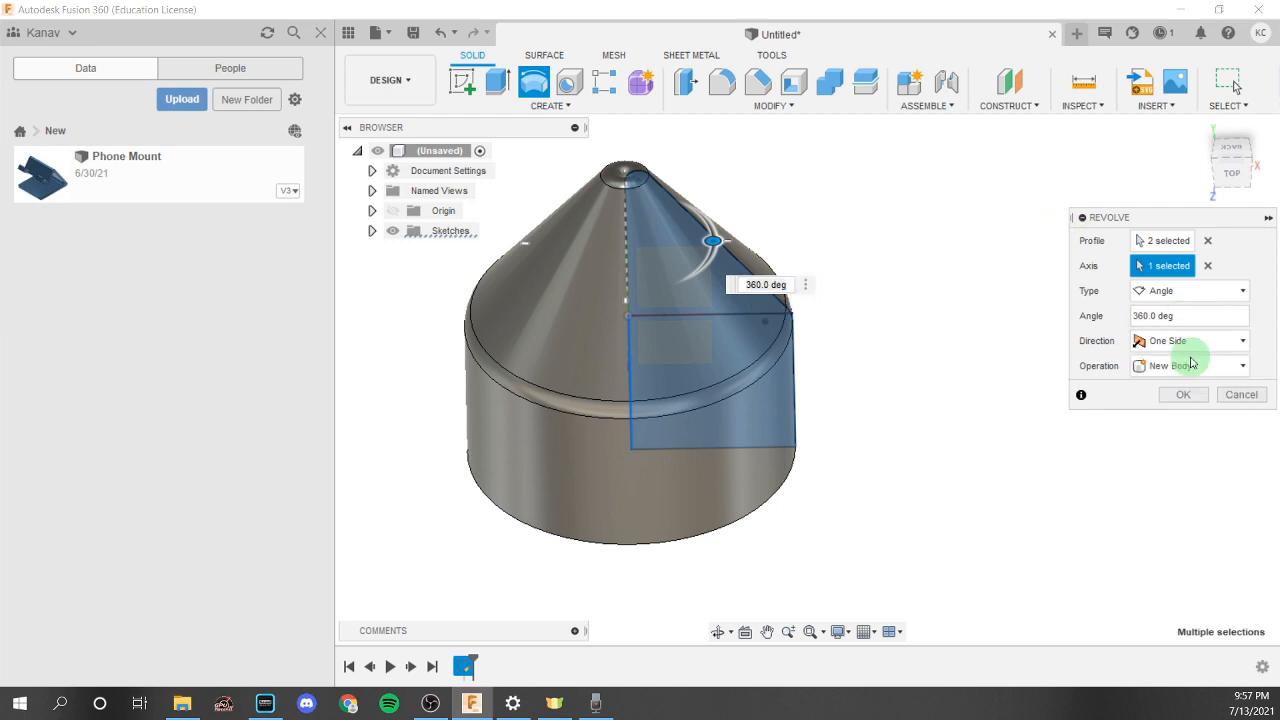
click(1191, 365)
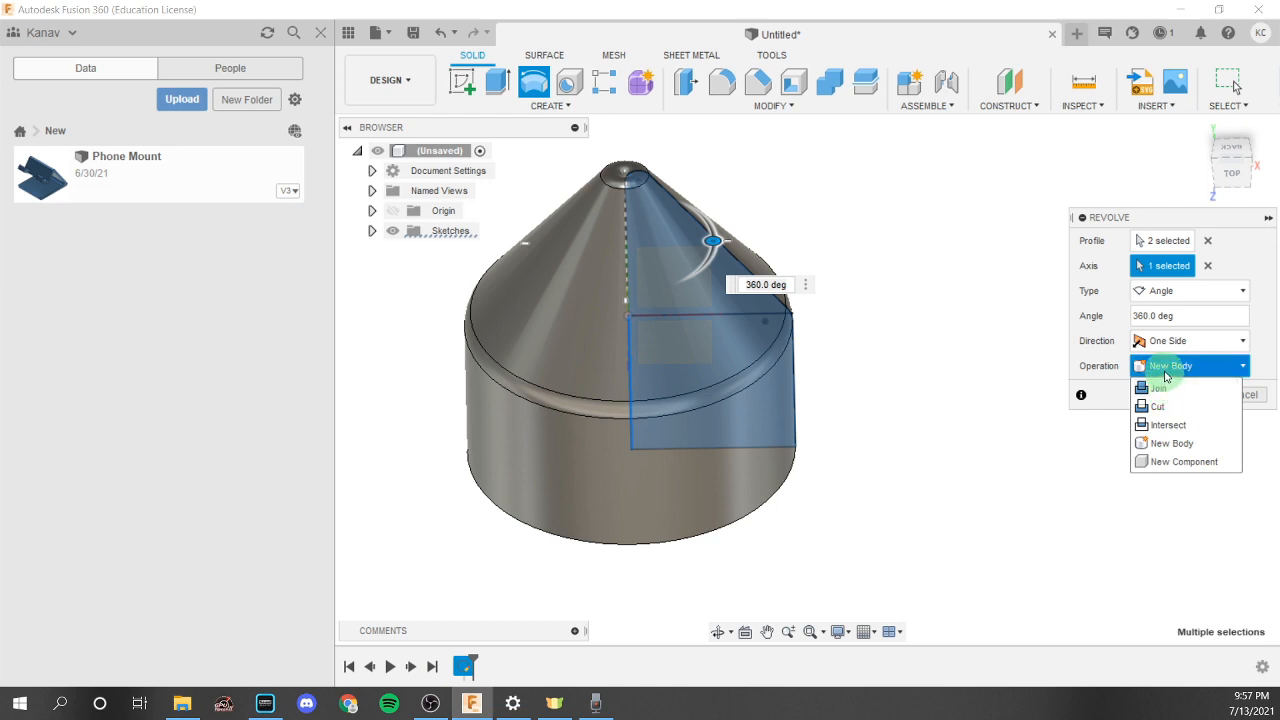
click(1157, 366)
click(1179, 293)
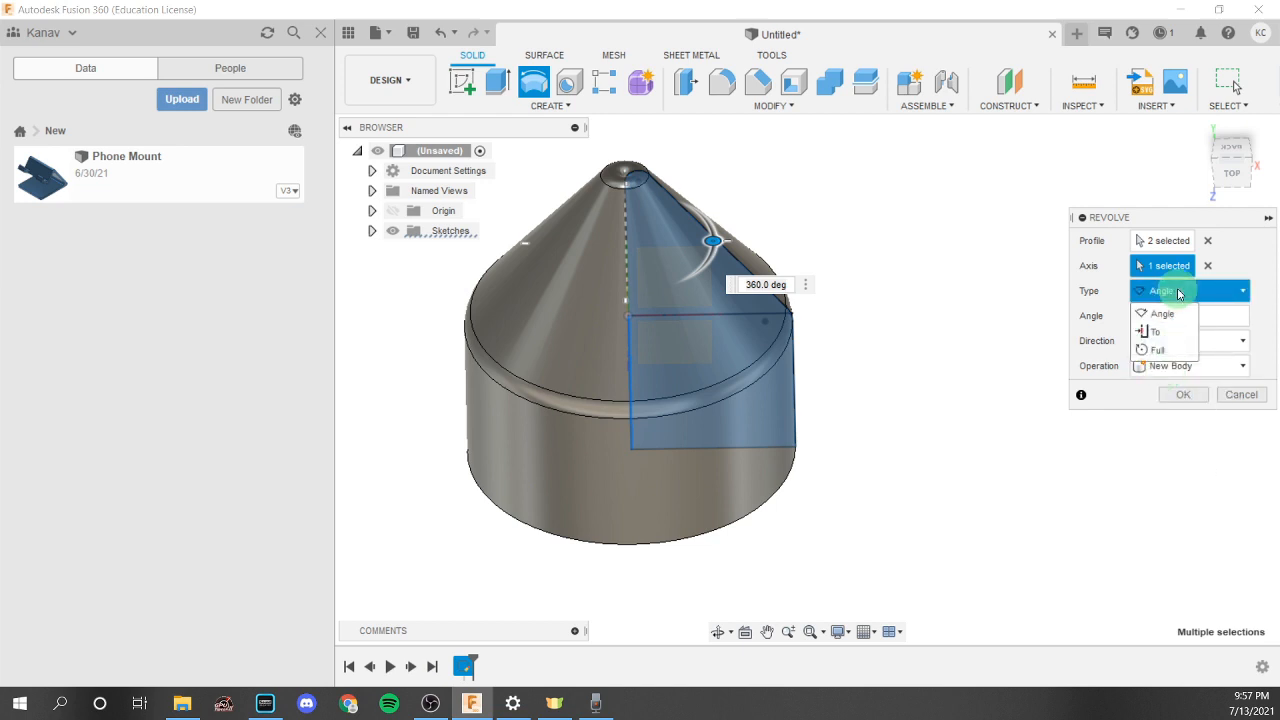
click(1179, 292)
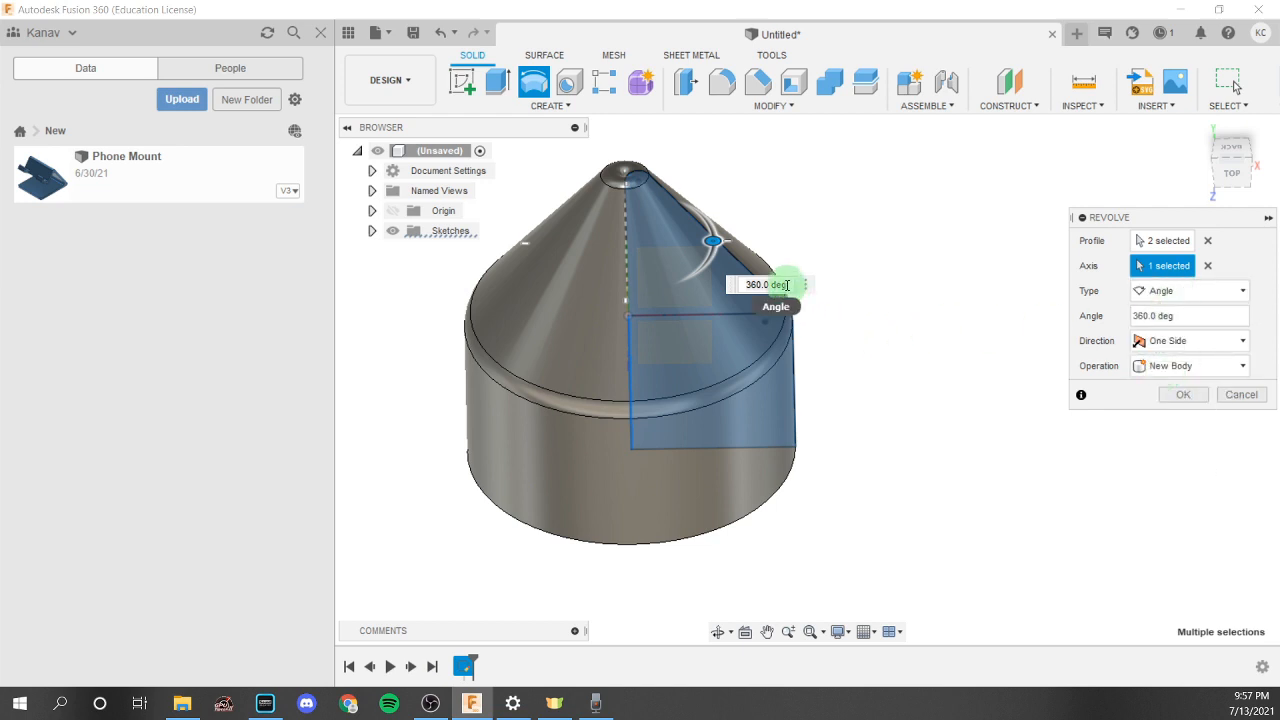
Set the revolve angle to 180 degrees.
drag(787, 285, 708, 278)
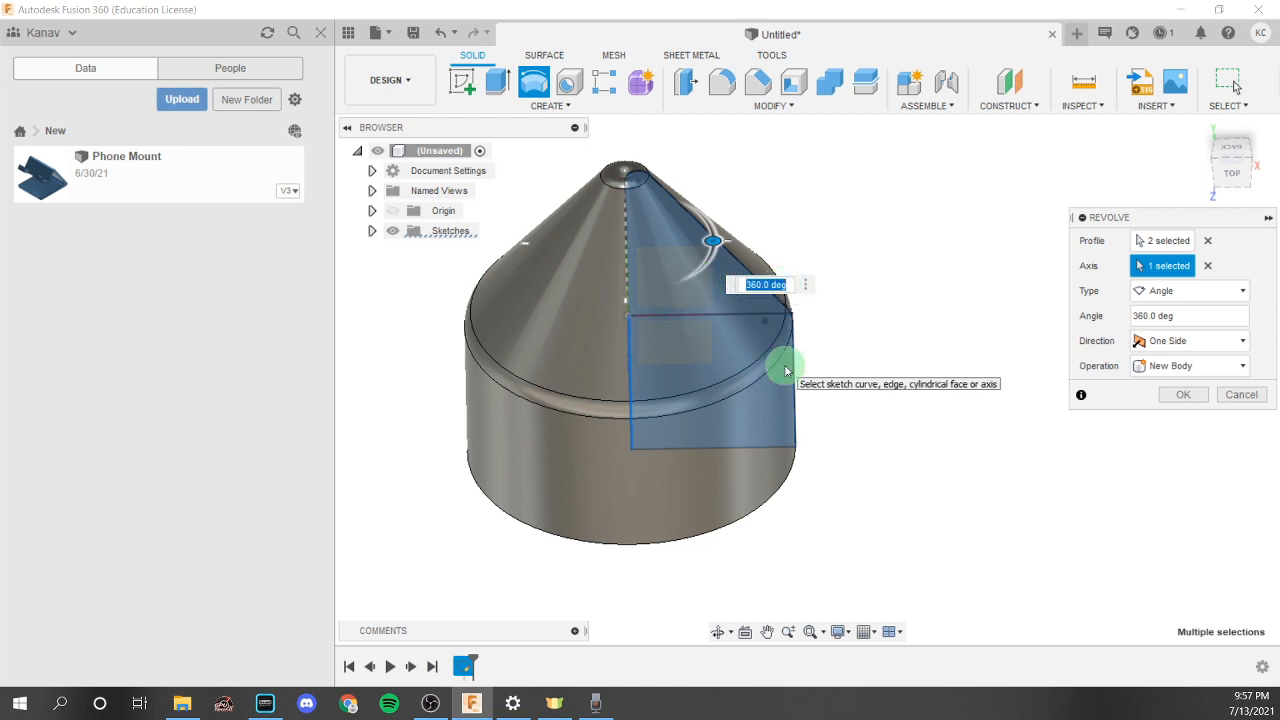
text(180)
shift+middle_drag(674, 418, 683, 563)
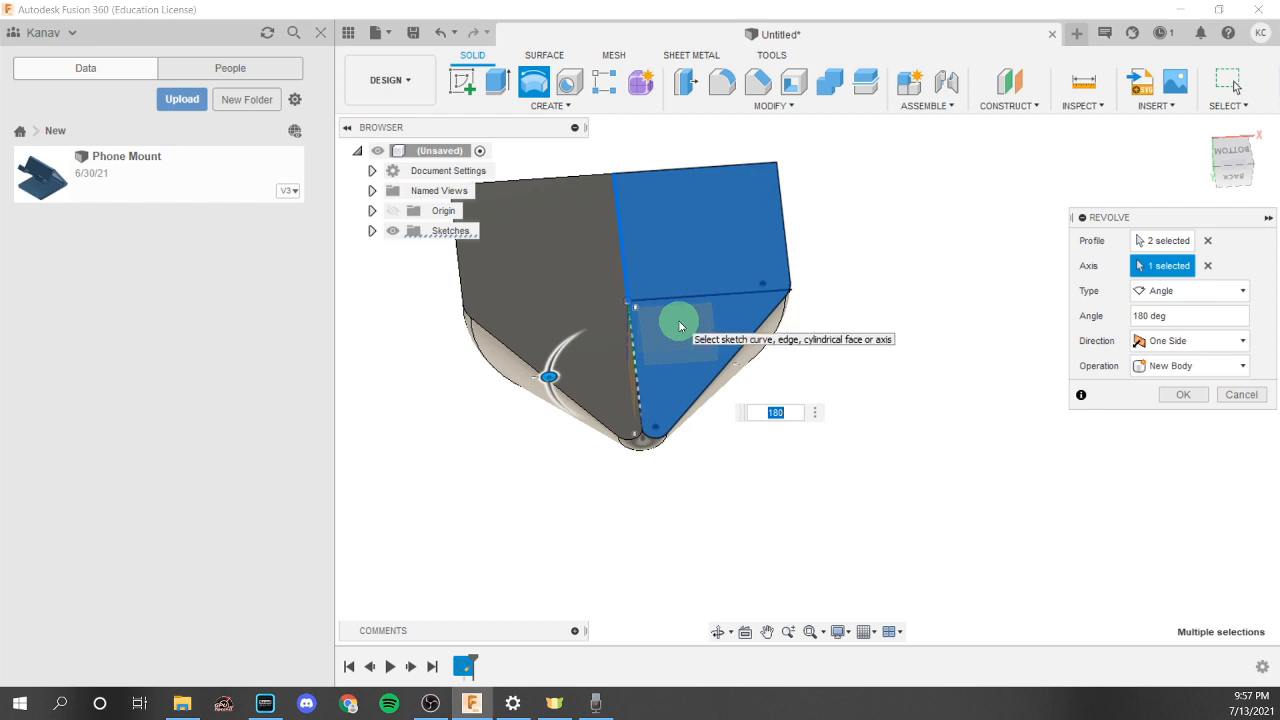
shift+middle_drag(677, 297, 700, 194)
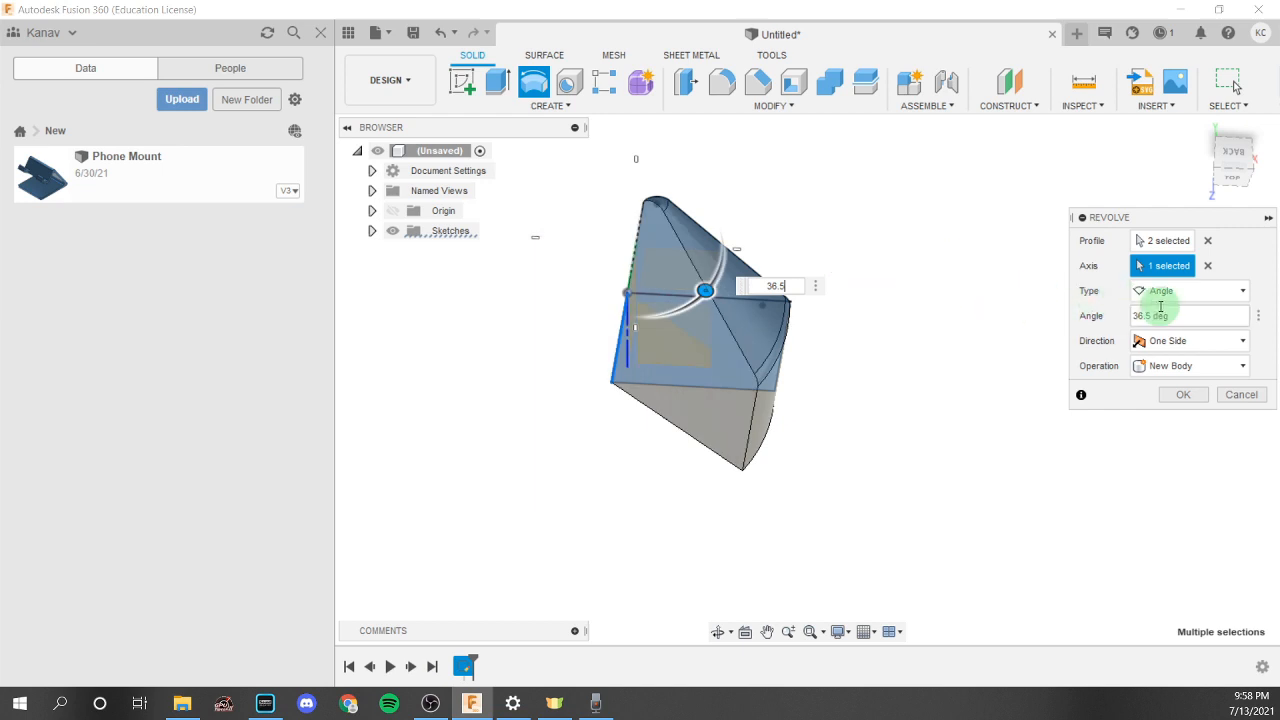
Switch the revolve's extent type to Full.
click(1176, 291)
click(1168, 350)
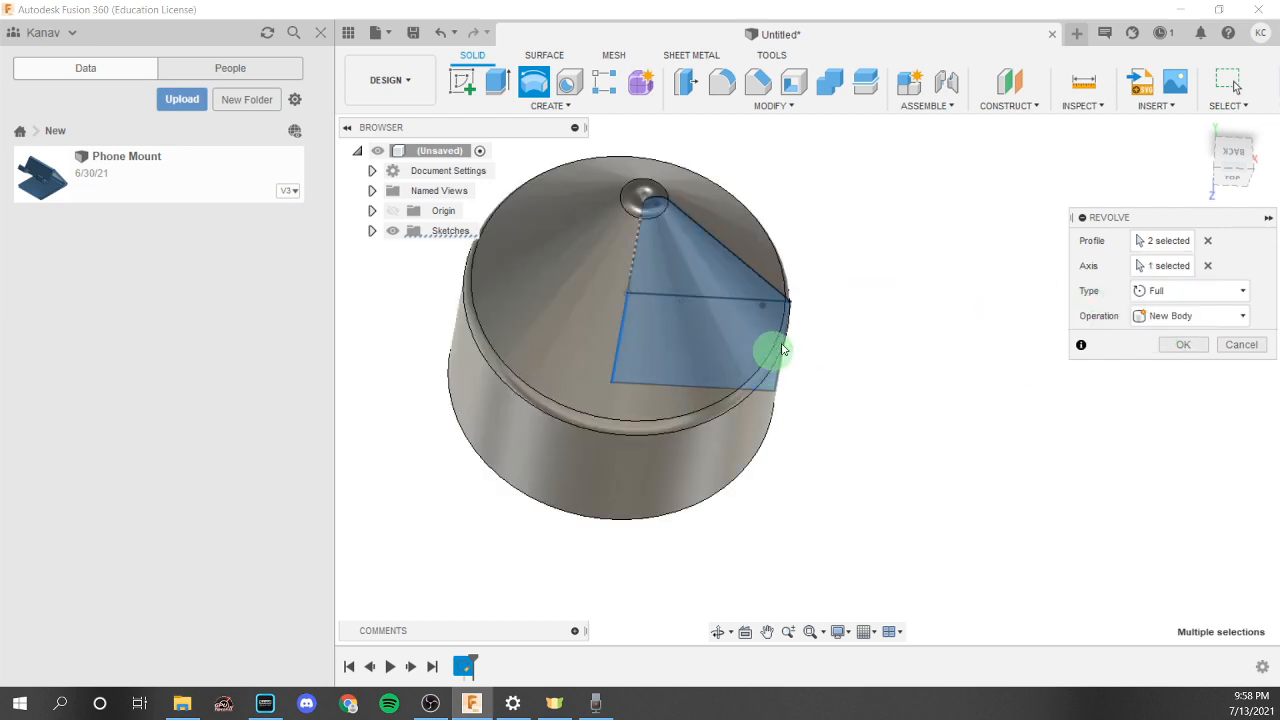